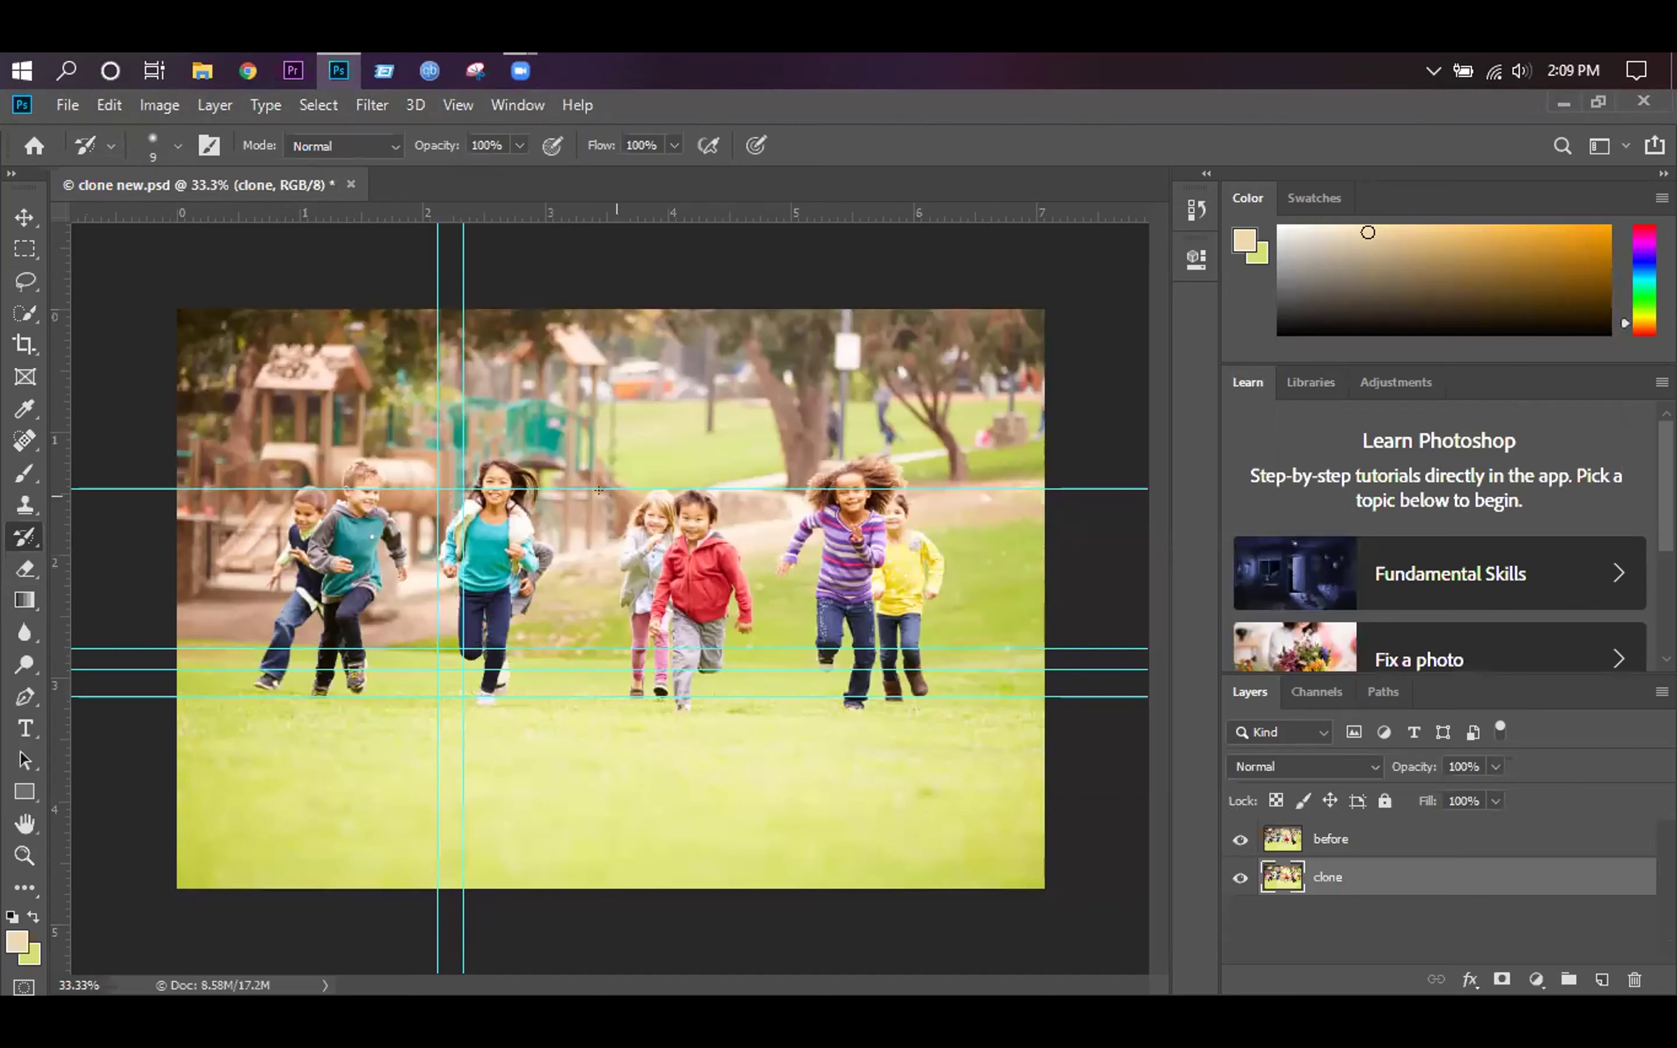
Step: Remove the vertical and horizontal guides from the clone new.psd photo
{"action": "left_click_drag", "start_coordinate": [678, 416], "coordinate": [450, 215]}
{"action": "left_click_drag", "start_coordinate": [63, 358], "coordinate": [61, 357]}
{"action": "left_click_drag", "start_coordinate": [46, 430], "coordinate": [44, 430]}
{"action": "left_click_drag", "start_coordinate": [638, 689], "coordinate": [720, 208]}
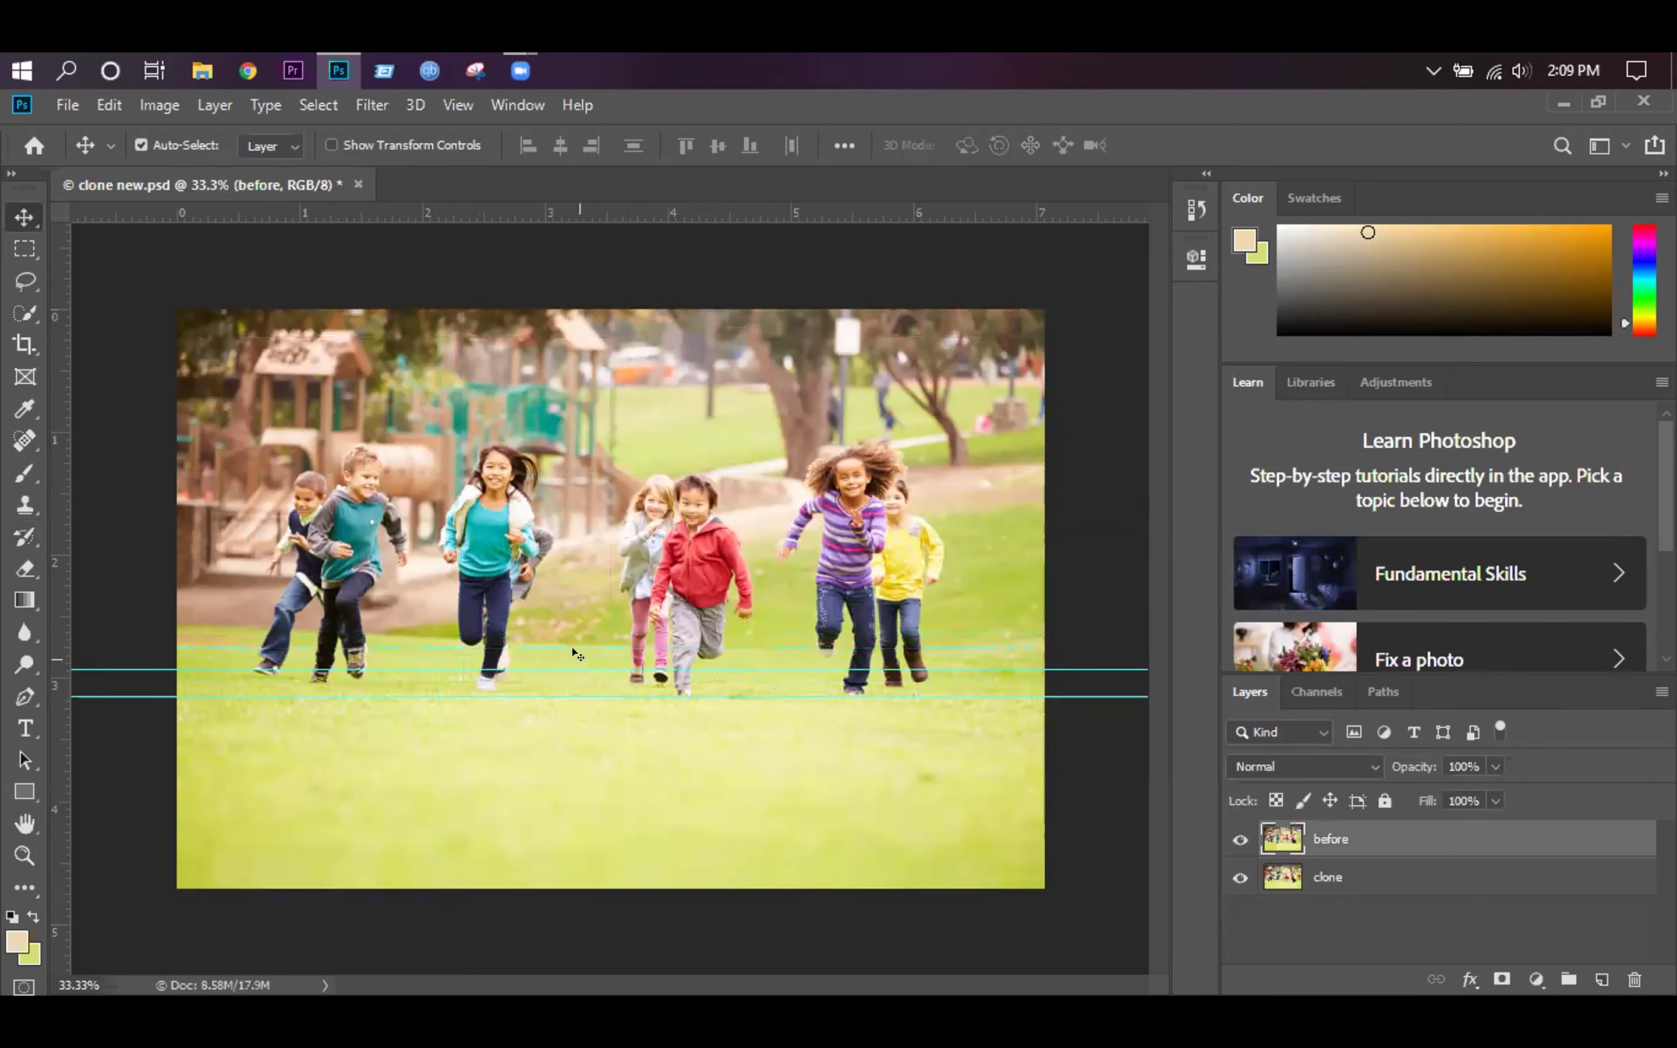
{"action": "left_click_drag", "start_coordinate": [582, 669], "coordinate": [624, 208]}
{"action": "left_click_drag", "start_coordinate": [576, 696], "coordinate": [693, 166]}
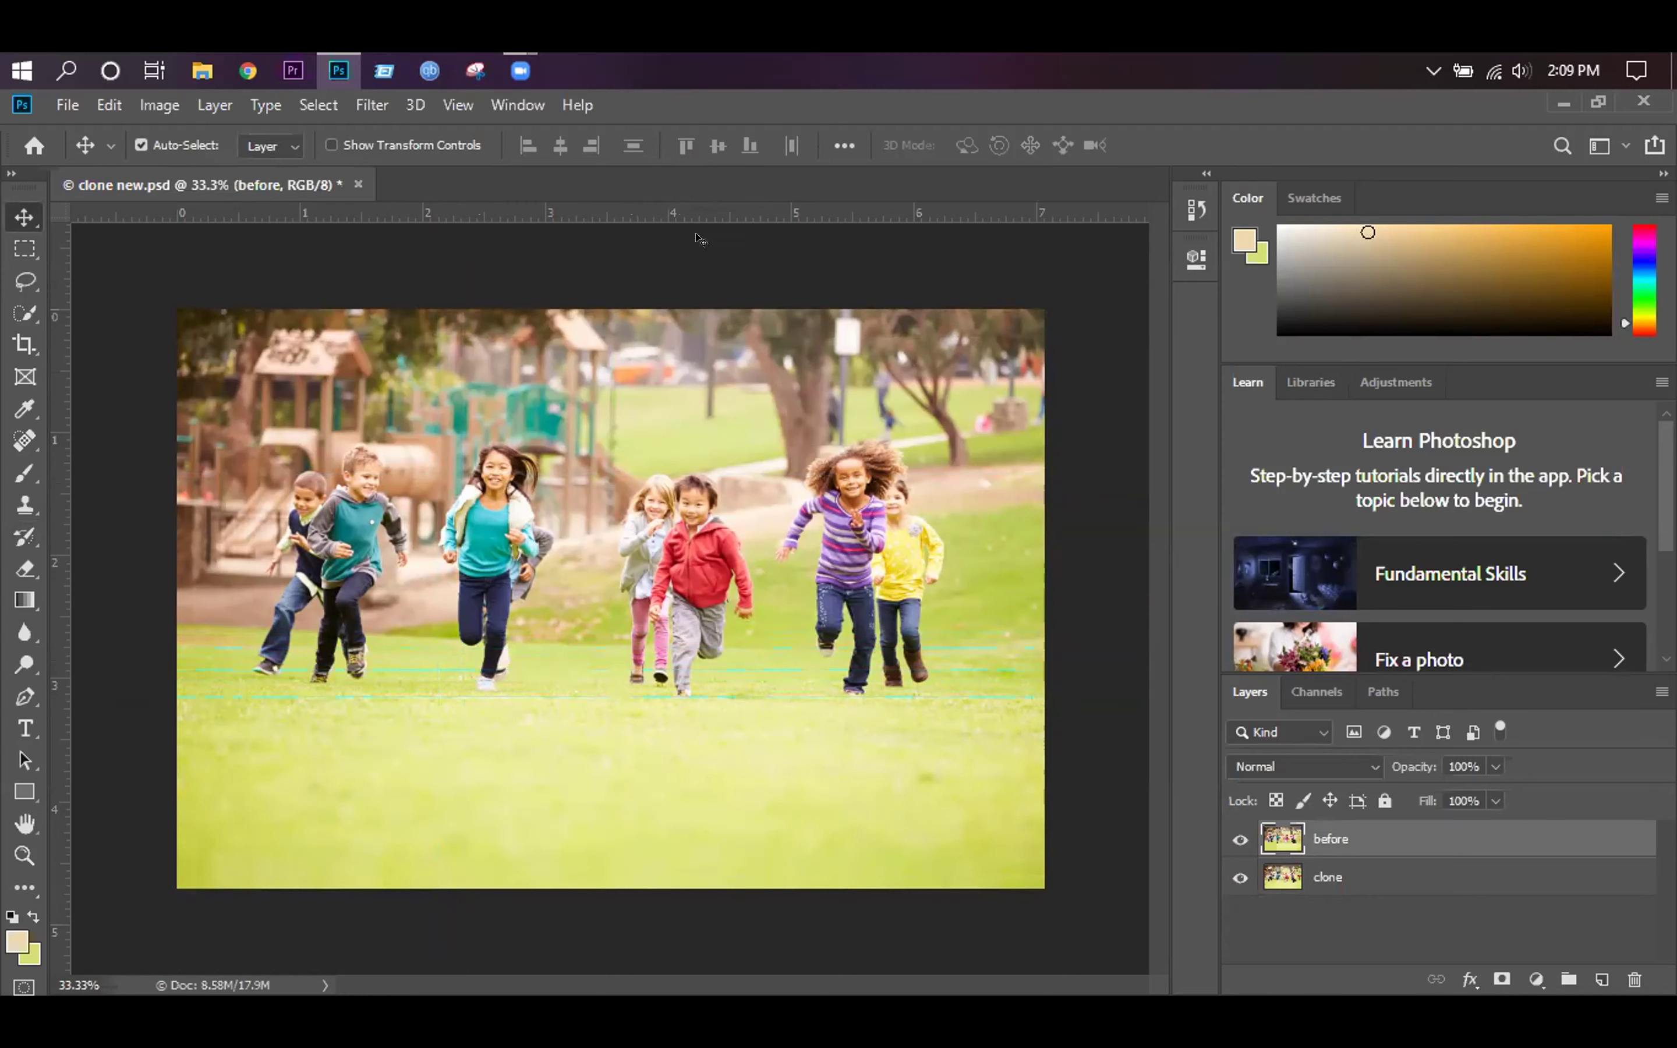
Step: Toggle the "before" layer's visibility to compare the original photo with the cloned version, leaving that layer hidden
{"action": "left_click", "coordinate": [1240, 838]}
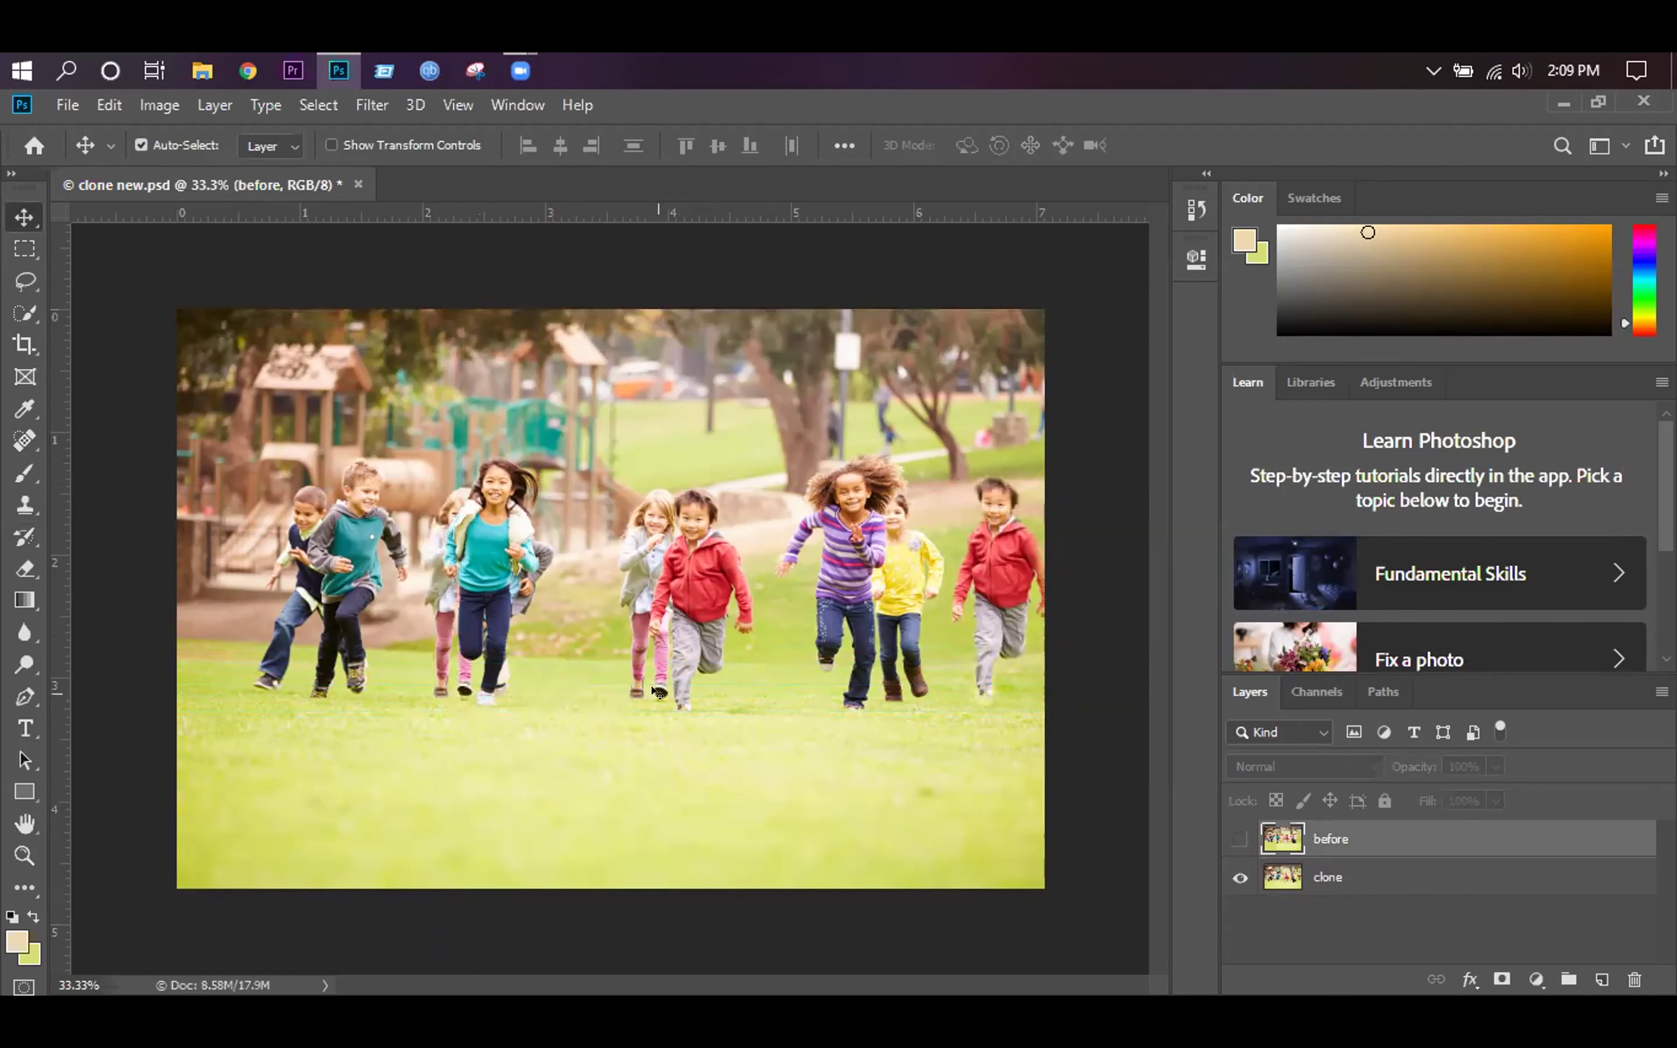
{"action": "left_click", "coordinate": [1230, 833]}
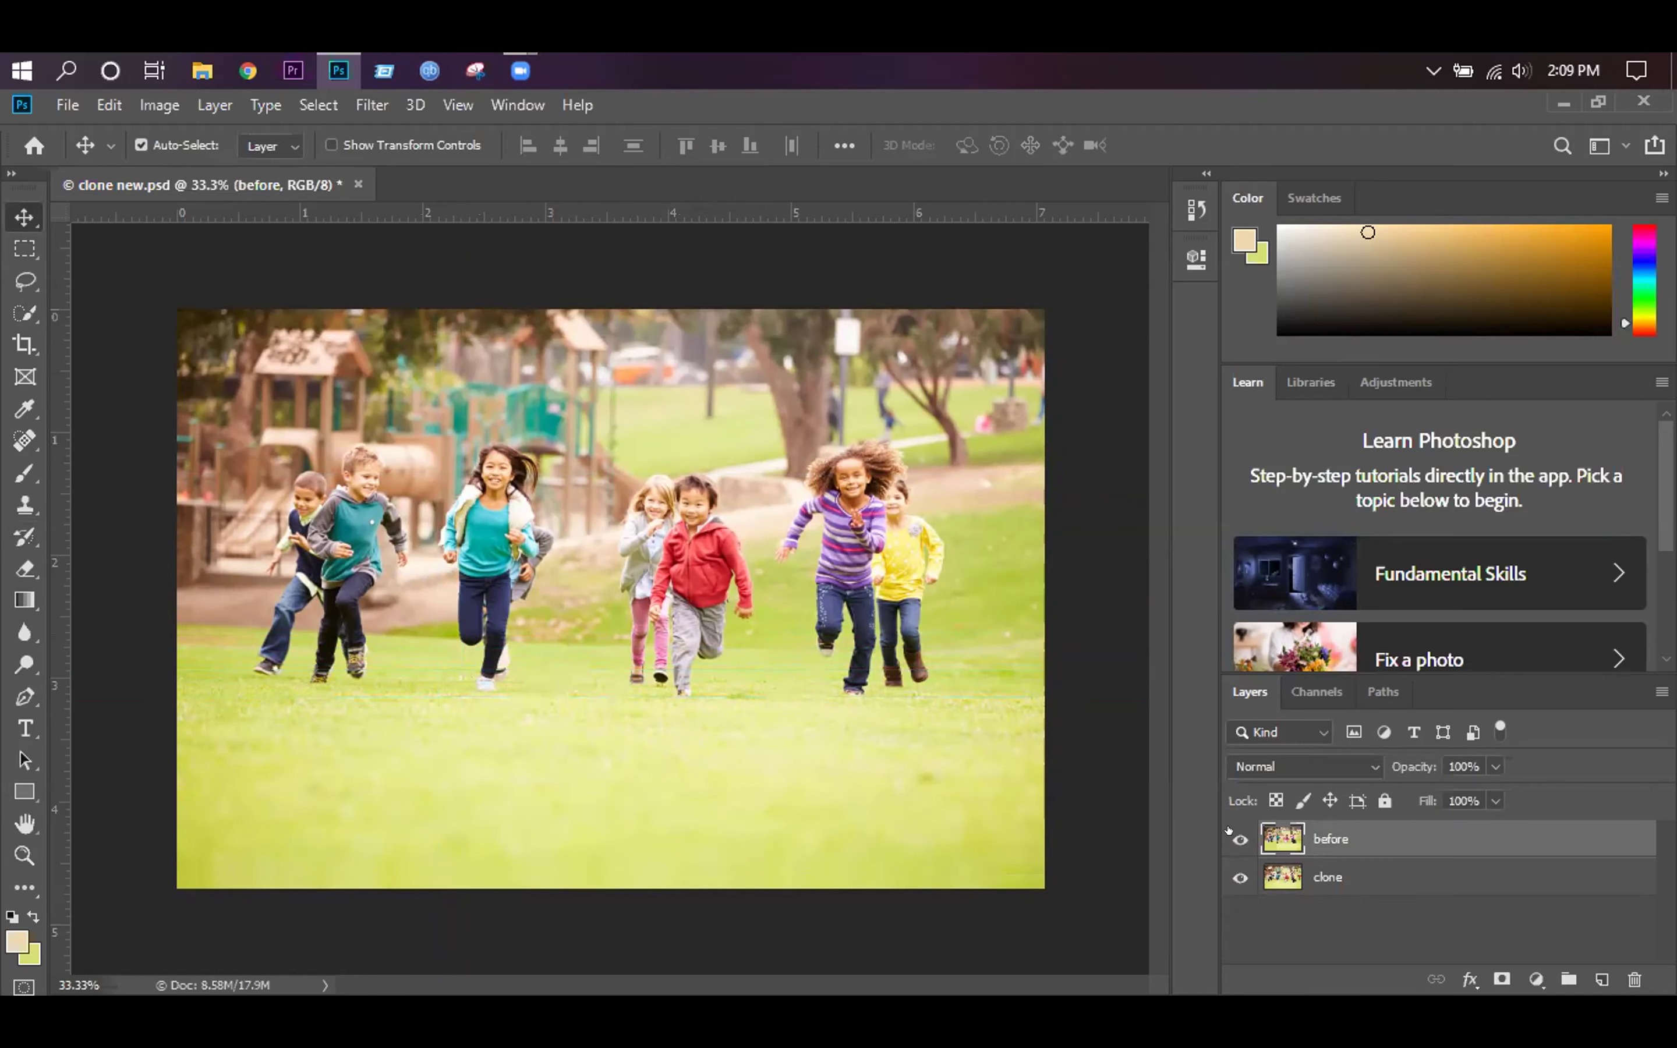
{"action": "left_click", "coordinate": [1229, 832]}
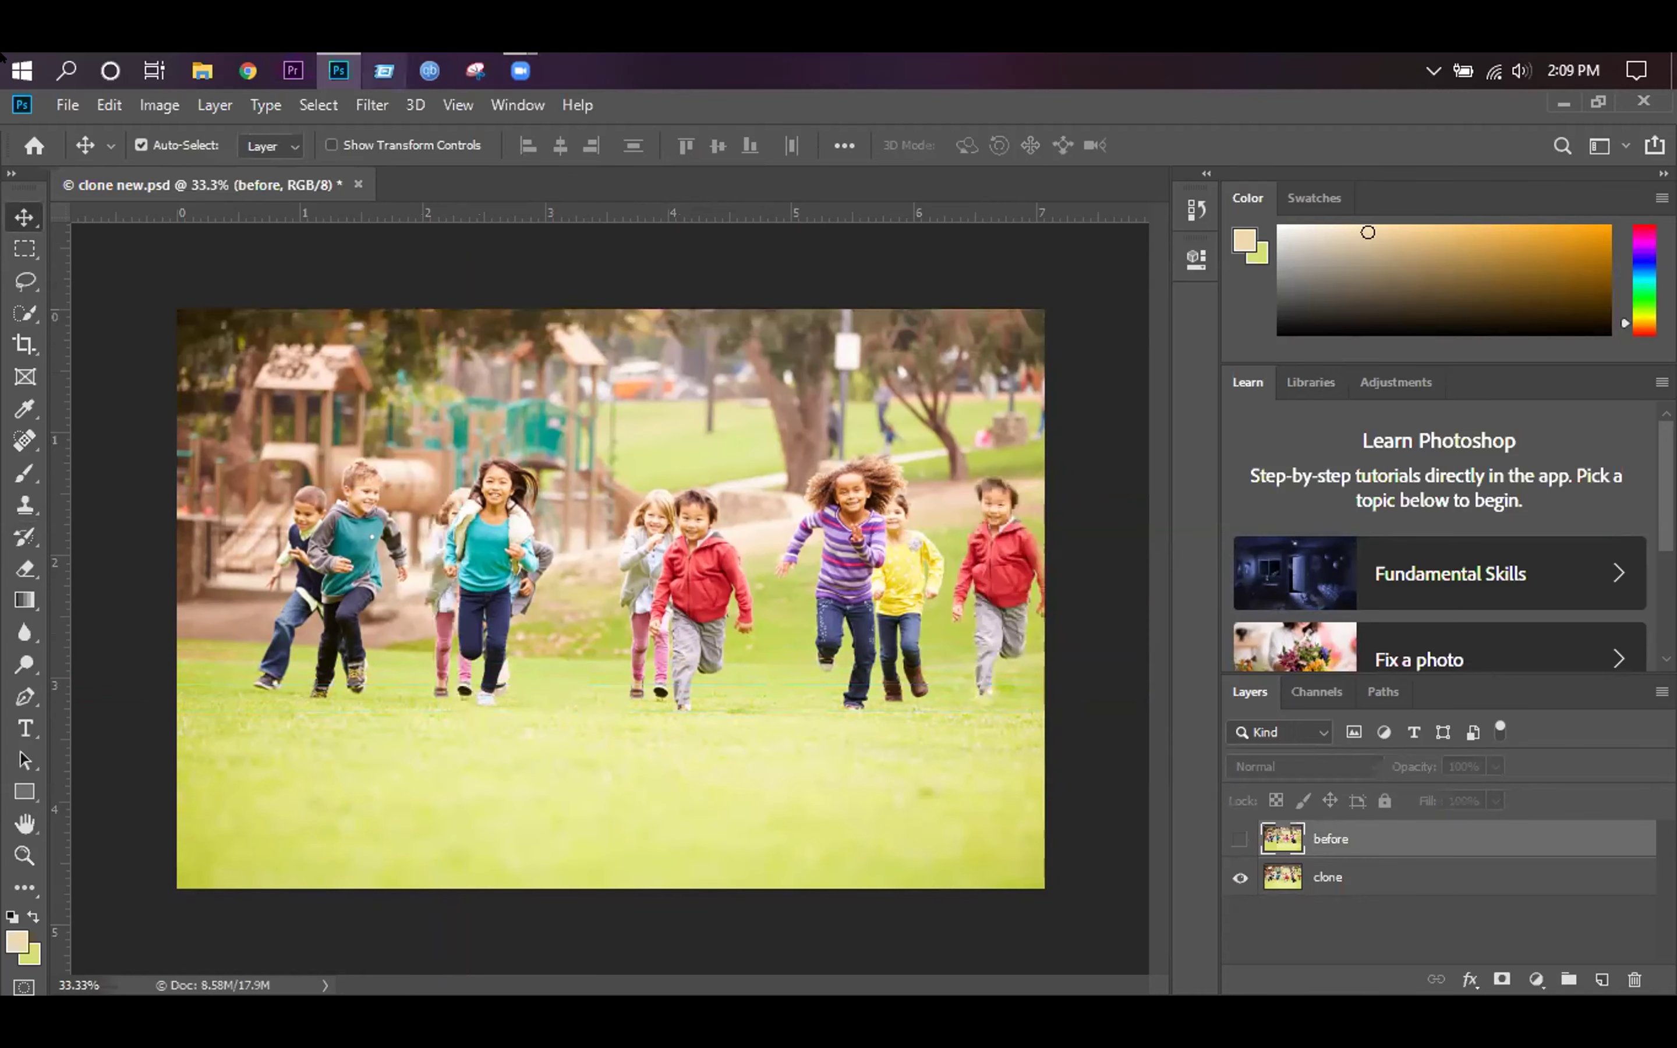
{"action": "left_click", "coordinate": [66, 104]}
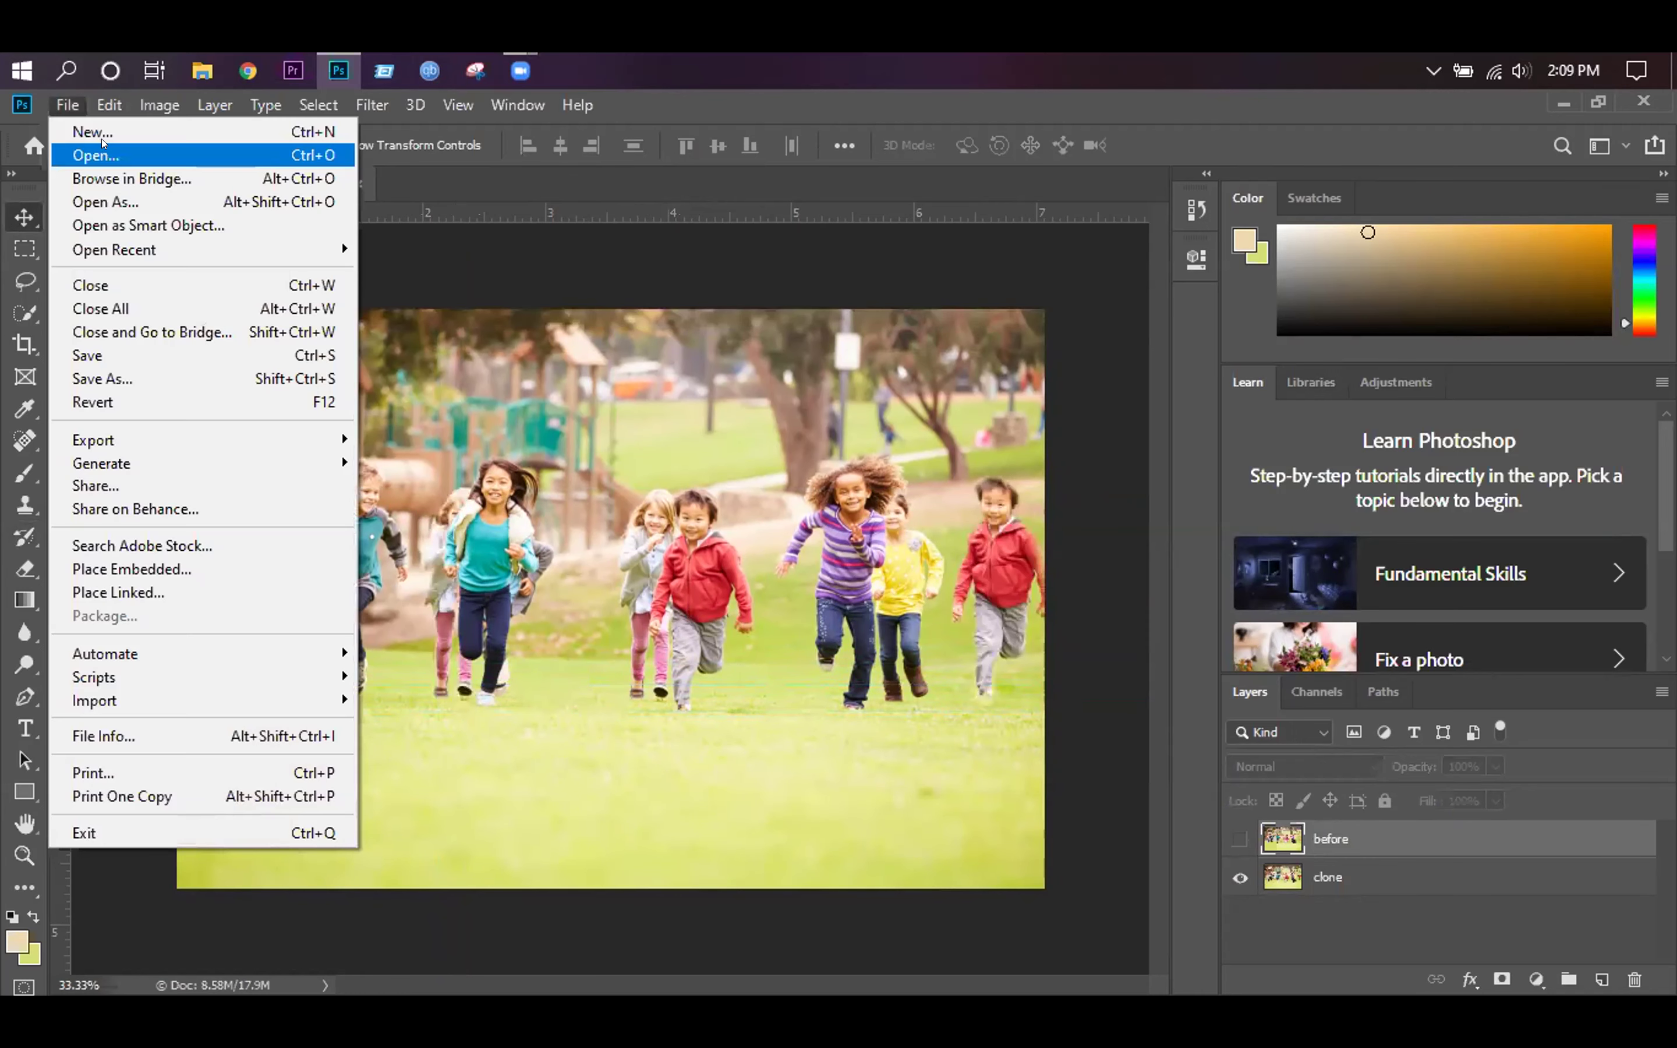
{"action": "left_click", "coordinate": [99, 149]}
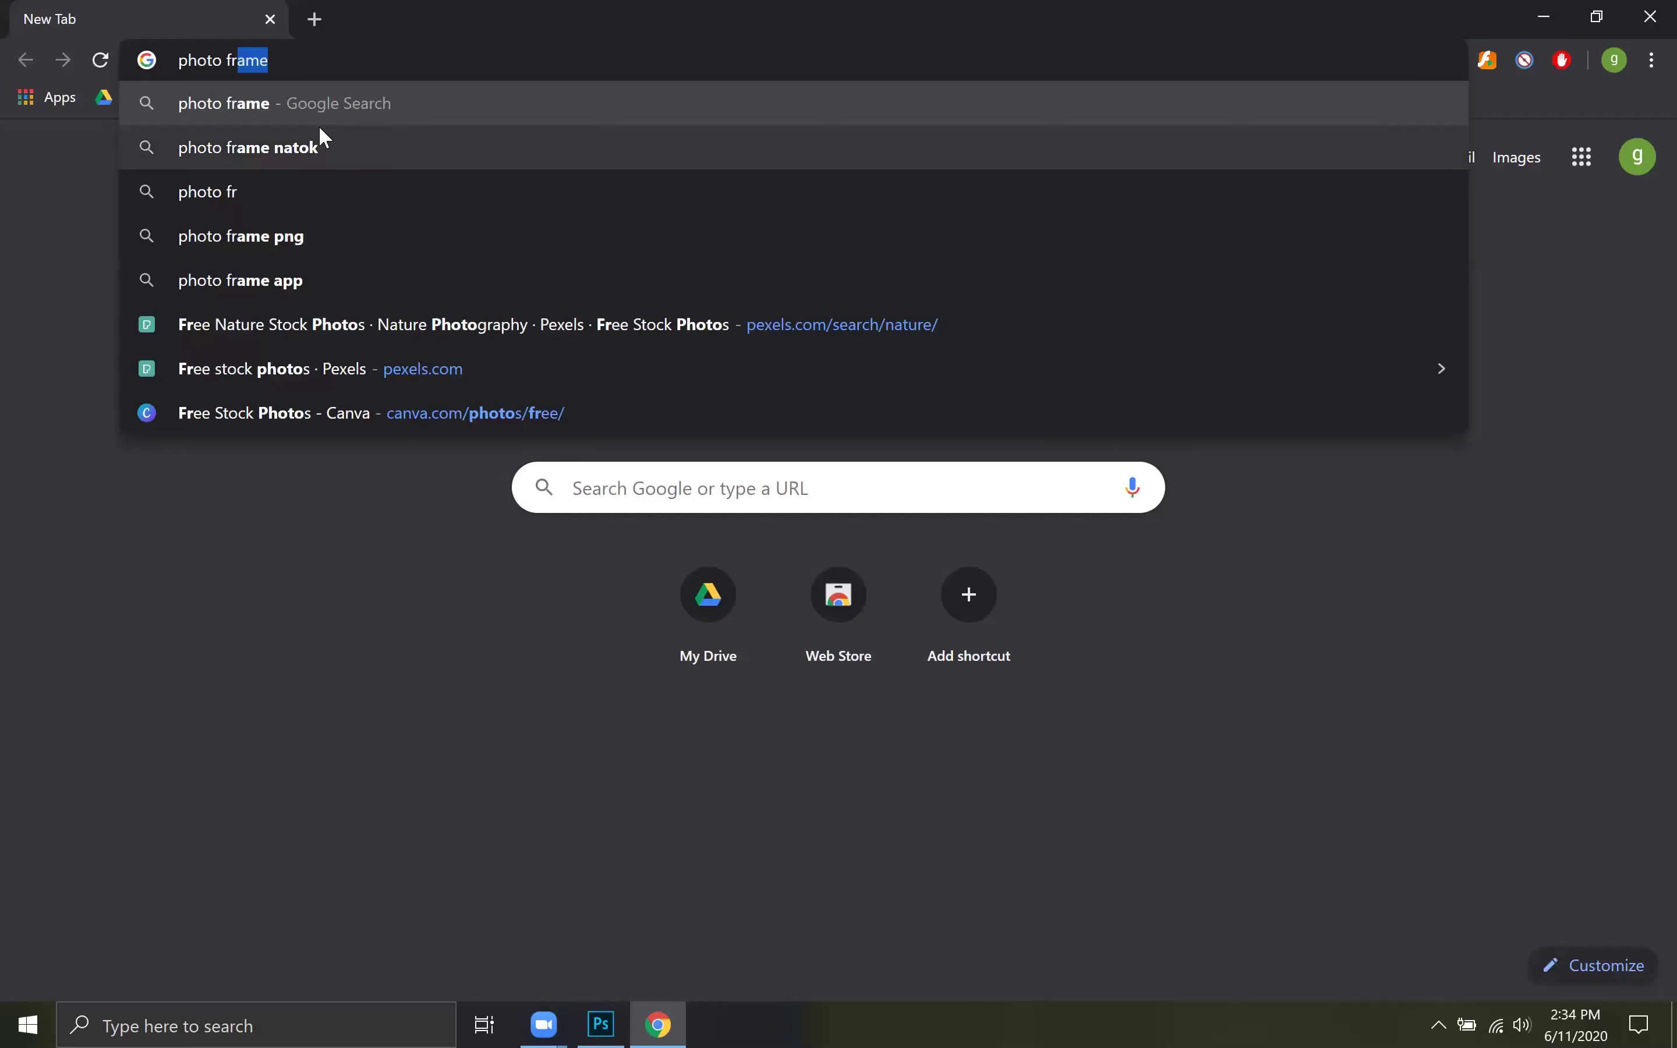
Step: In Chrome, search Google Images for "photo frame" and limit the results to large images
{"action": "left_click", "coordinate": [358, 57]}
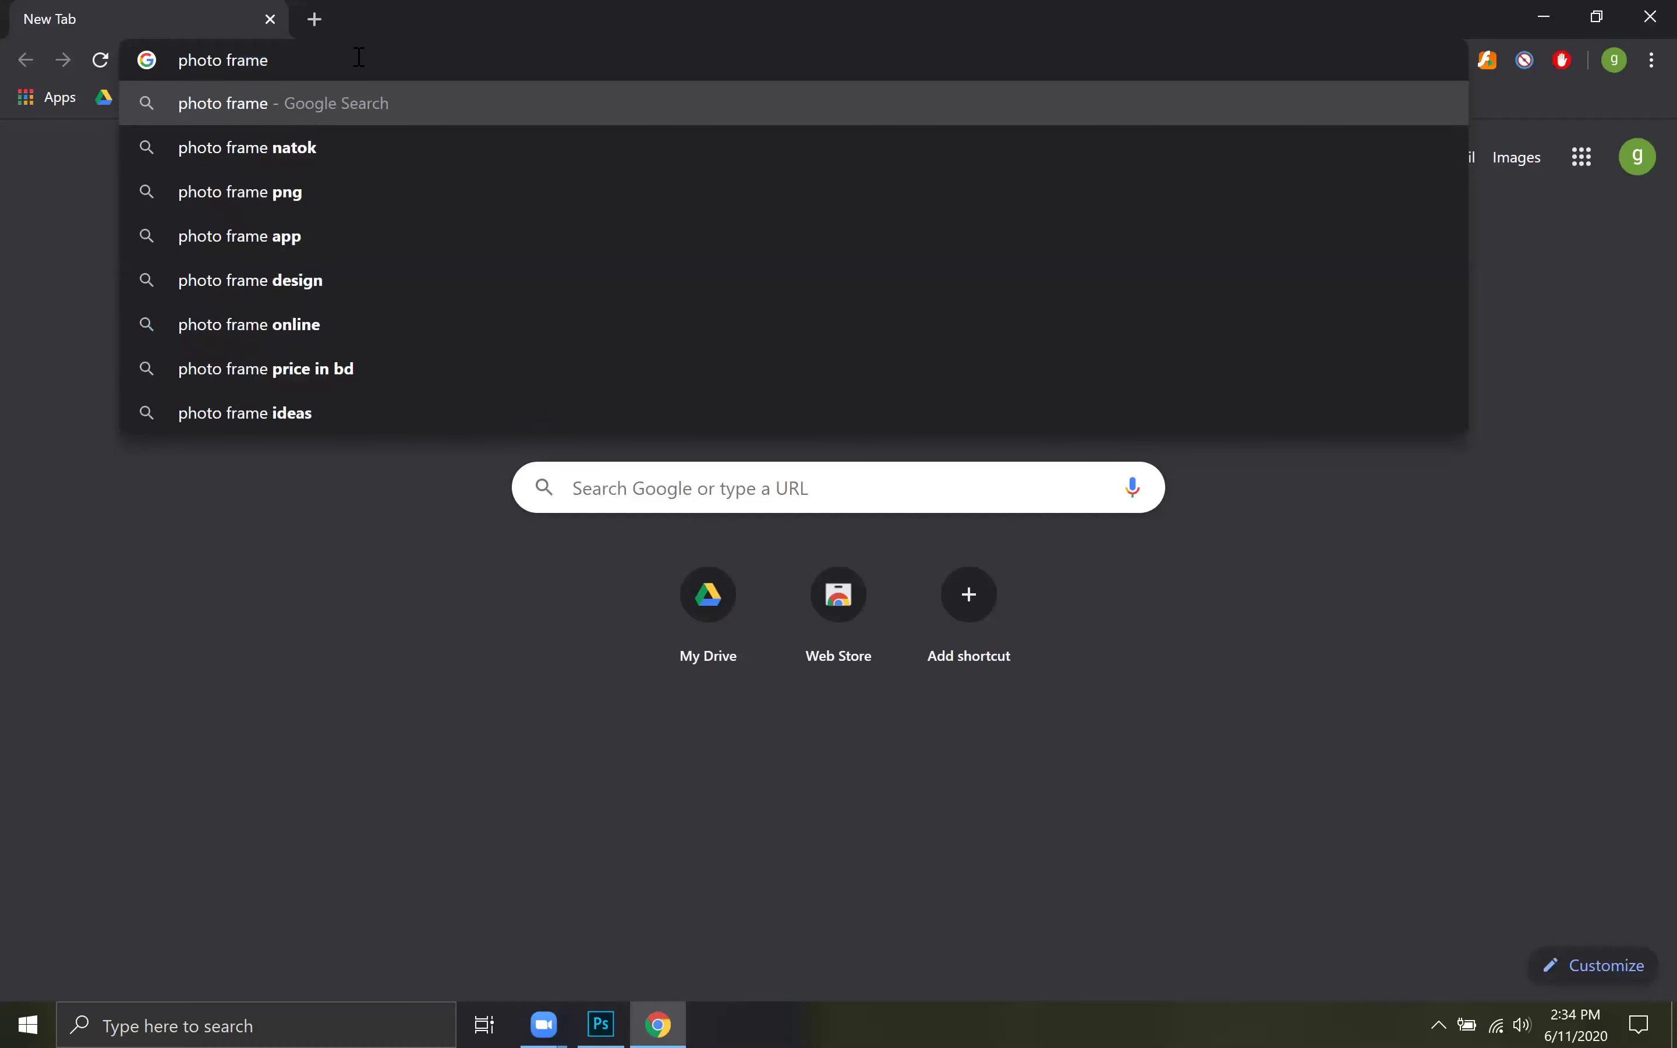
{"action": "key", "text": "Return"}
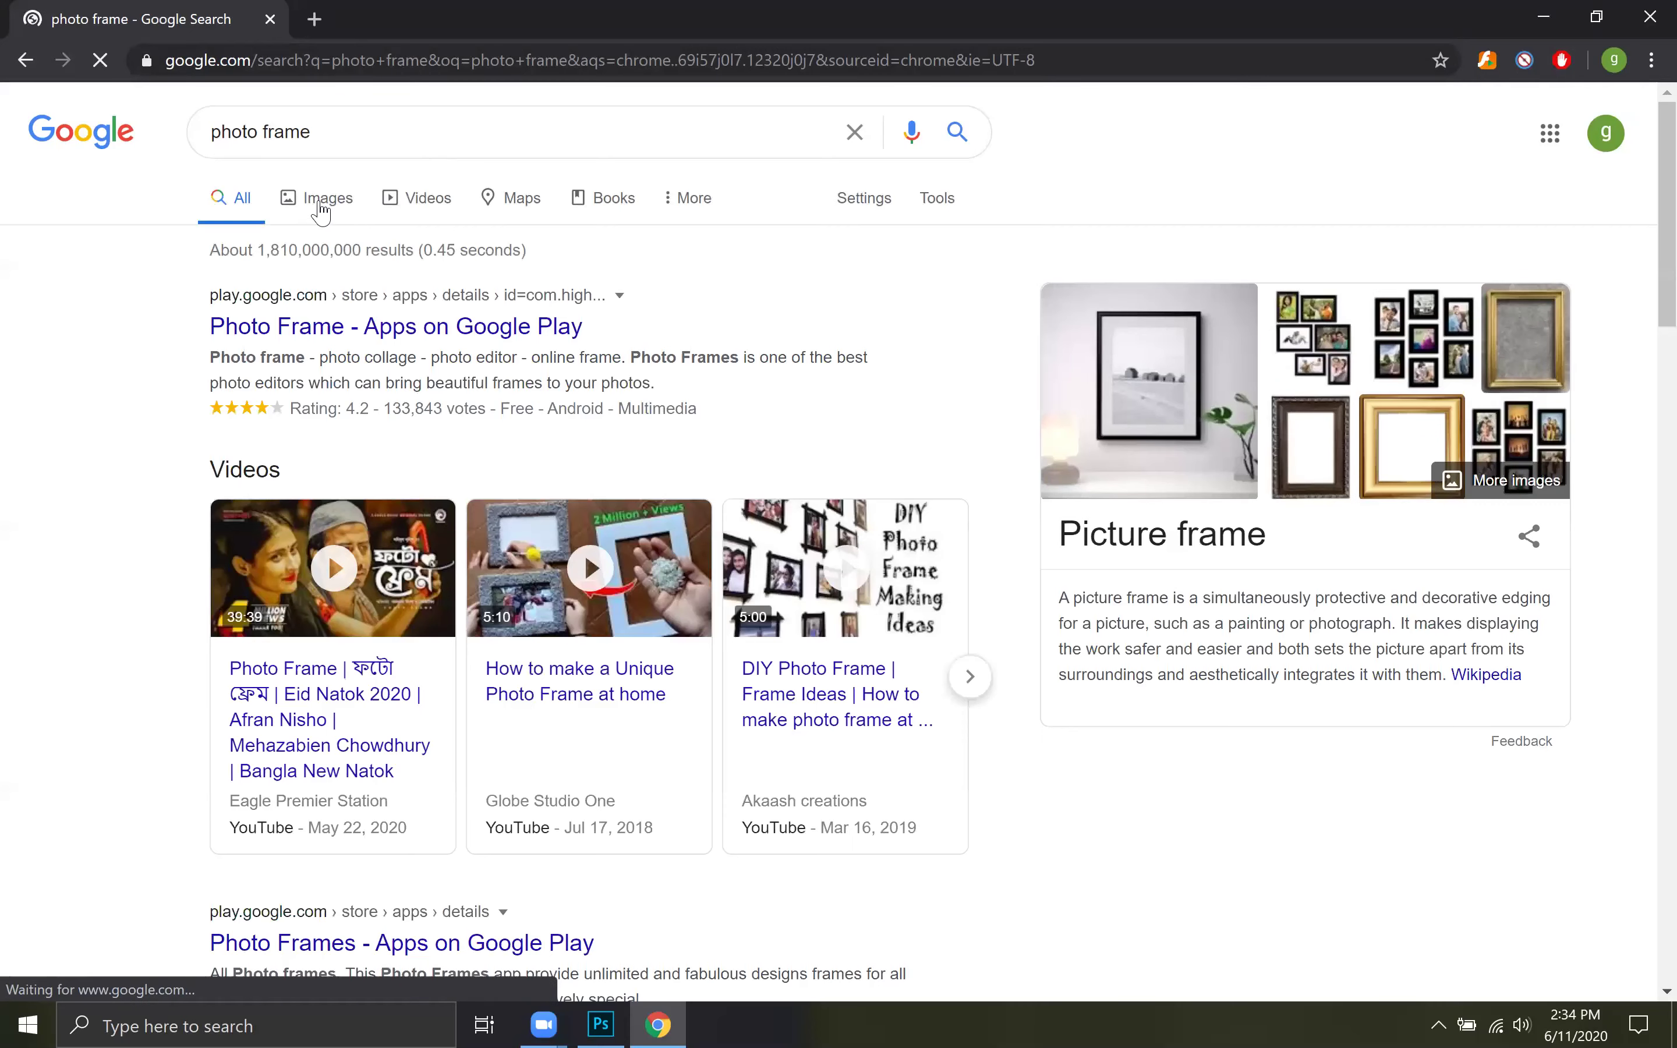
{"action": "left_click", "coordinate": [307, 202]}
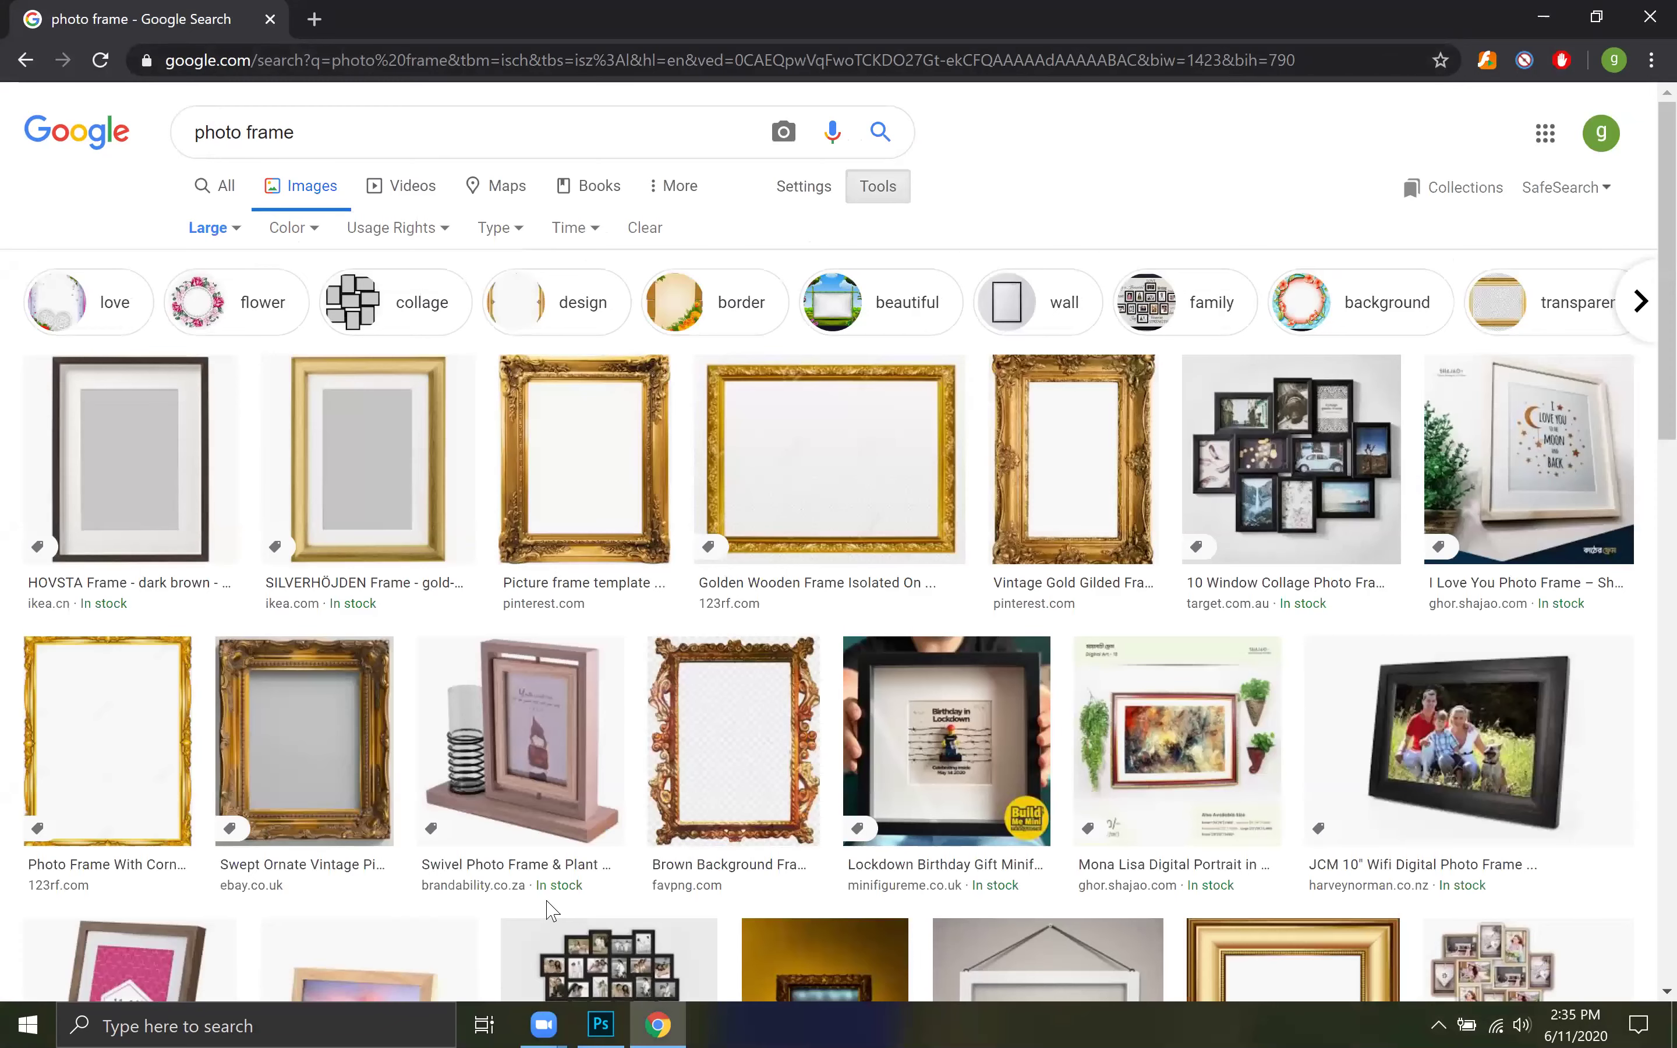
Step: Find the dark brown HOVSTA frame image and save it to the Desktop as a WEBP file
{"action": "scroll", "coordinate": [552, 910], "scroll_direction": "down", "scroll_amount": 5}
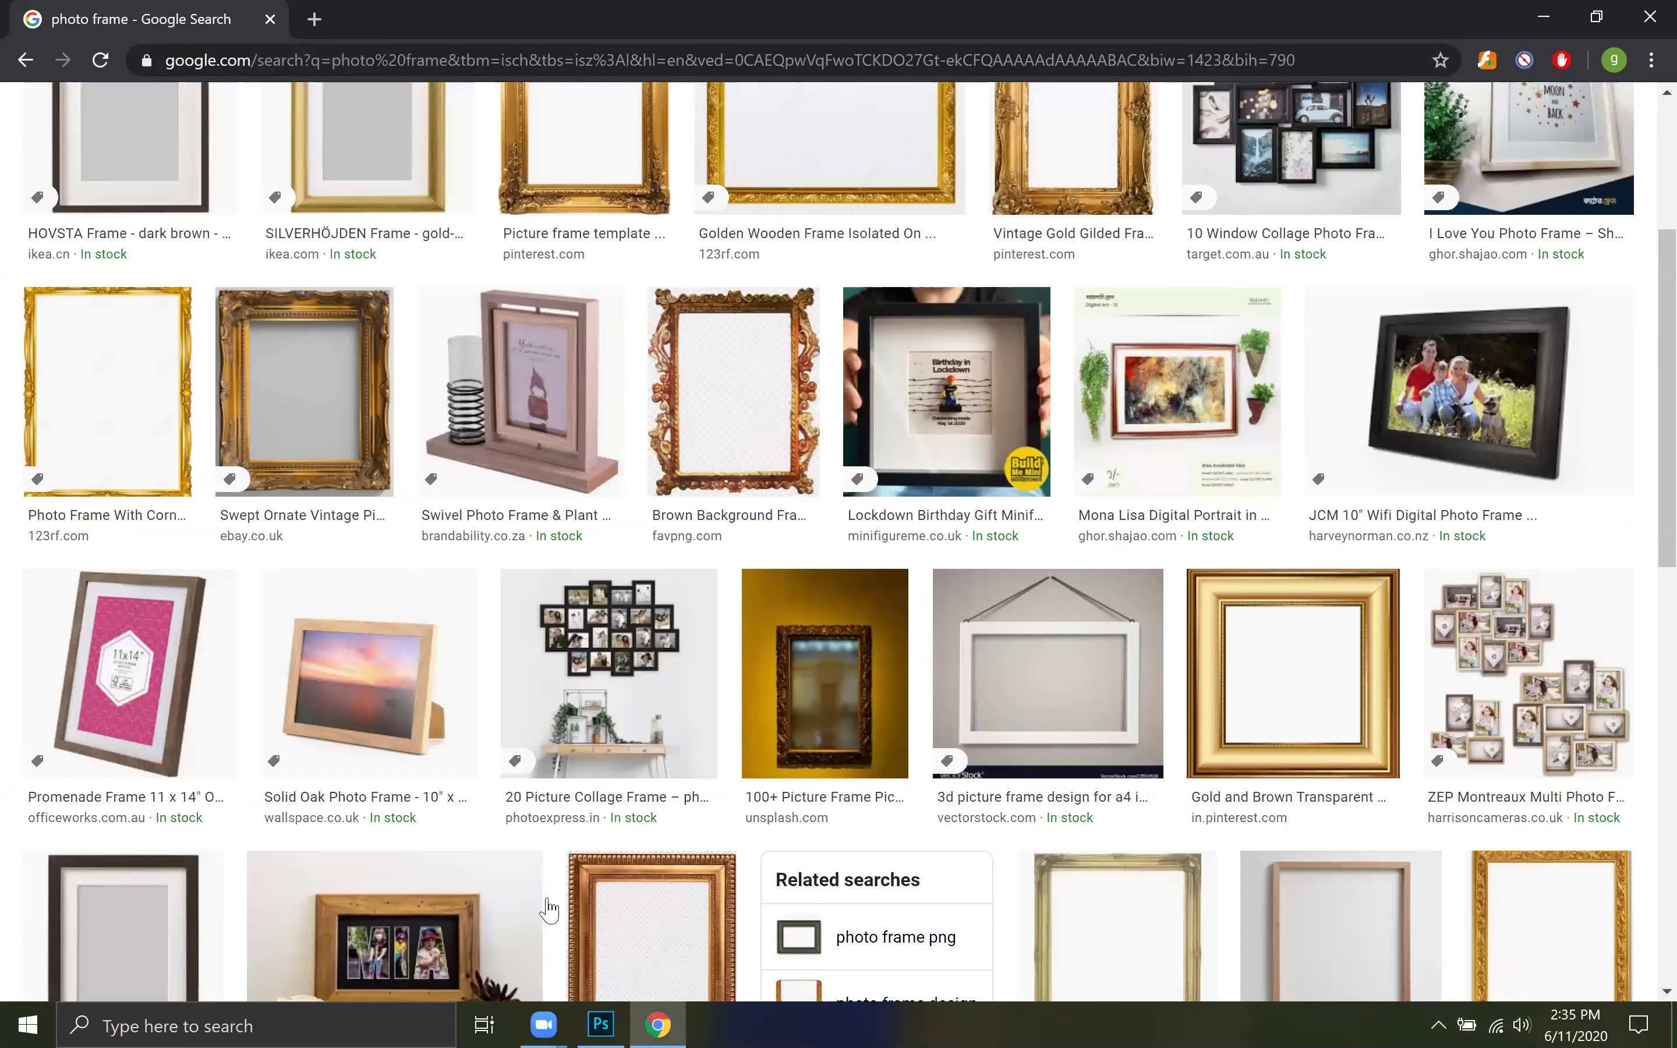
{"action": "scroll", "coordinate": [550, 909], "scroll_direction": "down", "scroll_amount": 8}
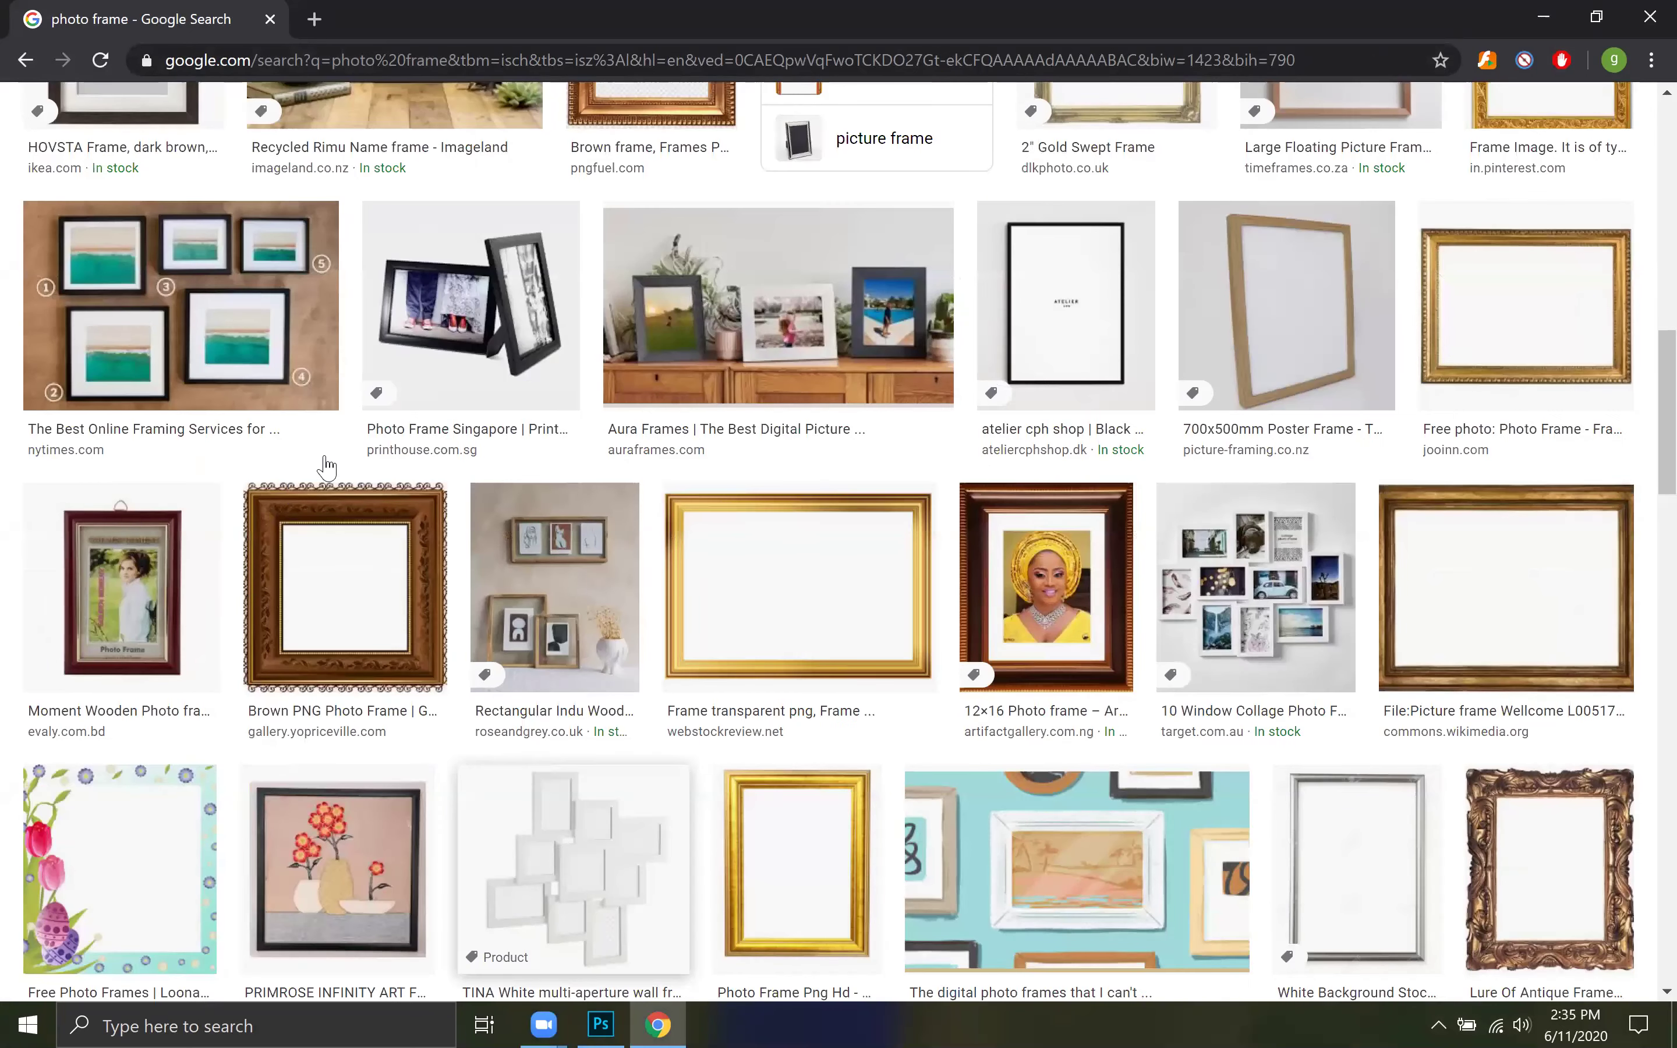
{"action": "scroll", "coordinate": [352, 462], "scroll_direction": "up", "scroll_amount": 10}
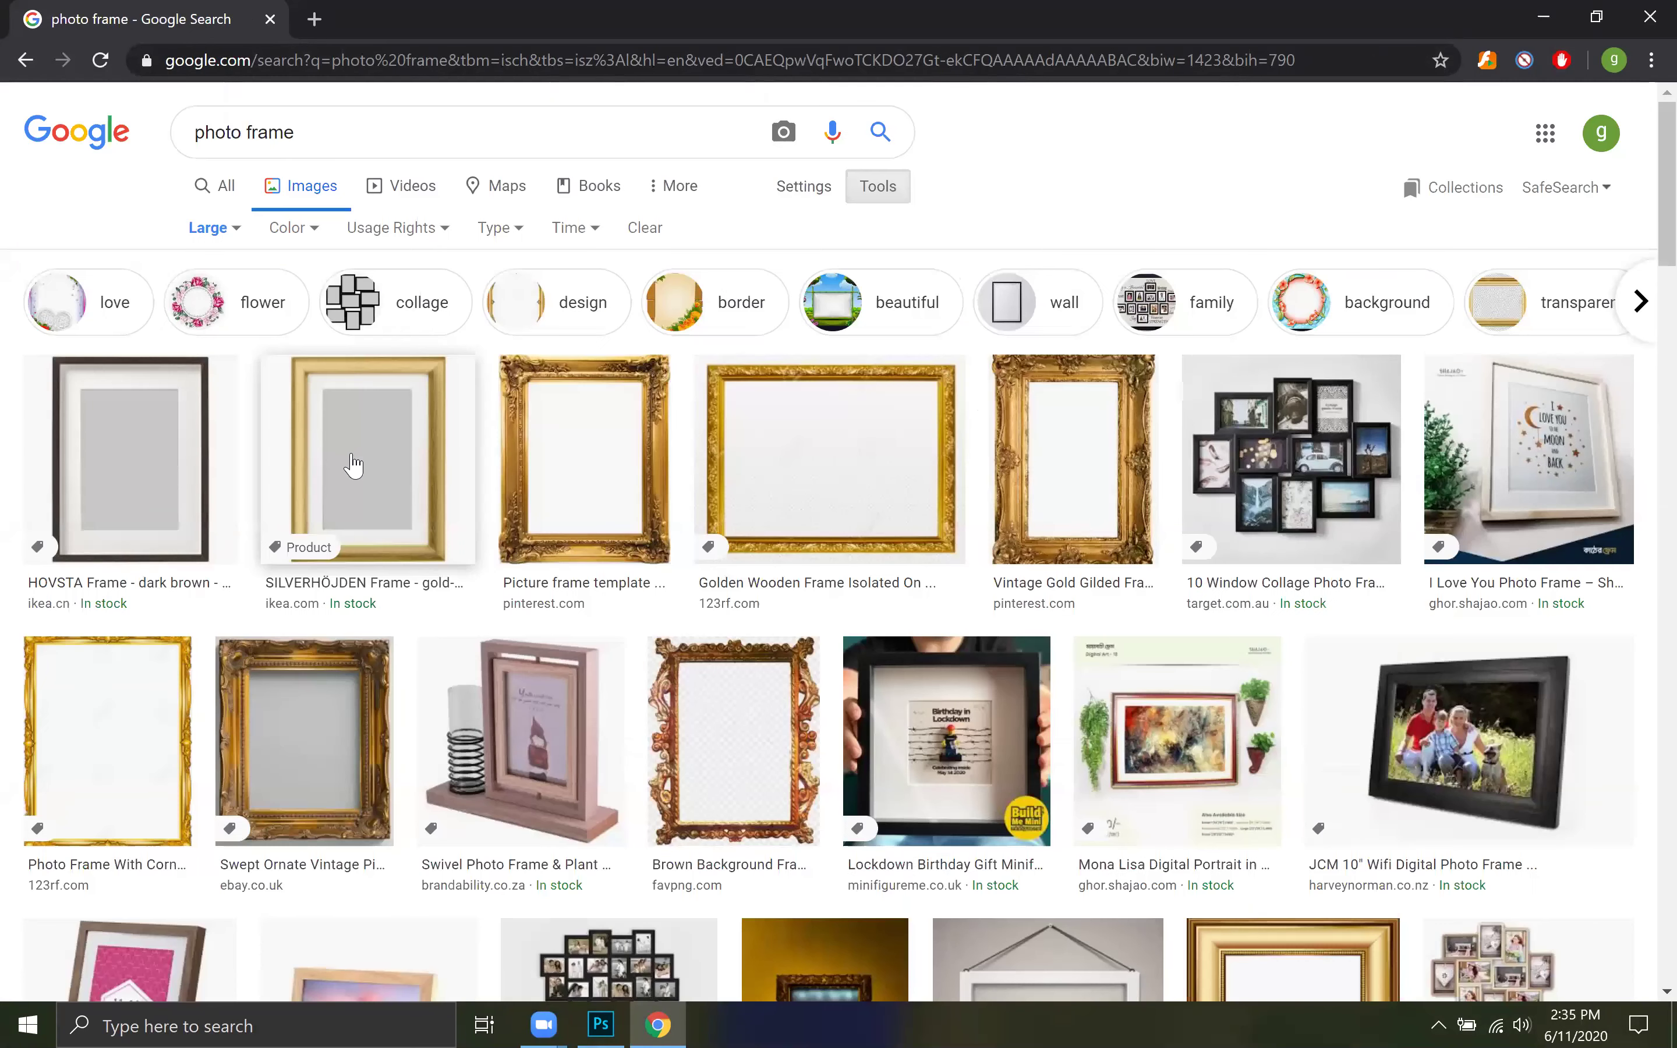
{"action": "left_click", "coordinate": [158, 441]}
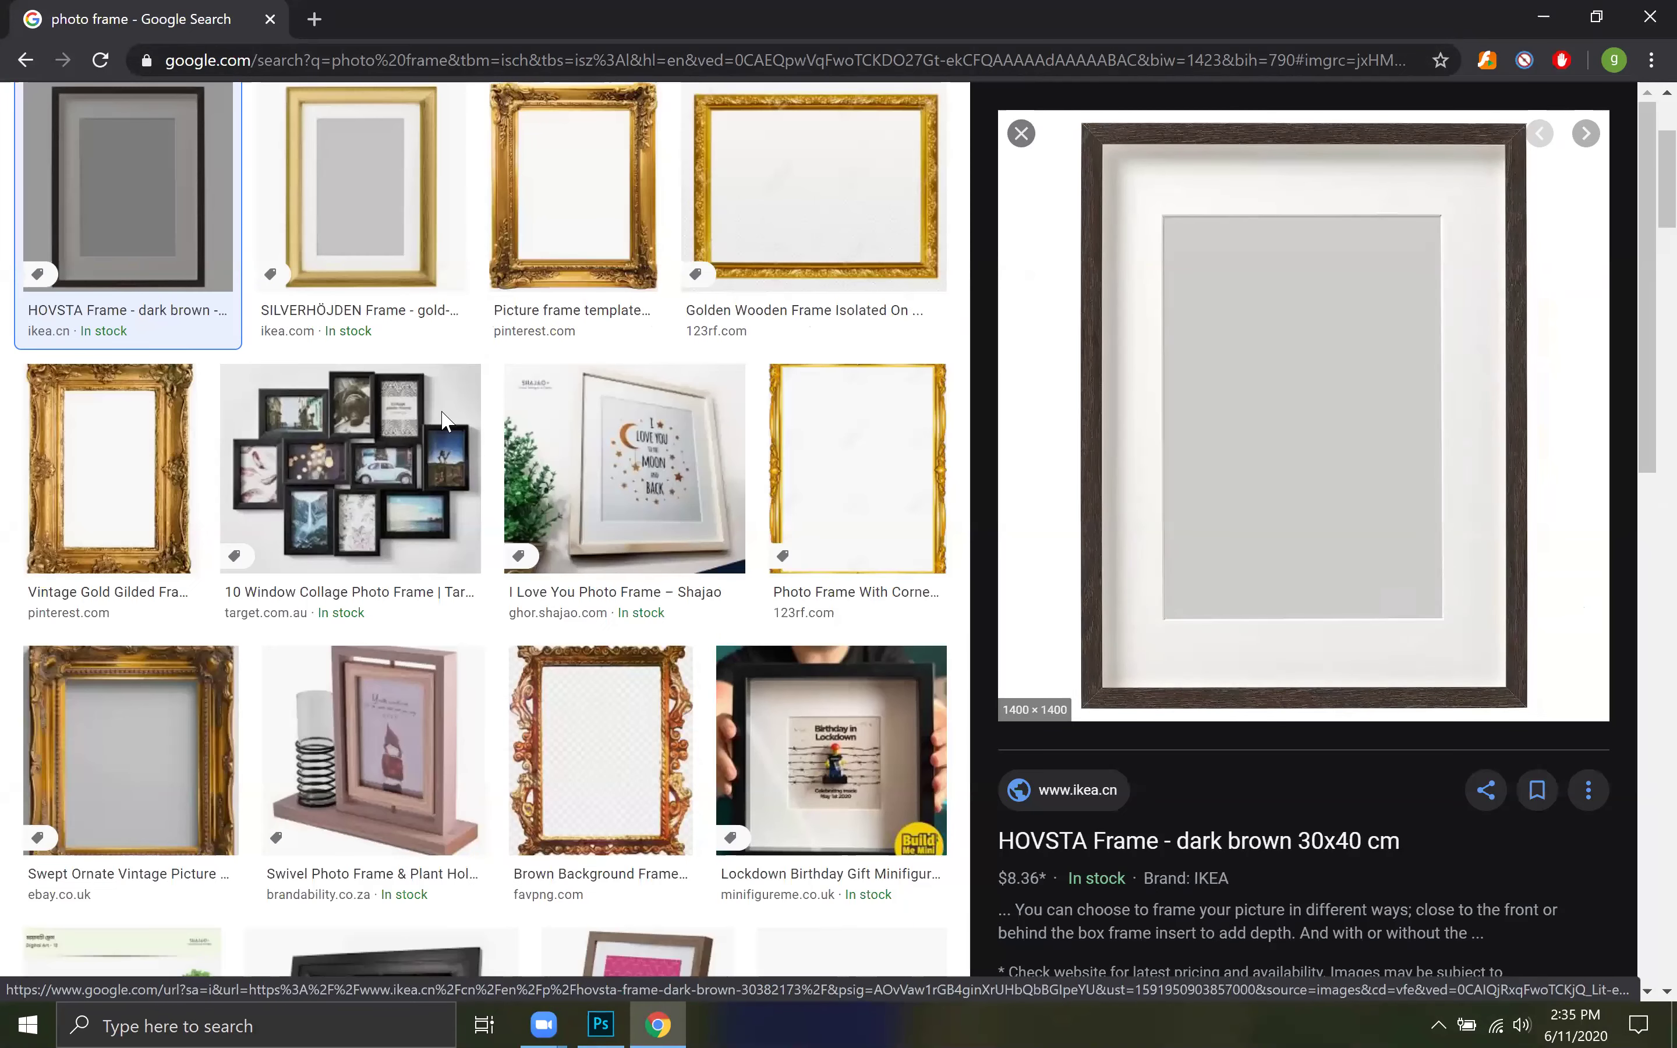
{"action": "right_click", "coordinate": [101, 241]}
{"action": "key", "text": "v"}
{"action": "scroll", "coordinate": [98, 241], "scroll_direction": "up", "scroll_amount": 3}
{"action": "left_click", "coordinate": [83, 174]}
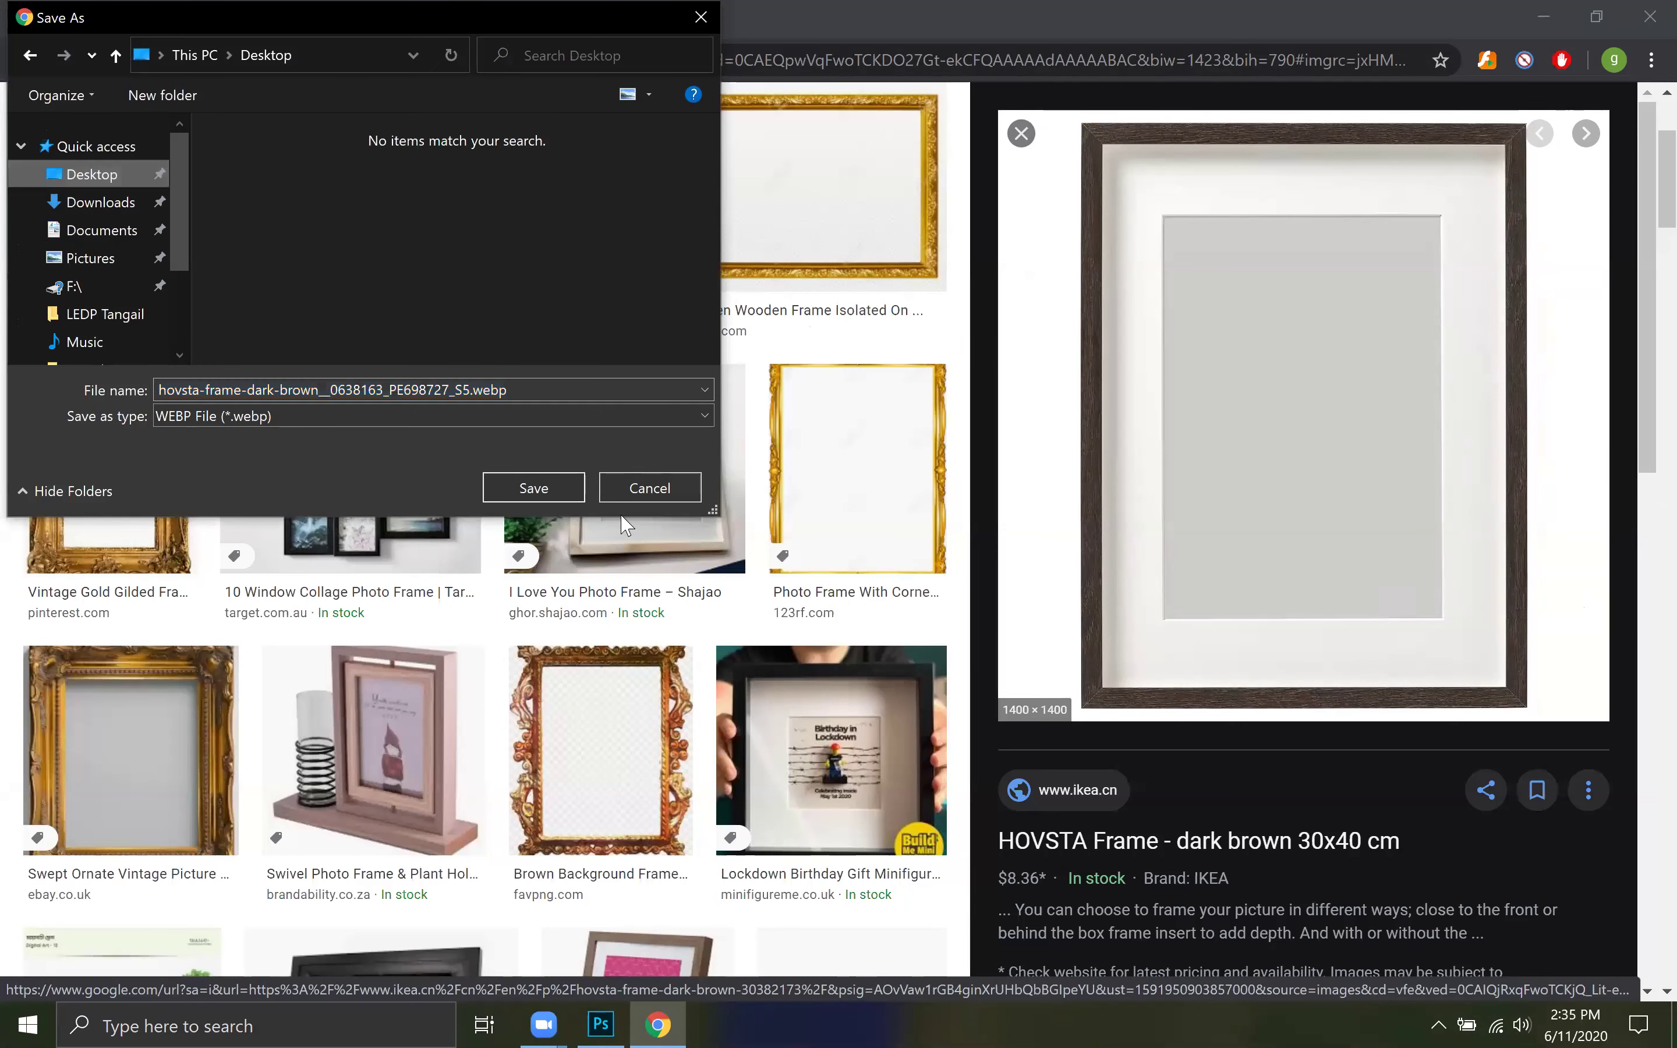
{"action": "left_click", "coordinate": [534, 488]}
{"action": "left_click", "coordinate": [1021, 134]}
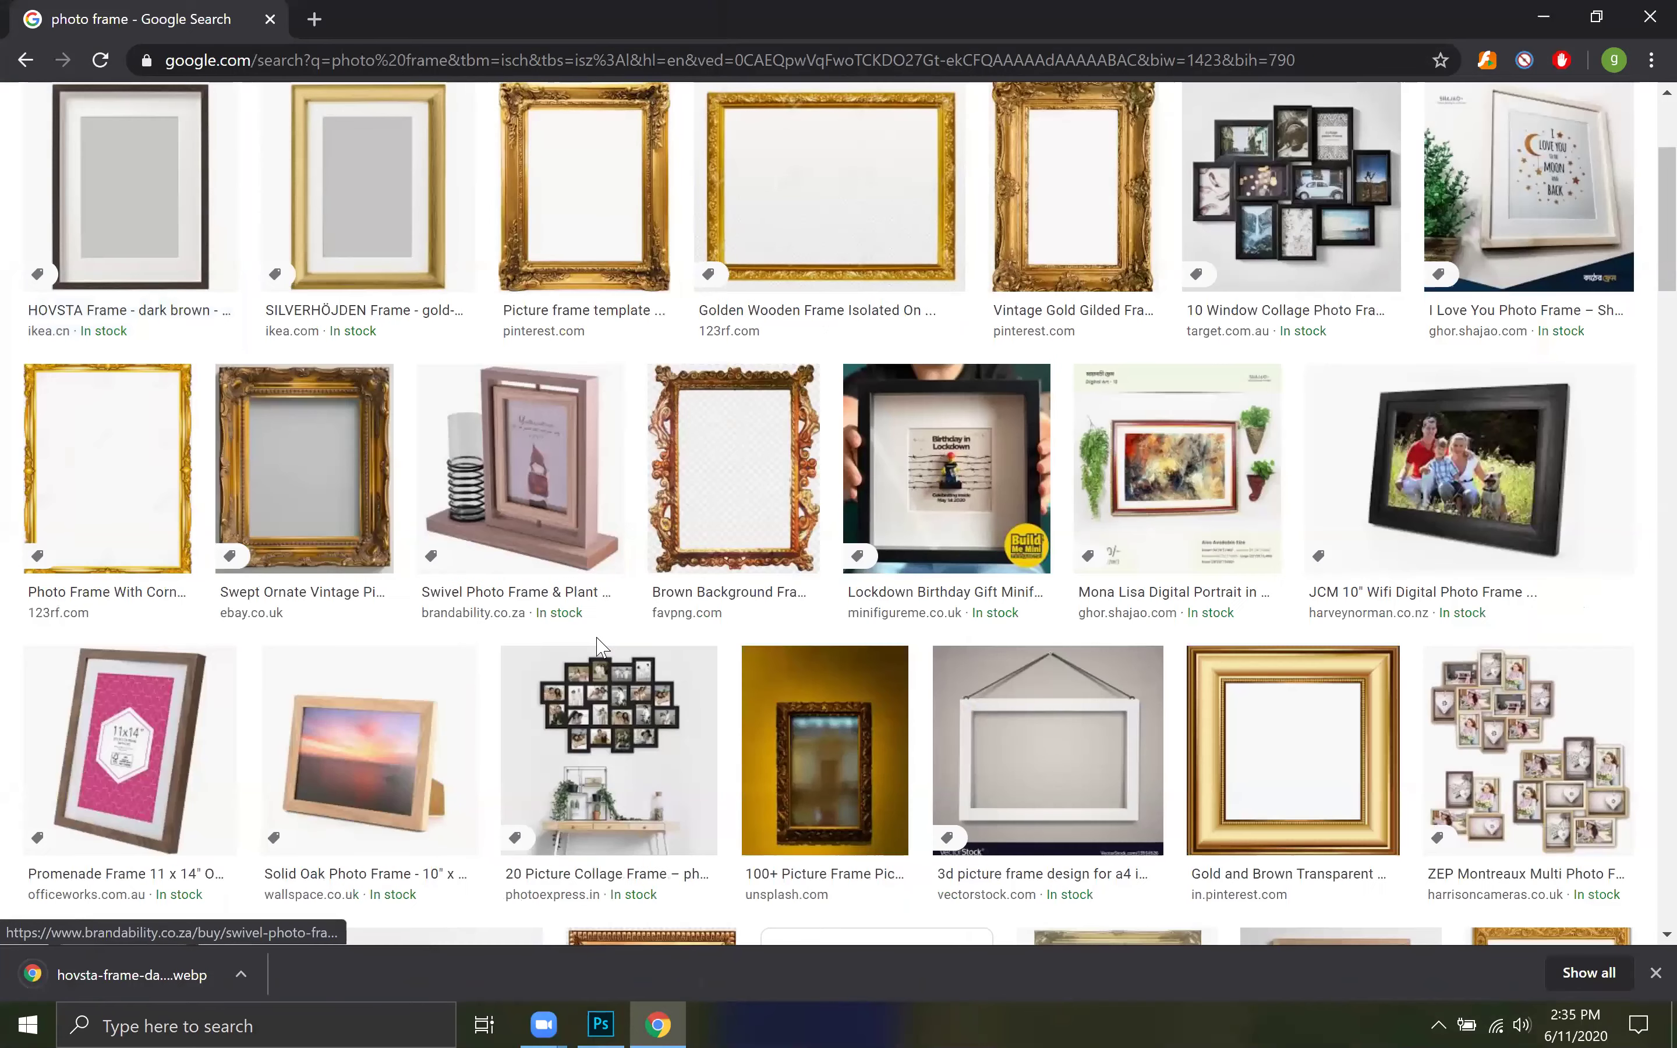
Step: Replace the image search with the suggestion "baby boy photoshoot"
{"action": "scroll", "coordinate": [324, 133], "scroll_direction": "up", "scroll_amount": 3}
{"action": "triple_click", "coordinate": [324, 133]}
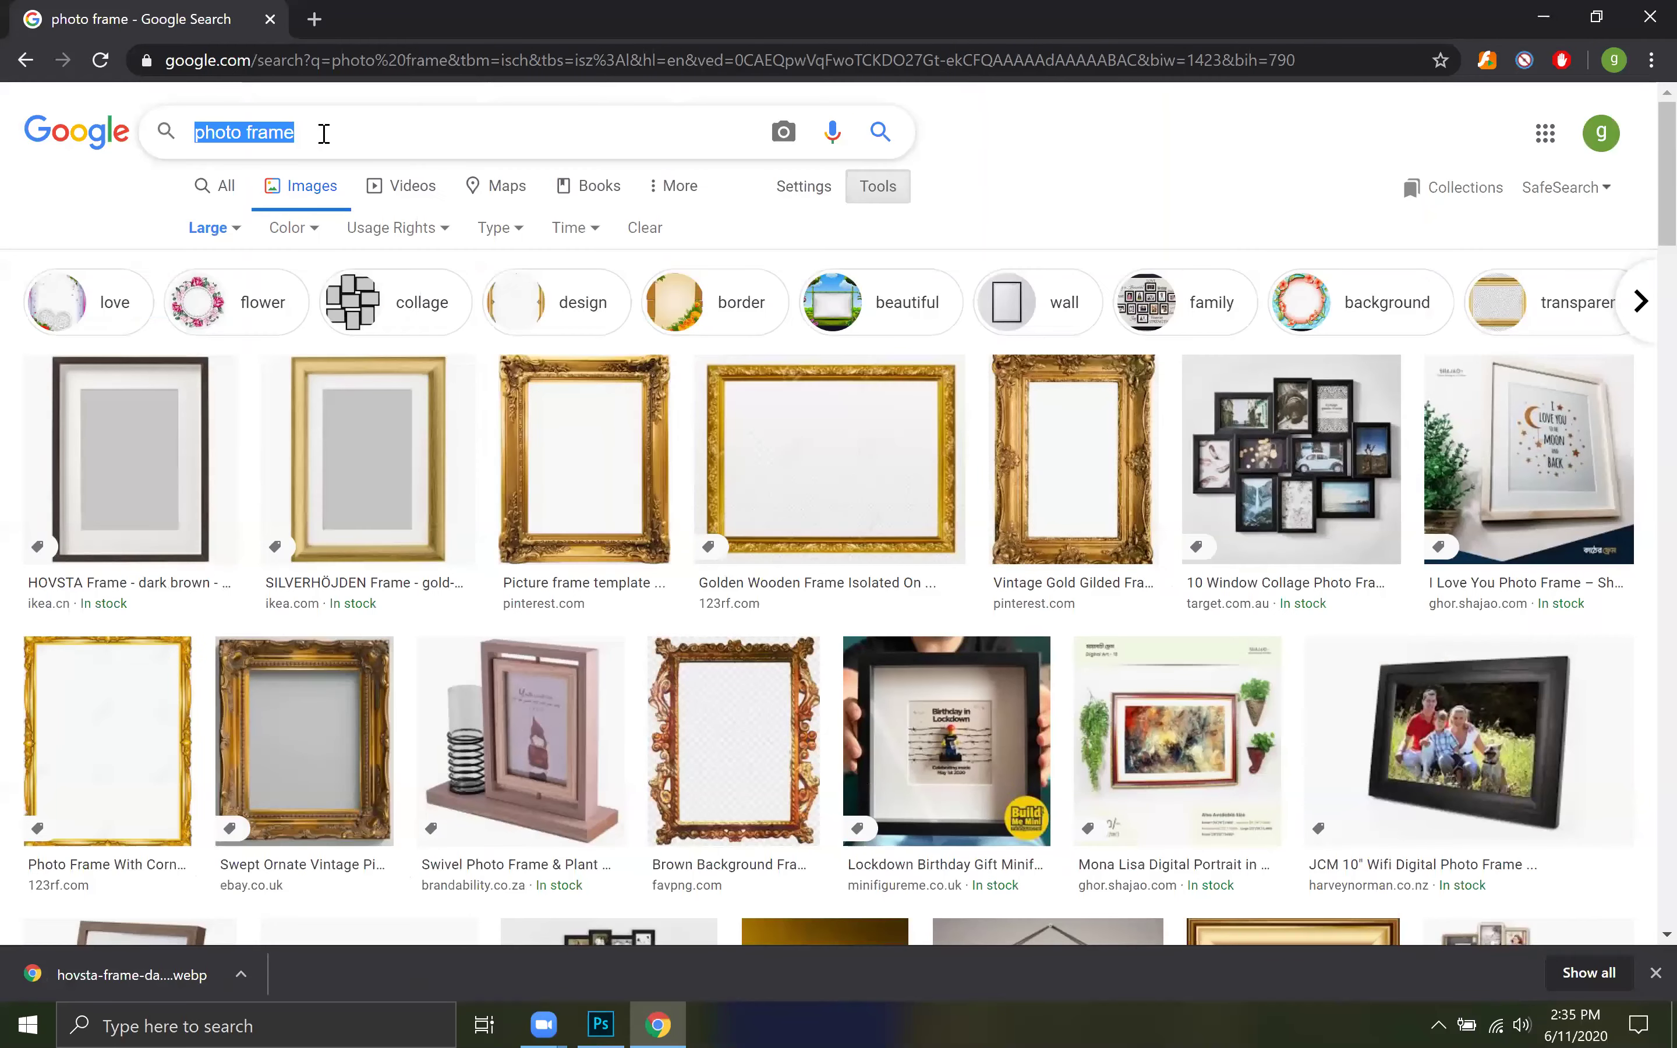
{"action": "type", "text": "baby"}
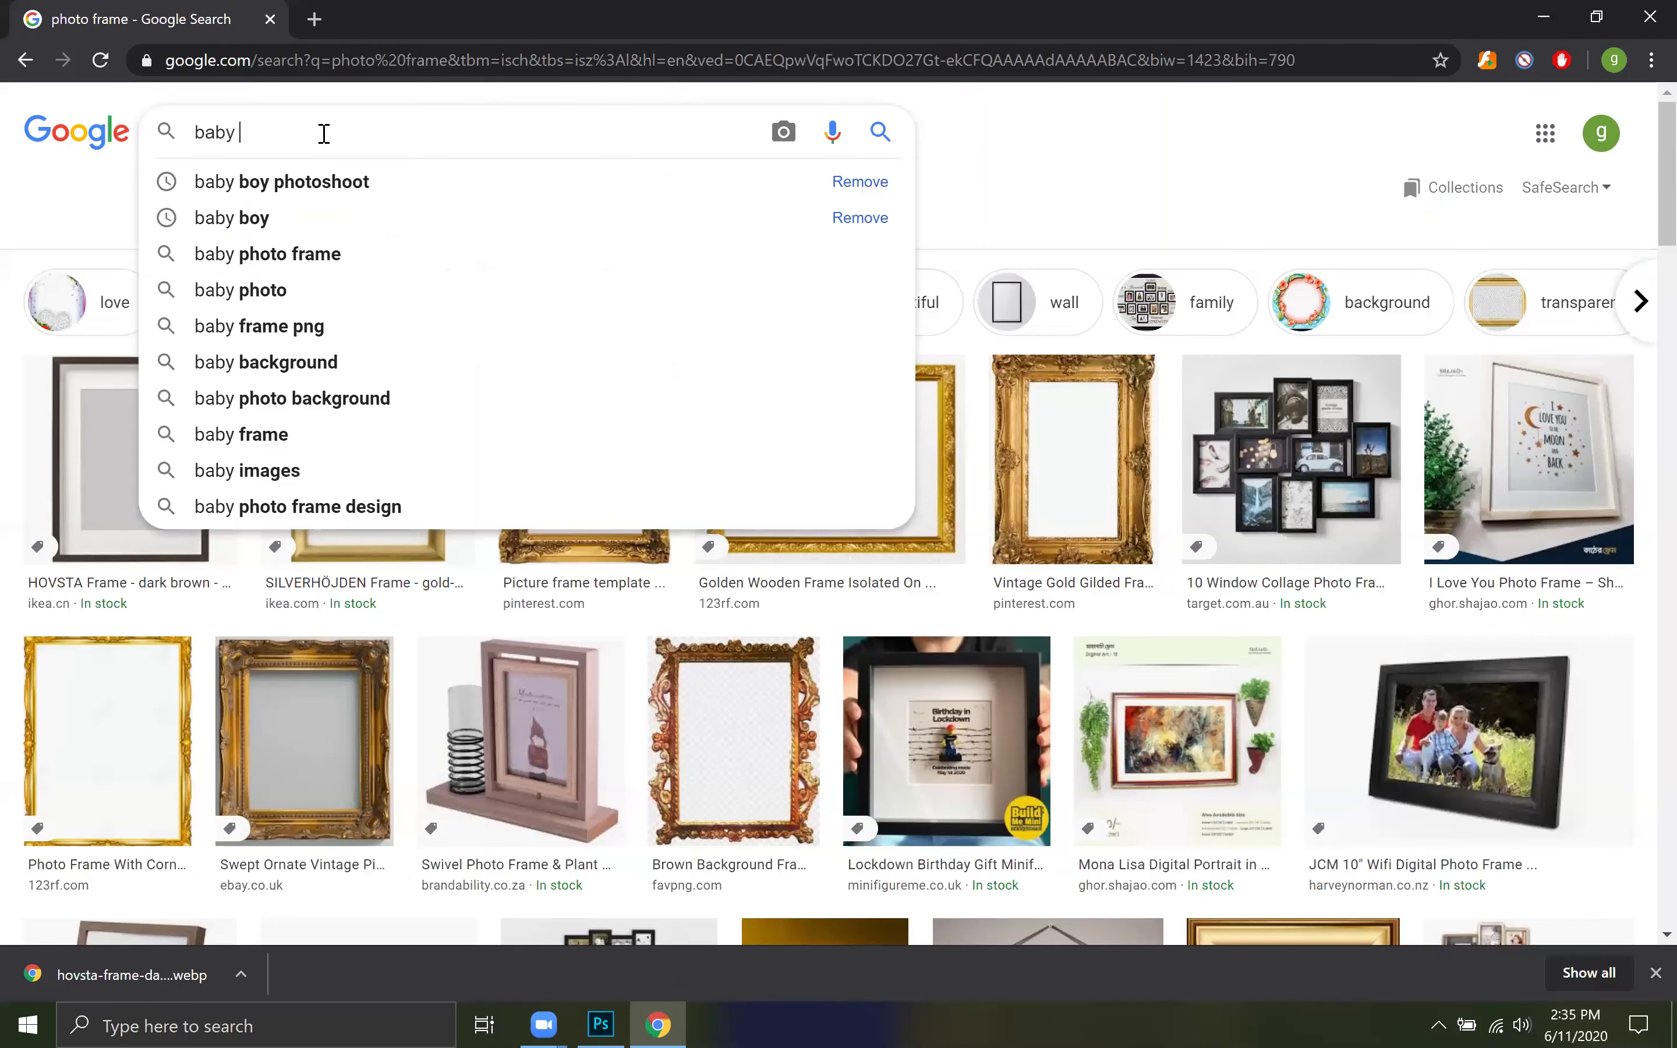
{"action": "left_click", "coordinate": [280, 184]}
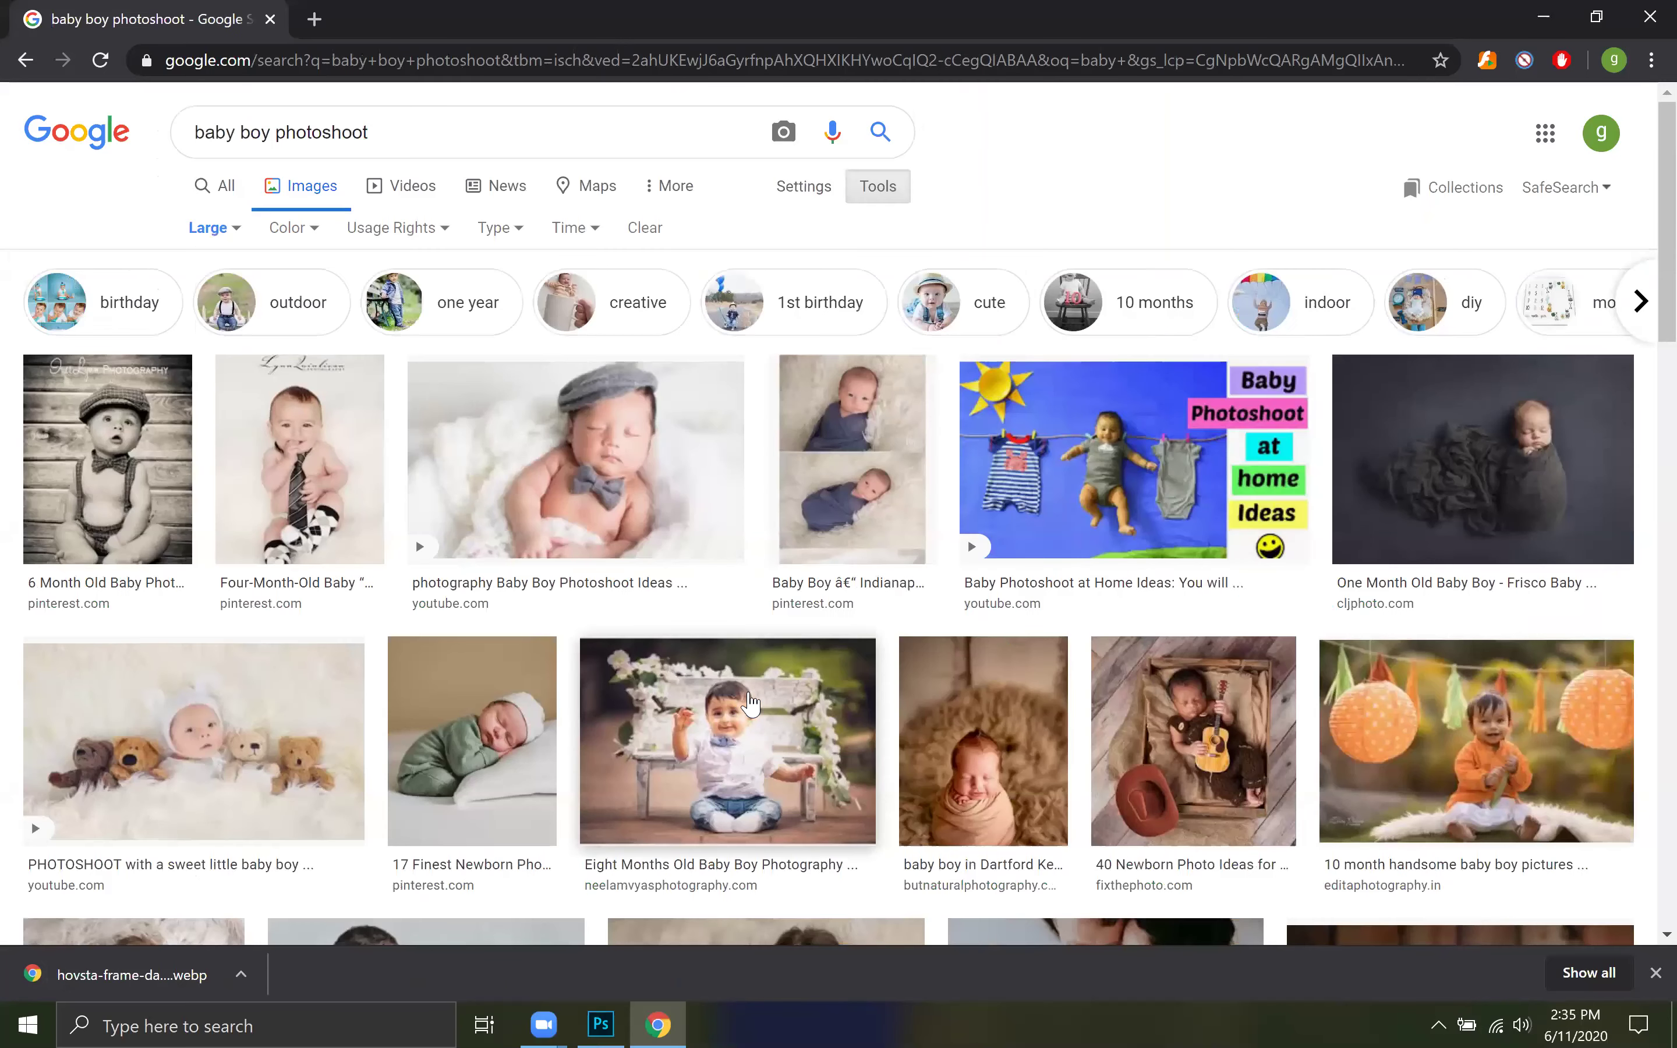
Step: Save the picture of the four-month-old baby wearing a striped tie to the Desktop as a JPEG image
{"action": "scroll", "coordinate": [751, 702], "scroll_direction": "down", "scroll_amount": 7}
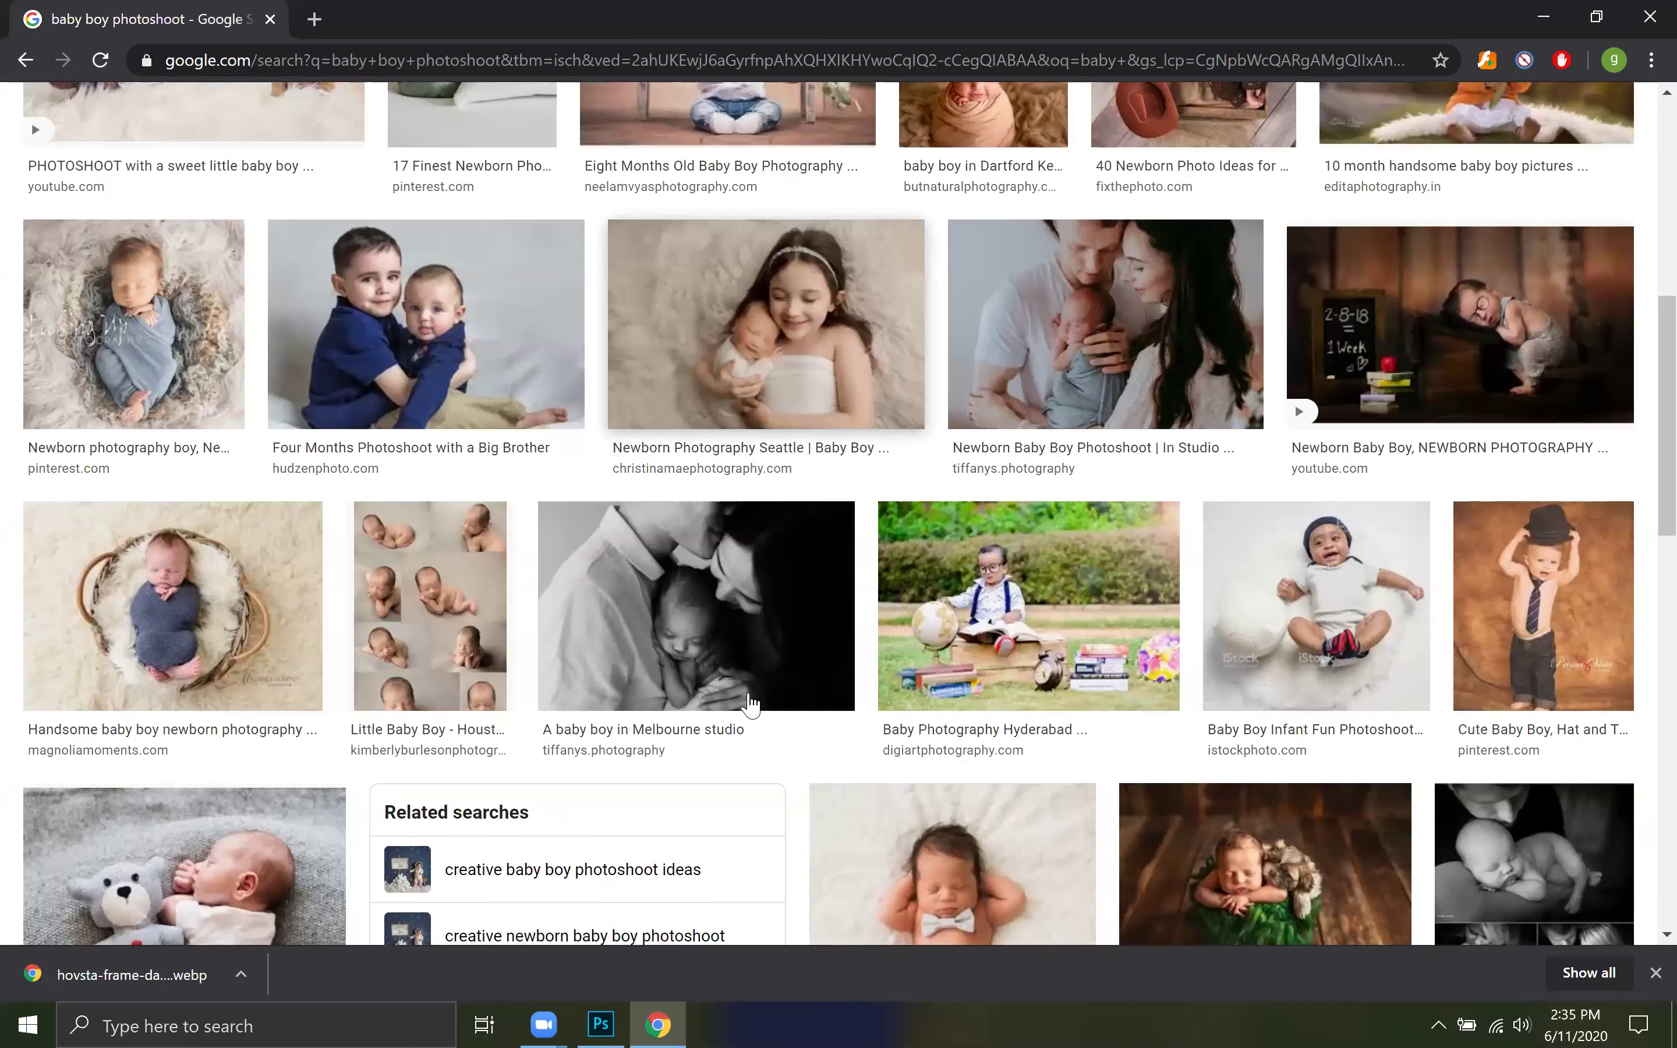
{"action": "scroll", "coordinate": [750, 703], "scroll_direction": "down", "scroll_amount": 8}
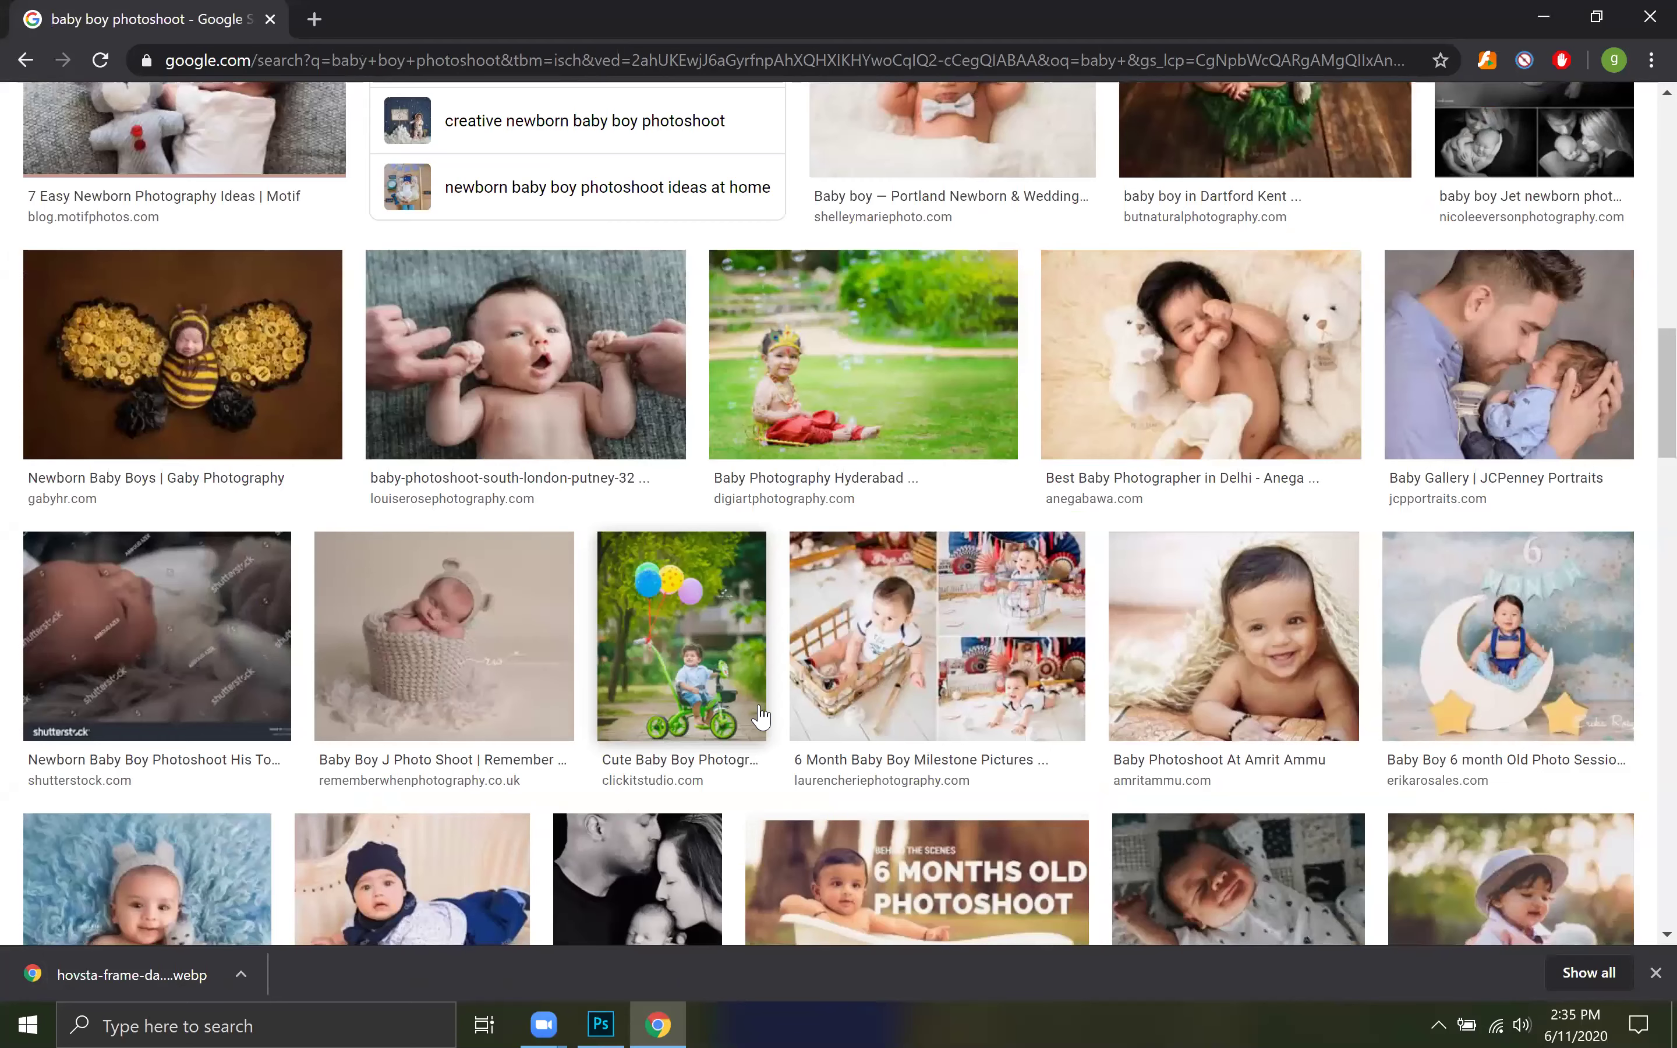
{"action": "scroll", "coordinate": [762, 714], "scroll_direction": "up", "scroll_amount": 15}
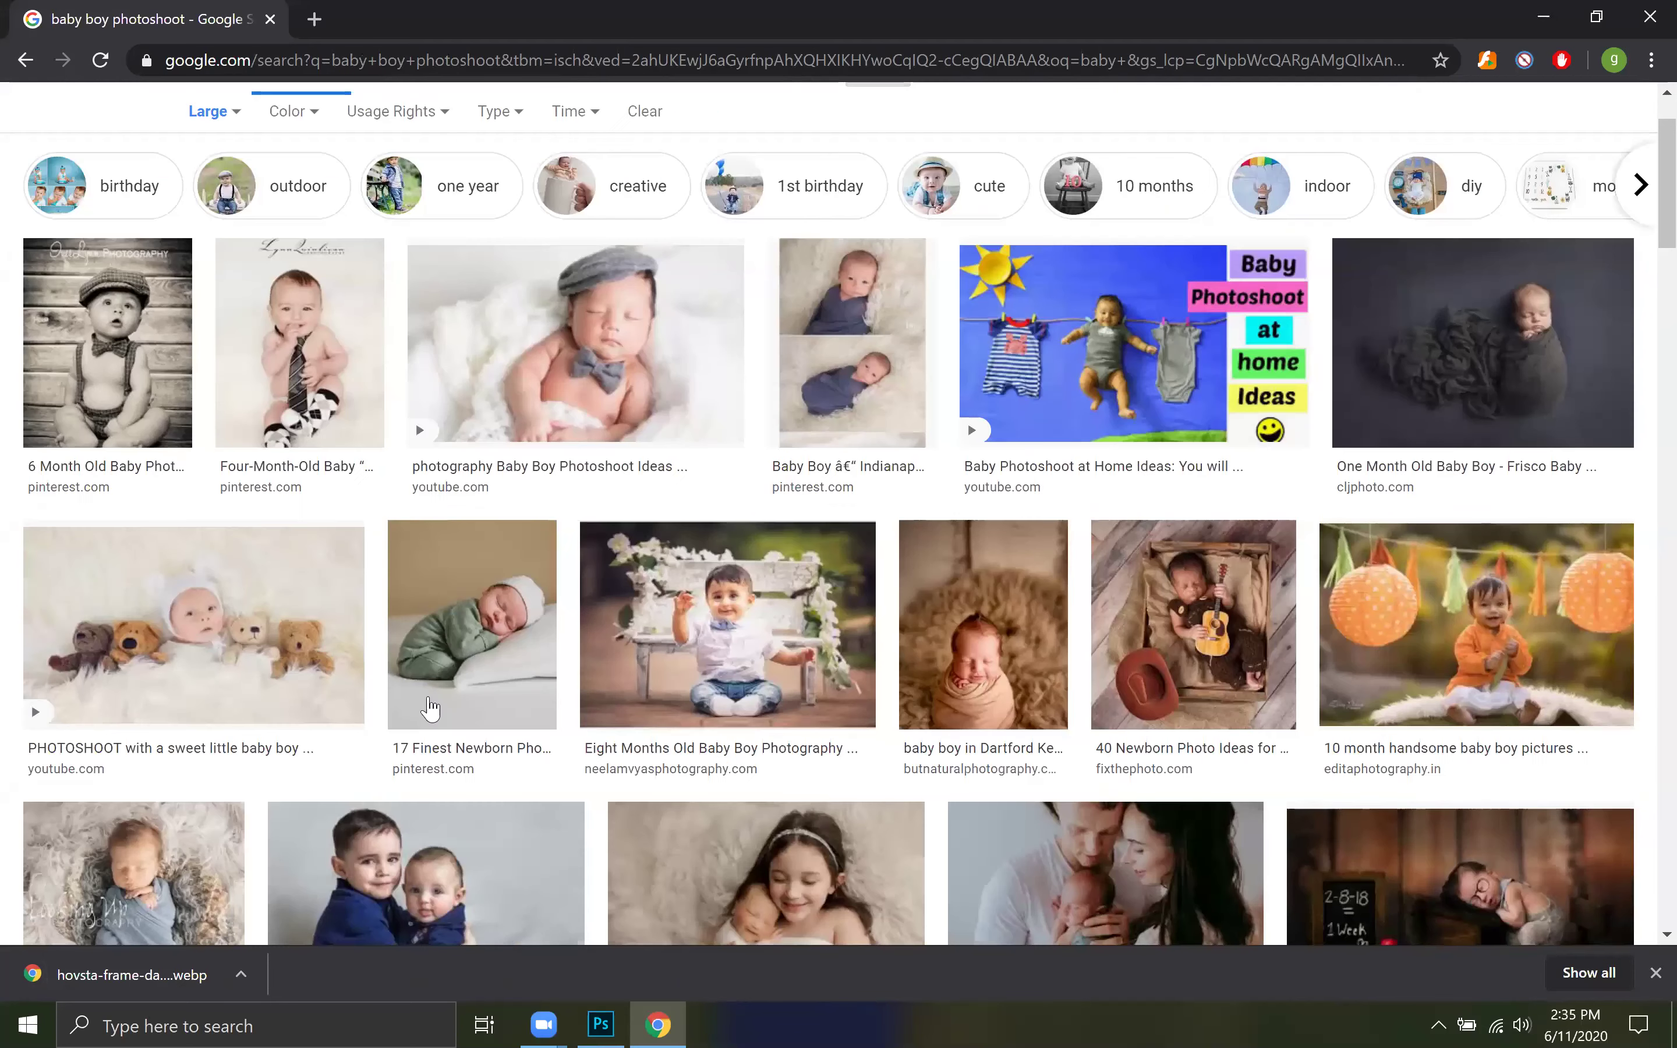
{"action": "left_click", "coordinate": [312, 359]}
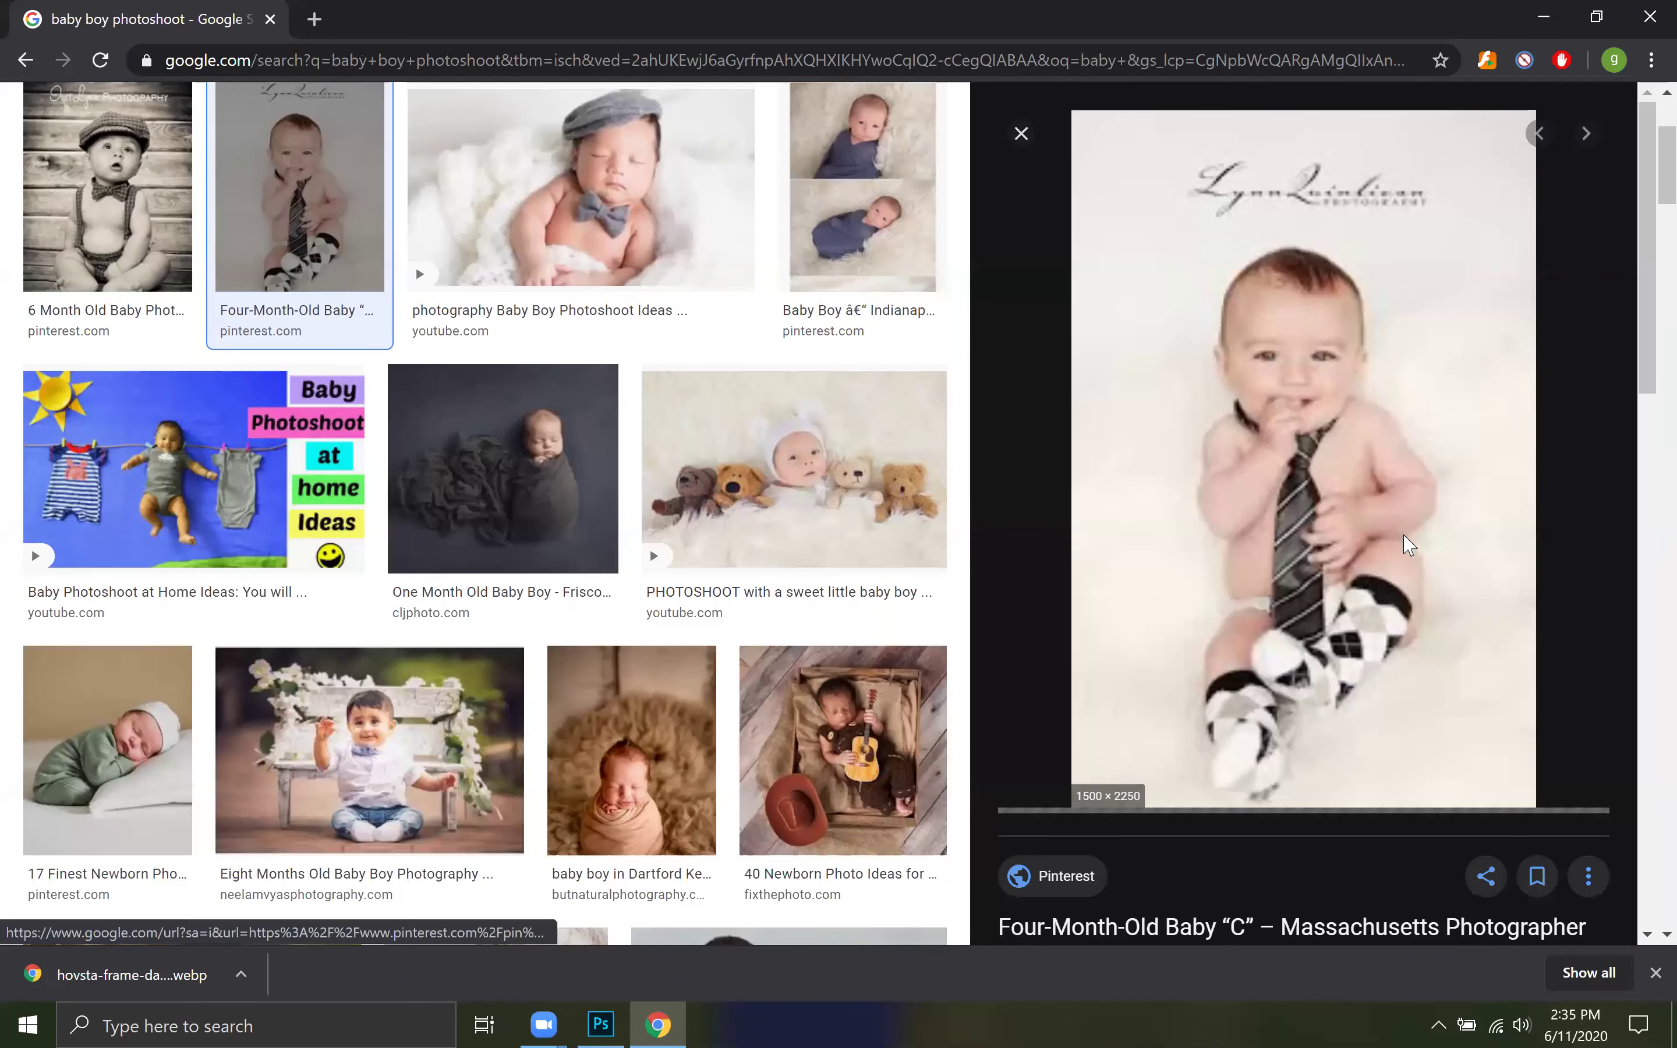
{"action": "right_click", "coordinate": [1417, 553]}
{"action": "key", "text": "v"}
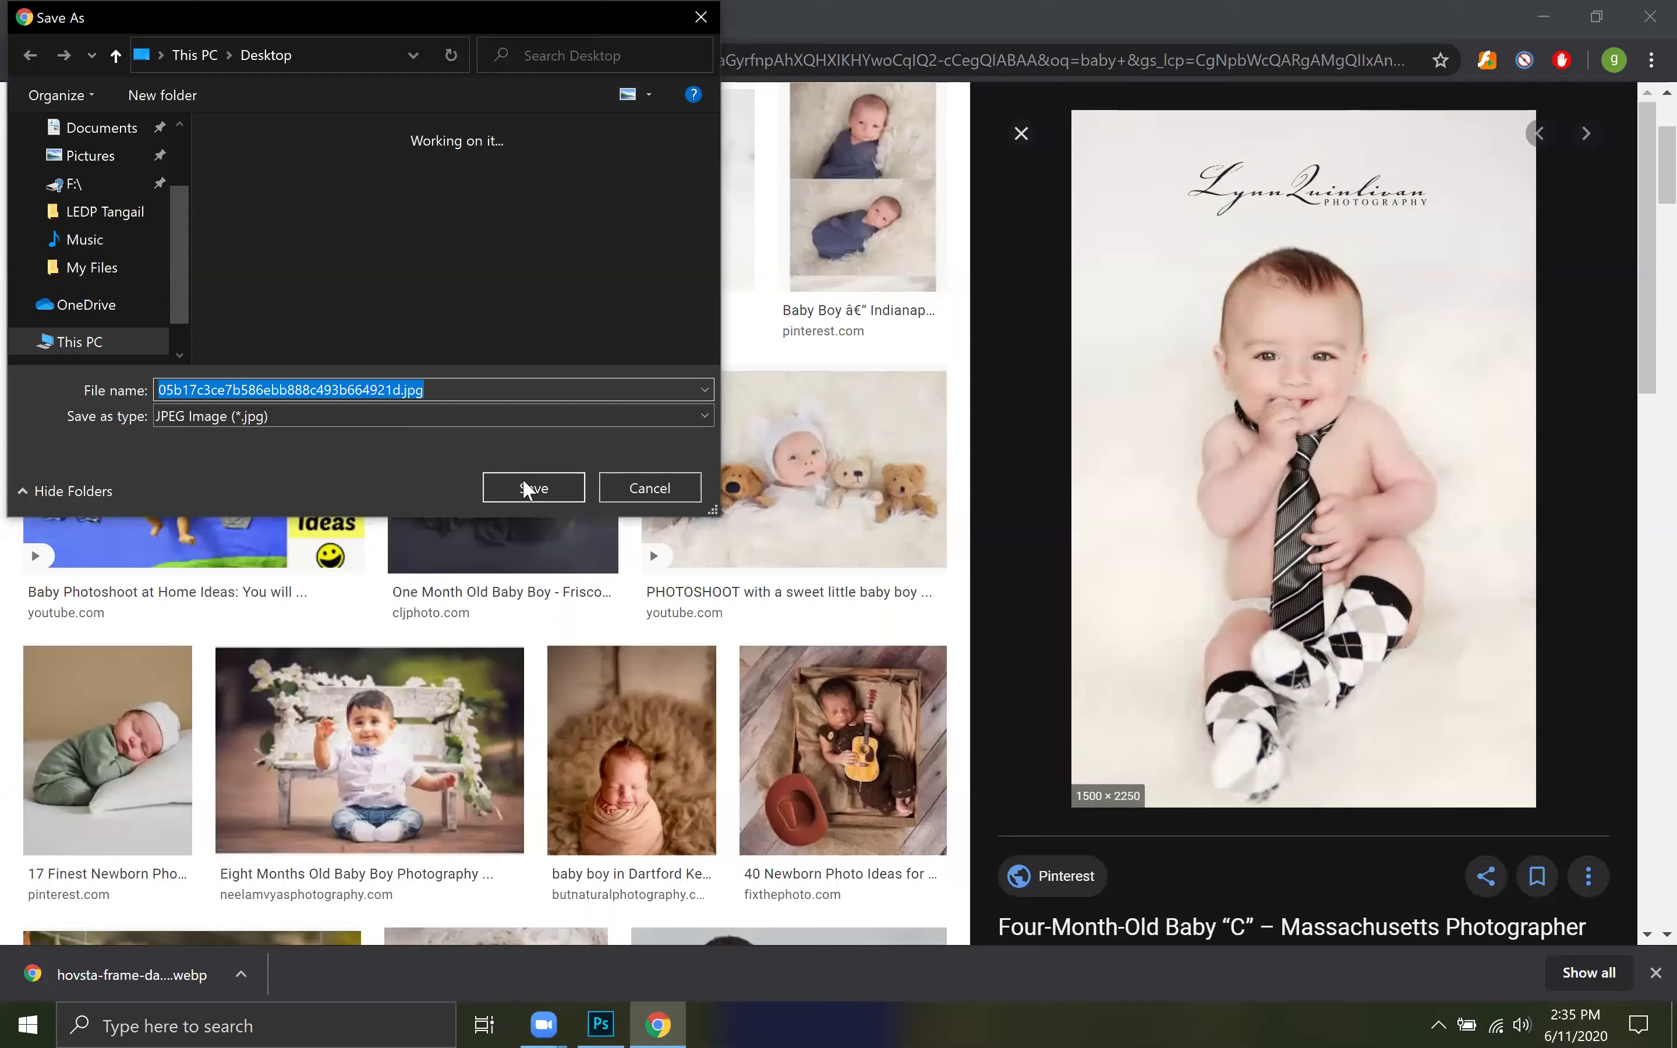
{"action": "left_click", "coordinate": [528, 484]}
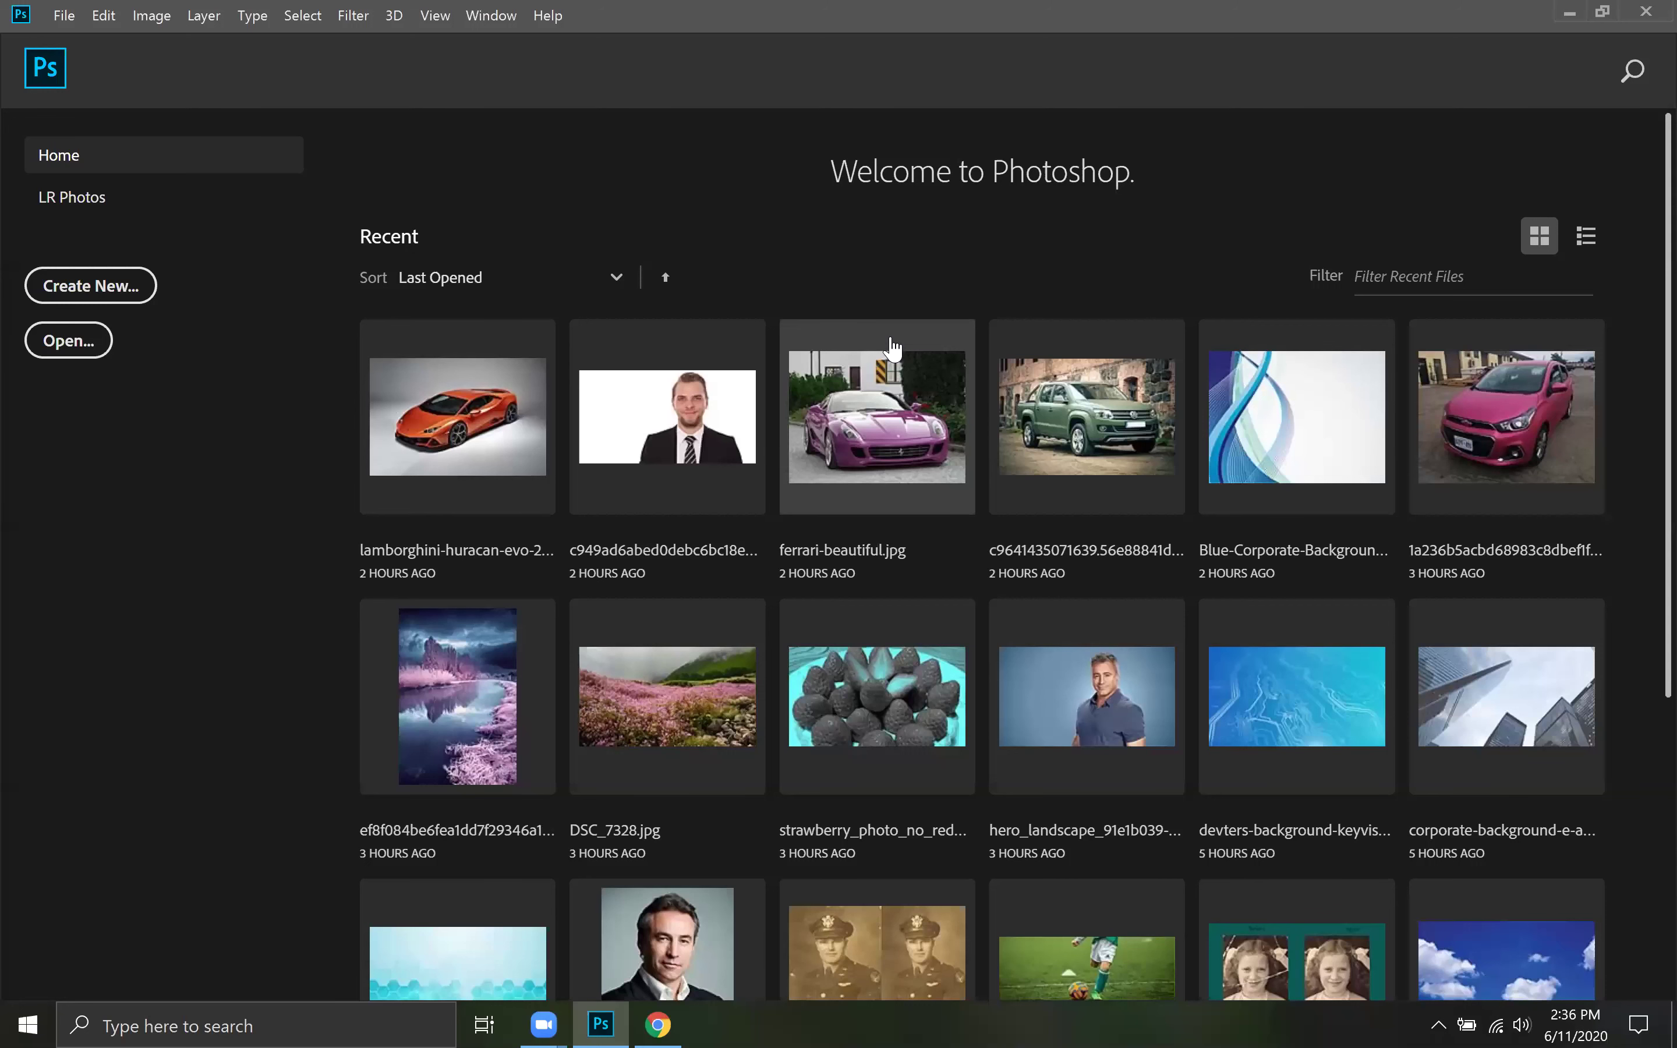
Step: Switch to Photoshop and try to open the HOVSTA frame WEBP file from the Desktop
{"action": "left_click", "coordinate": [88, 284]}
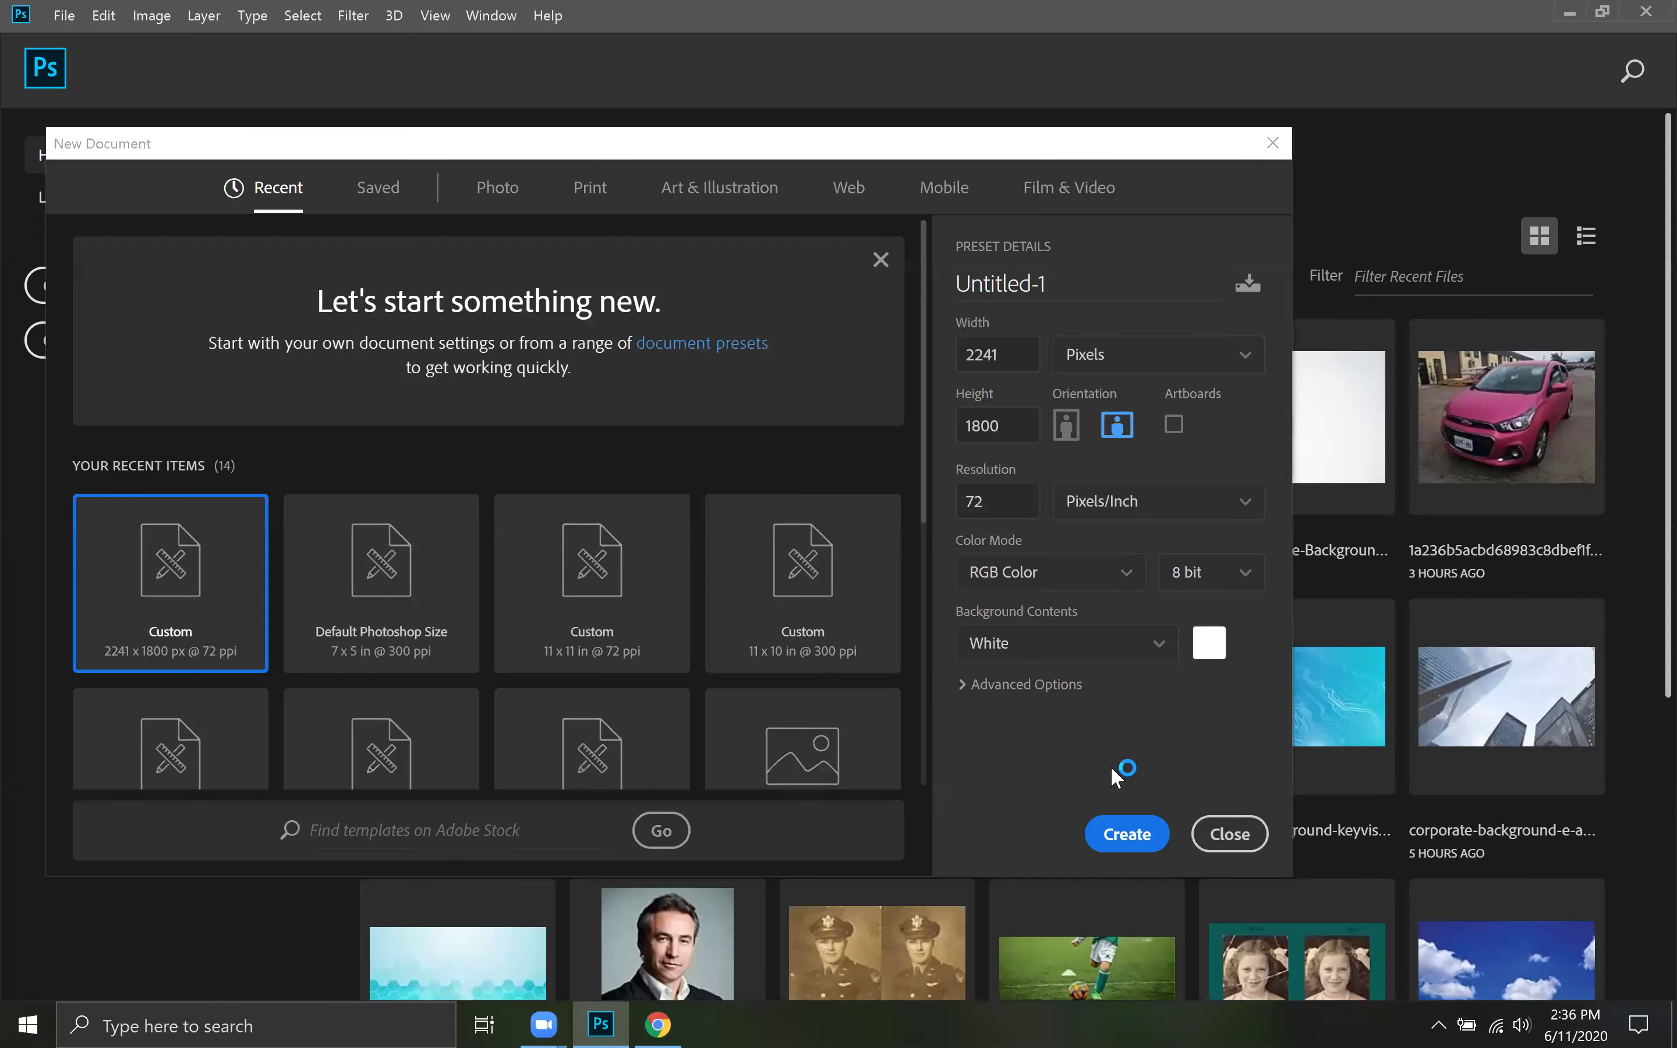
{"action": "left_click", "coordinate": [1230, 834]}
{"action": "left_click", "coordinate": [66, 18]}
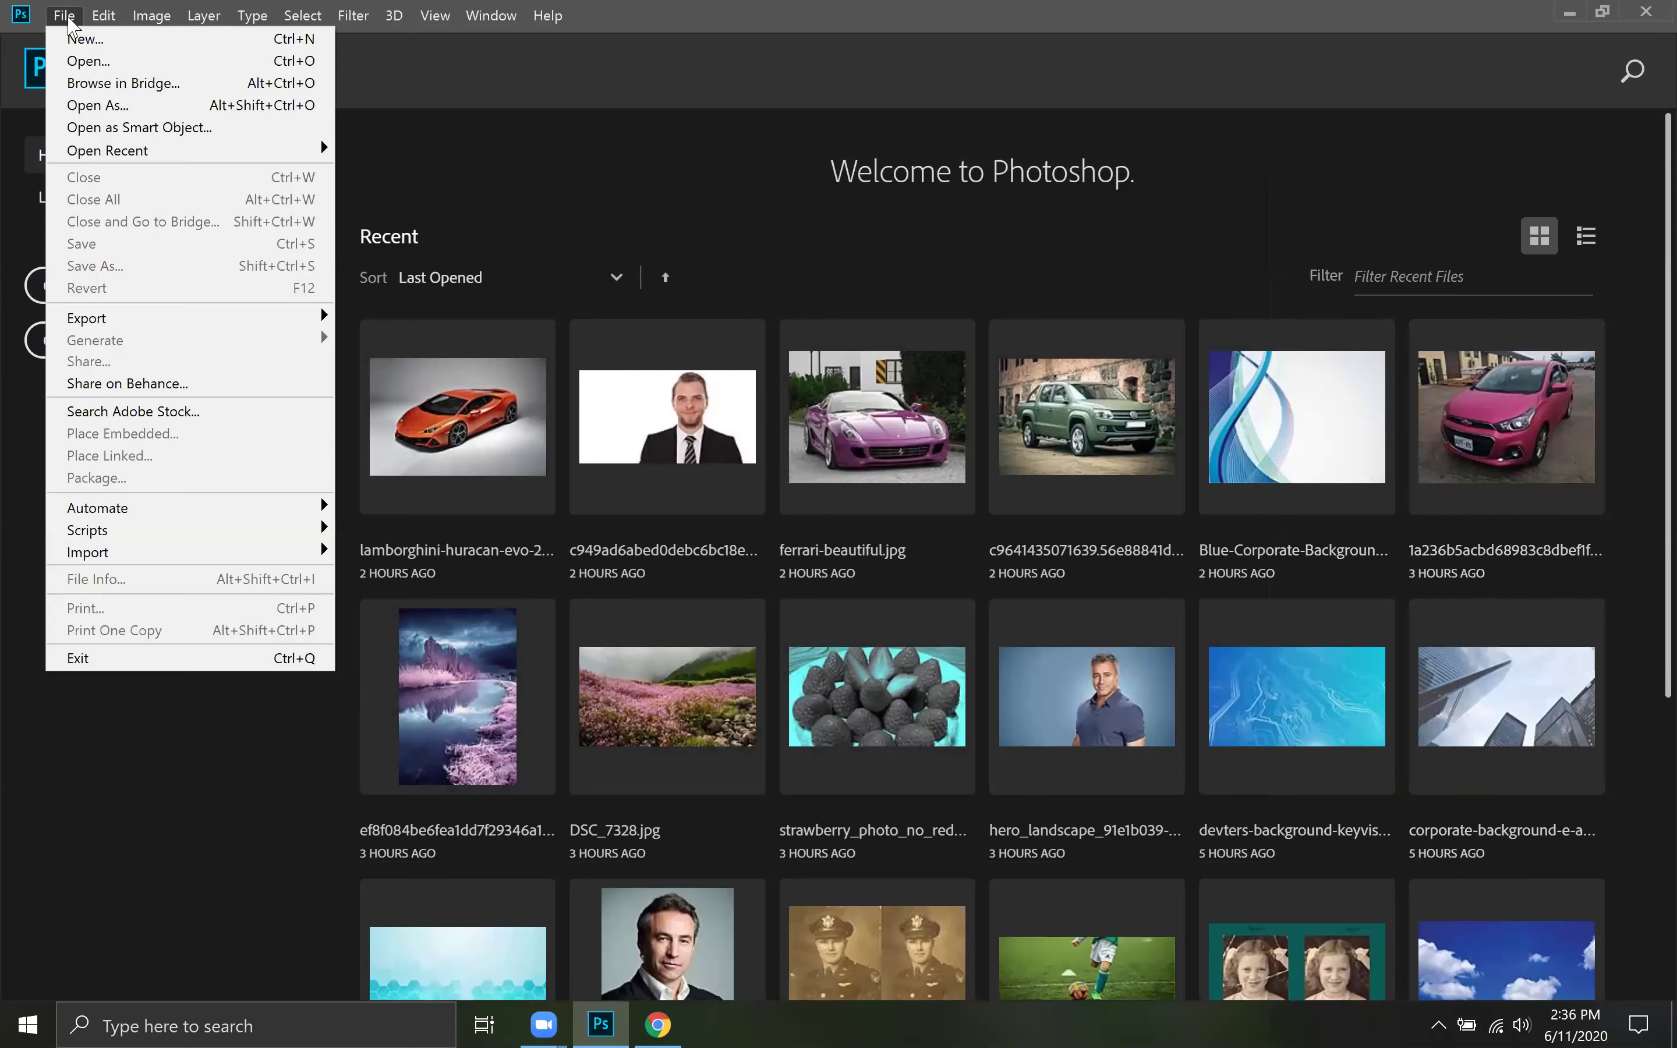
{"action": "left_click", "coordinate": [120, 60]}
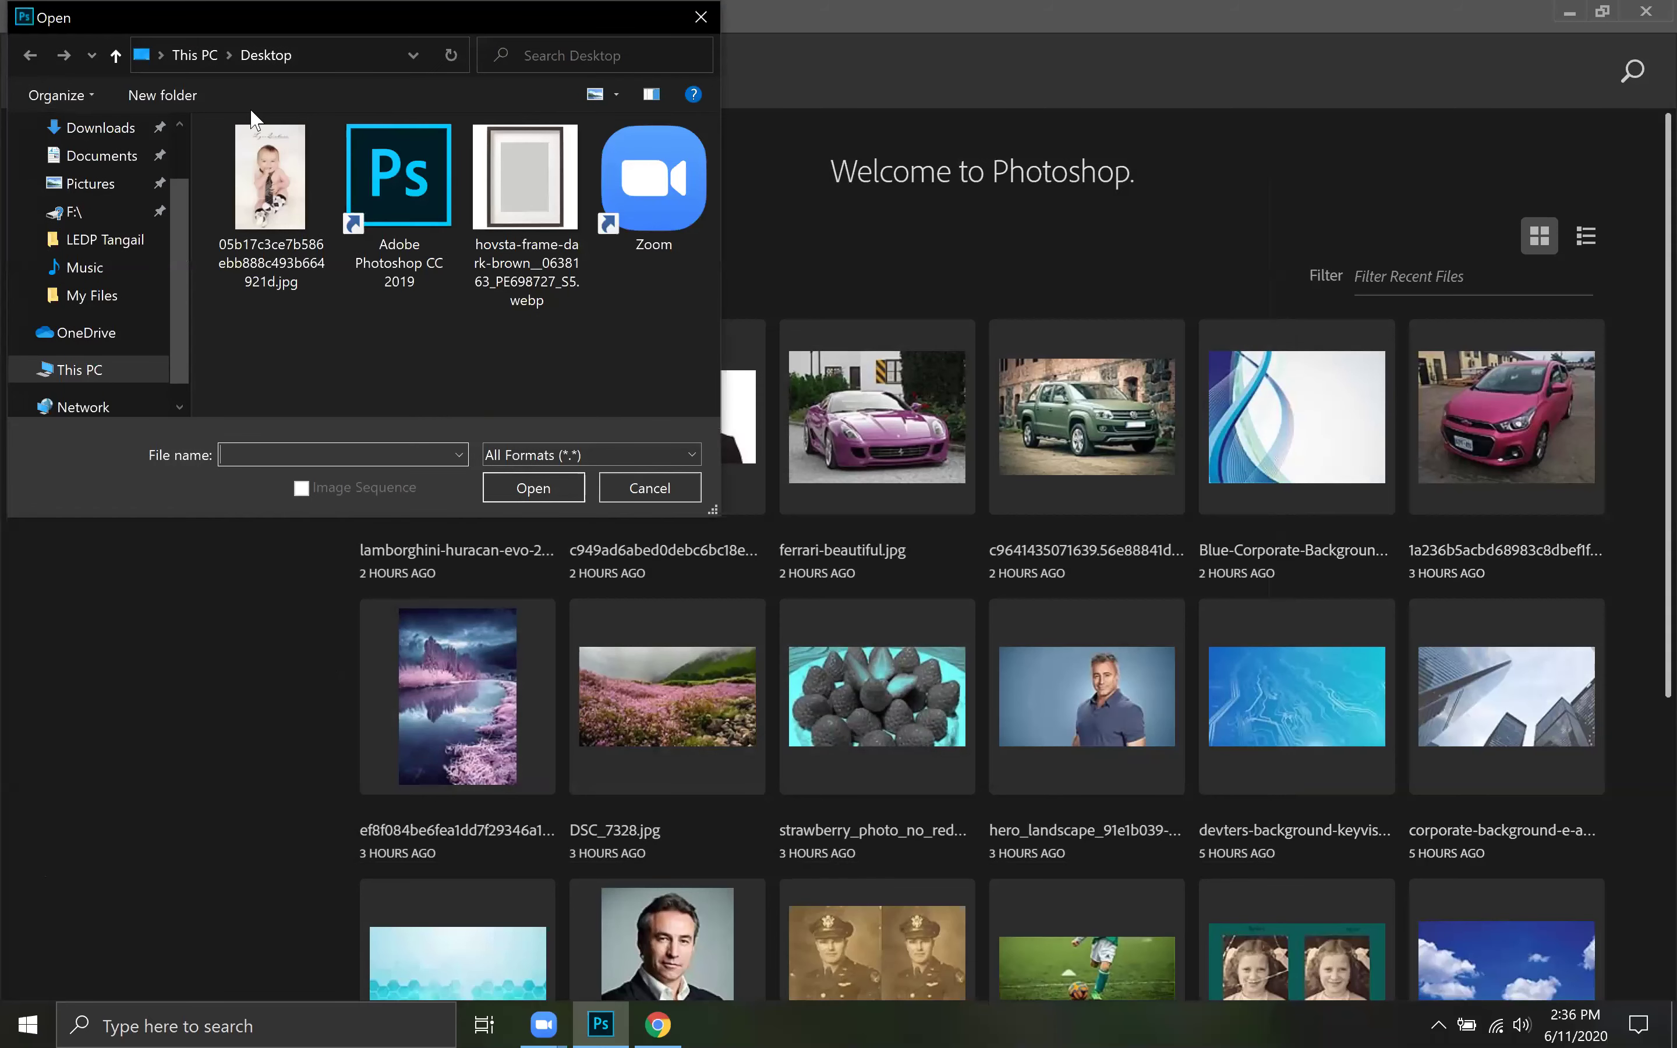
{"action": "left_click", "coordinate": [527, 208]}
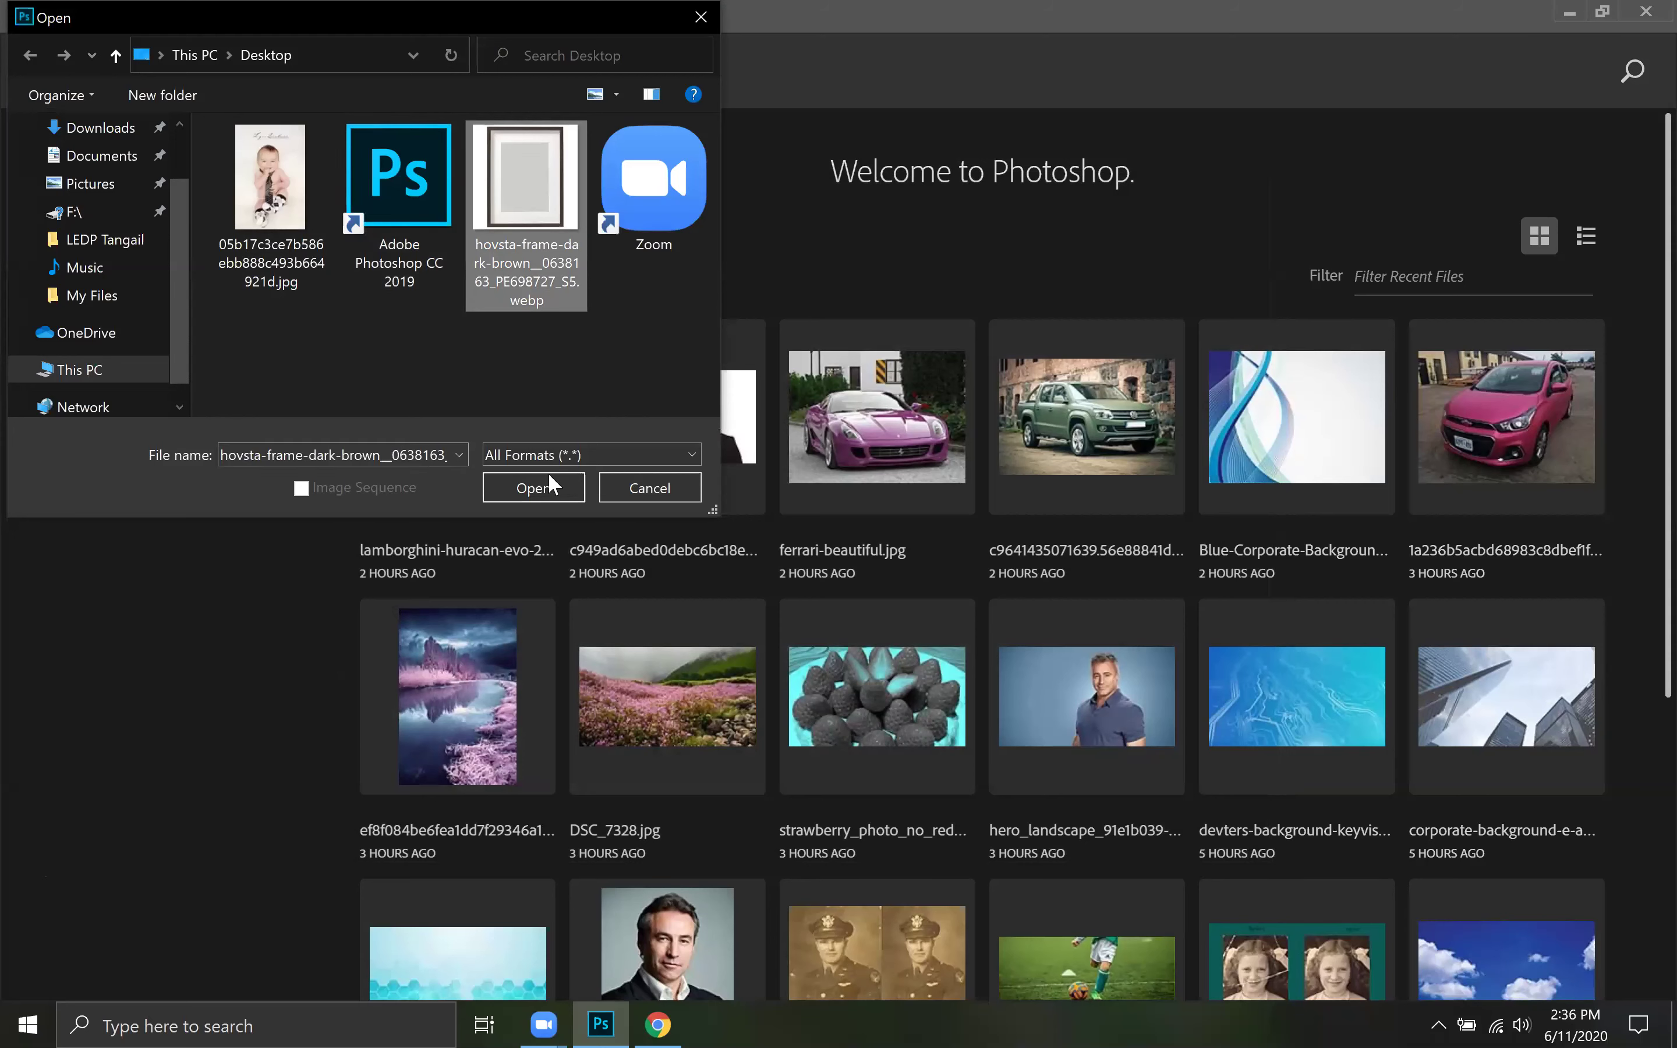
{"action": "left_click", "coordinate": [546, 493]}
{"action": "left_click", "coordinate": [921, 419]}
Step: Try once more to open the same WEBP frame file from the Desktop
{"action": "left_click", "coordinate": [63, 15]}
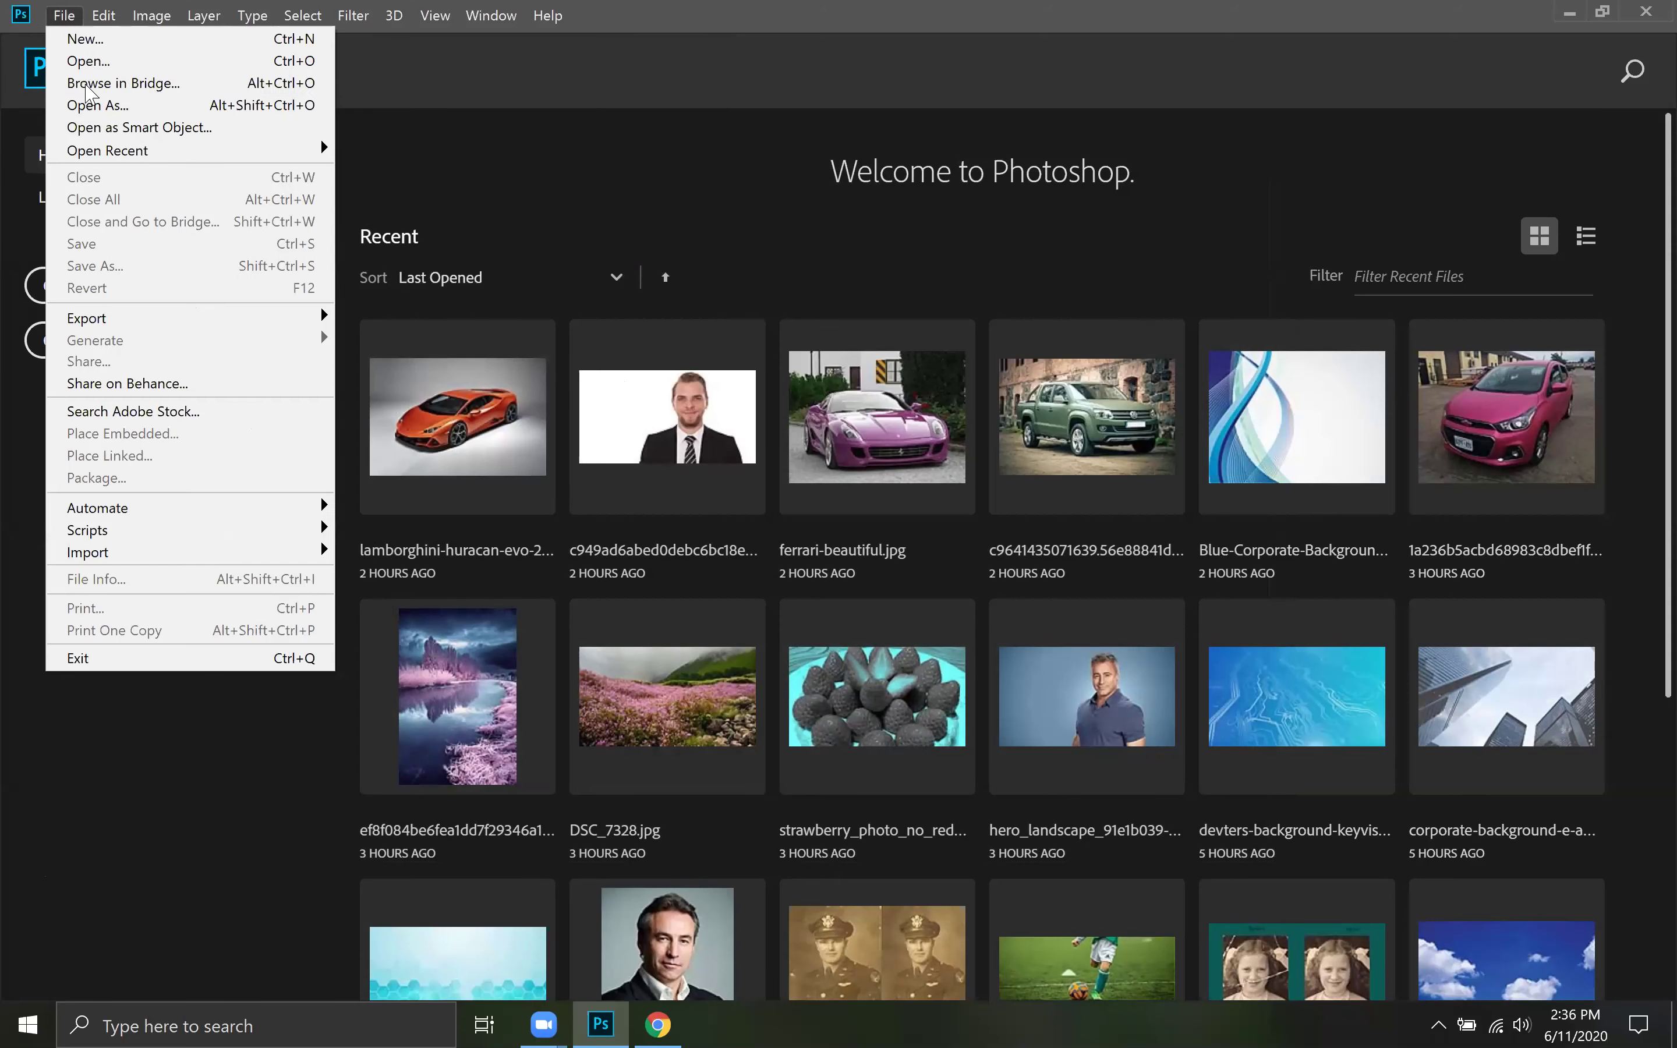
{"action": "left_click", "coordinate": [94, 64]}
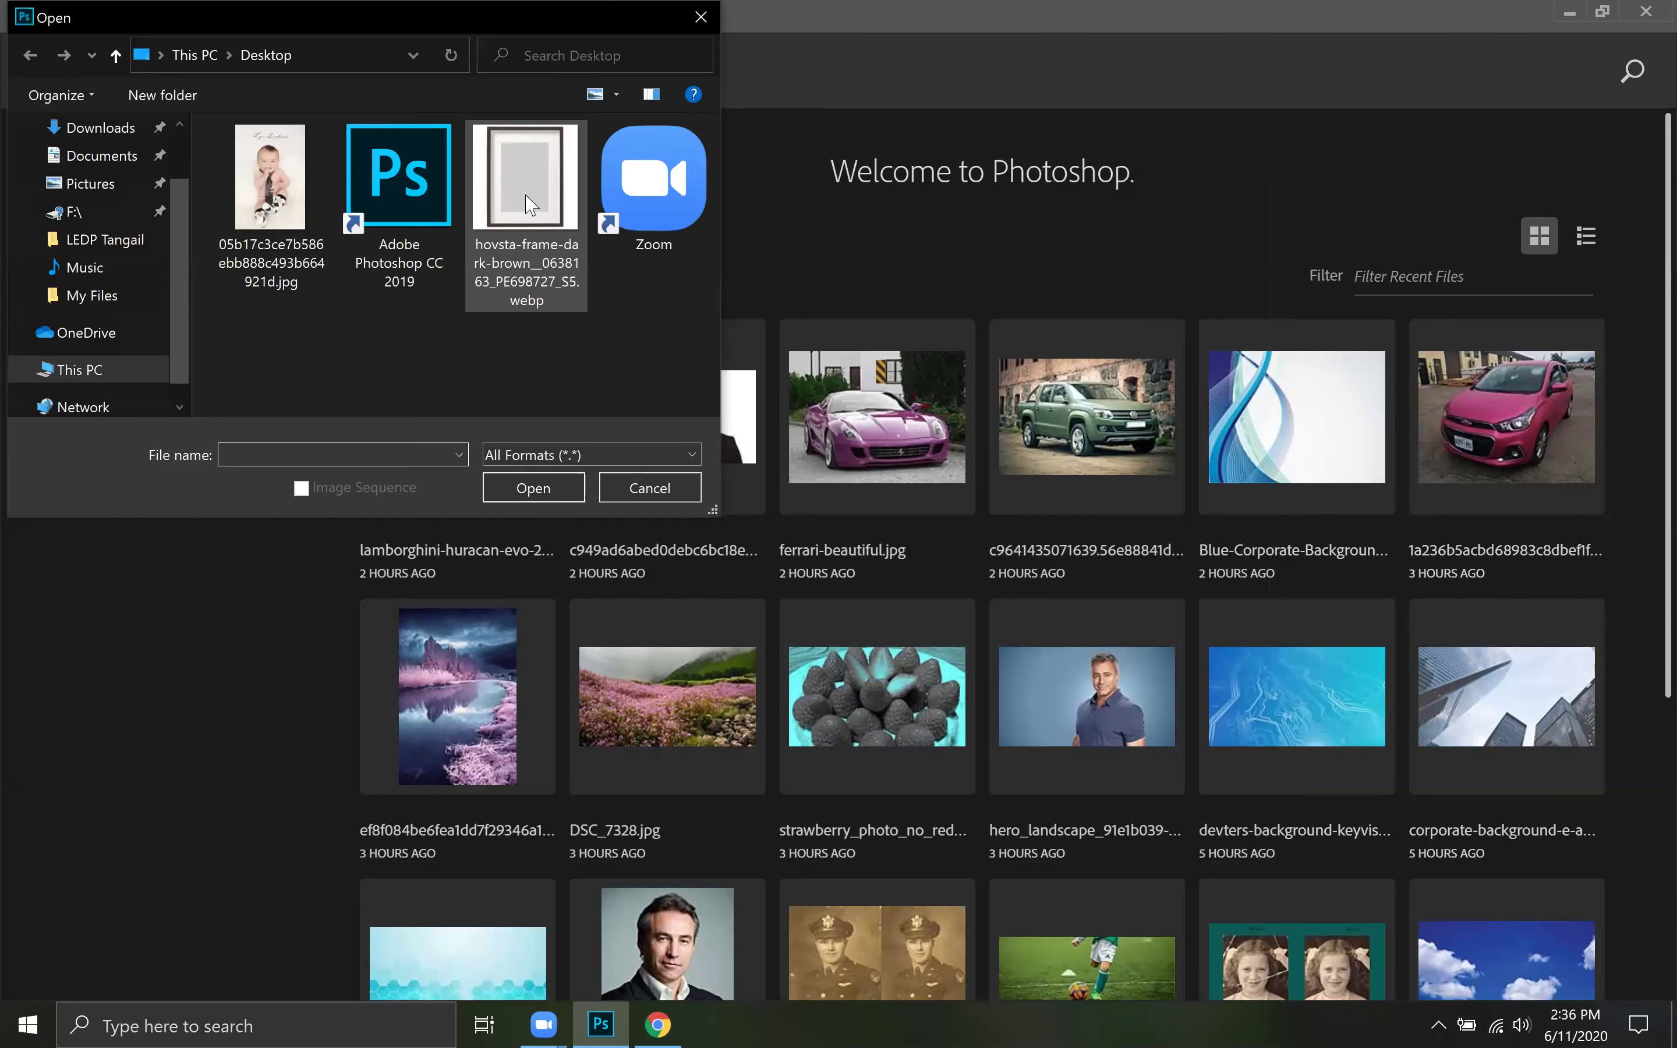
{"action": "left_click", "coordinate": [521, 284]}
{"action": "left_click", "coordinate": [556, 484]}
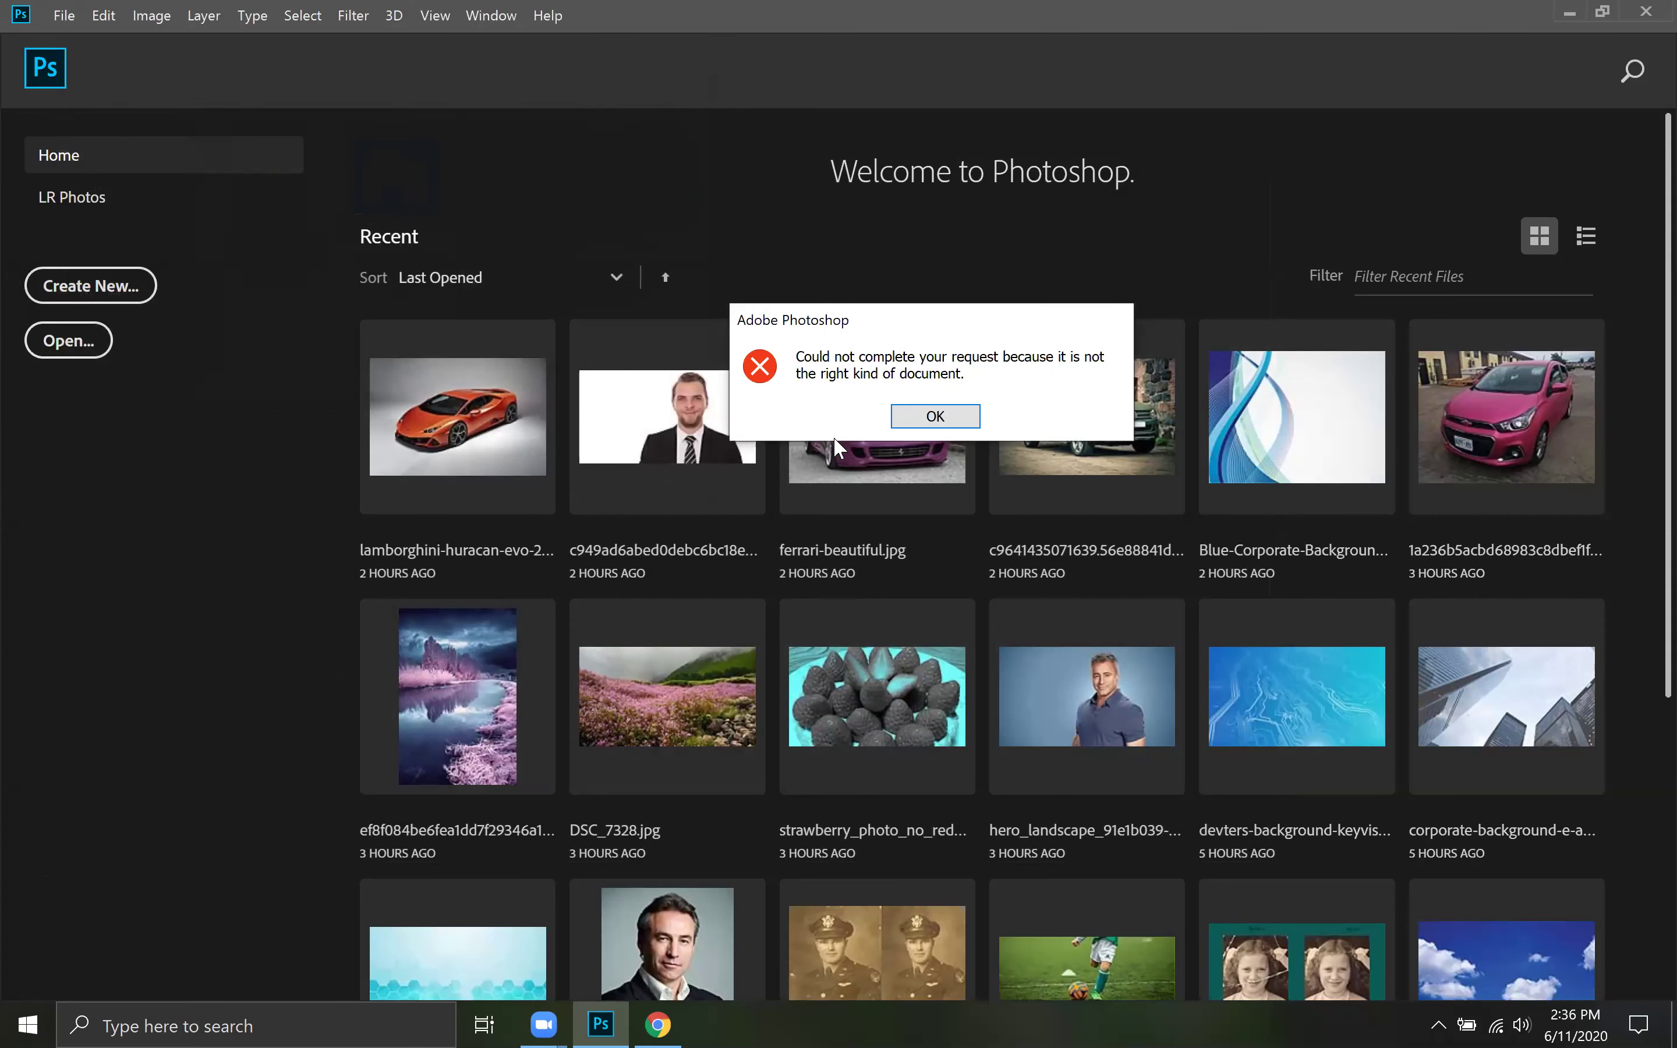
{"action": "key", "text": "Return"}
Step: Rename the HOVSTA frame file on the Desktop so that its WEBP extension becomes .jpg
{"action": "left_click", "coordinate": [1561, 14]}
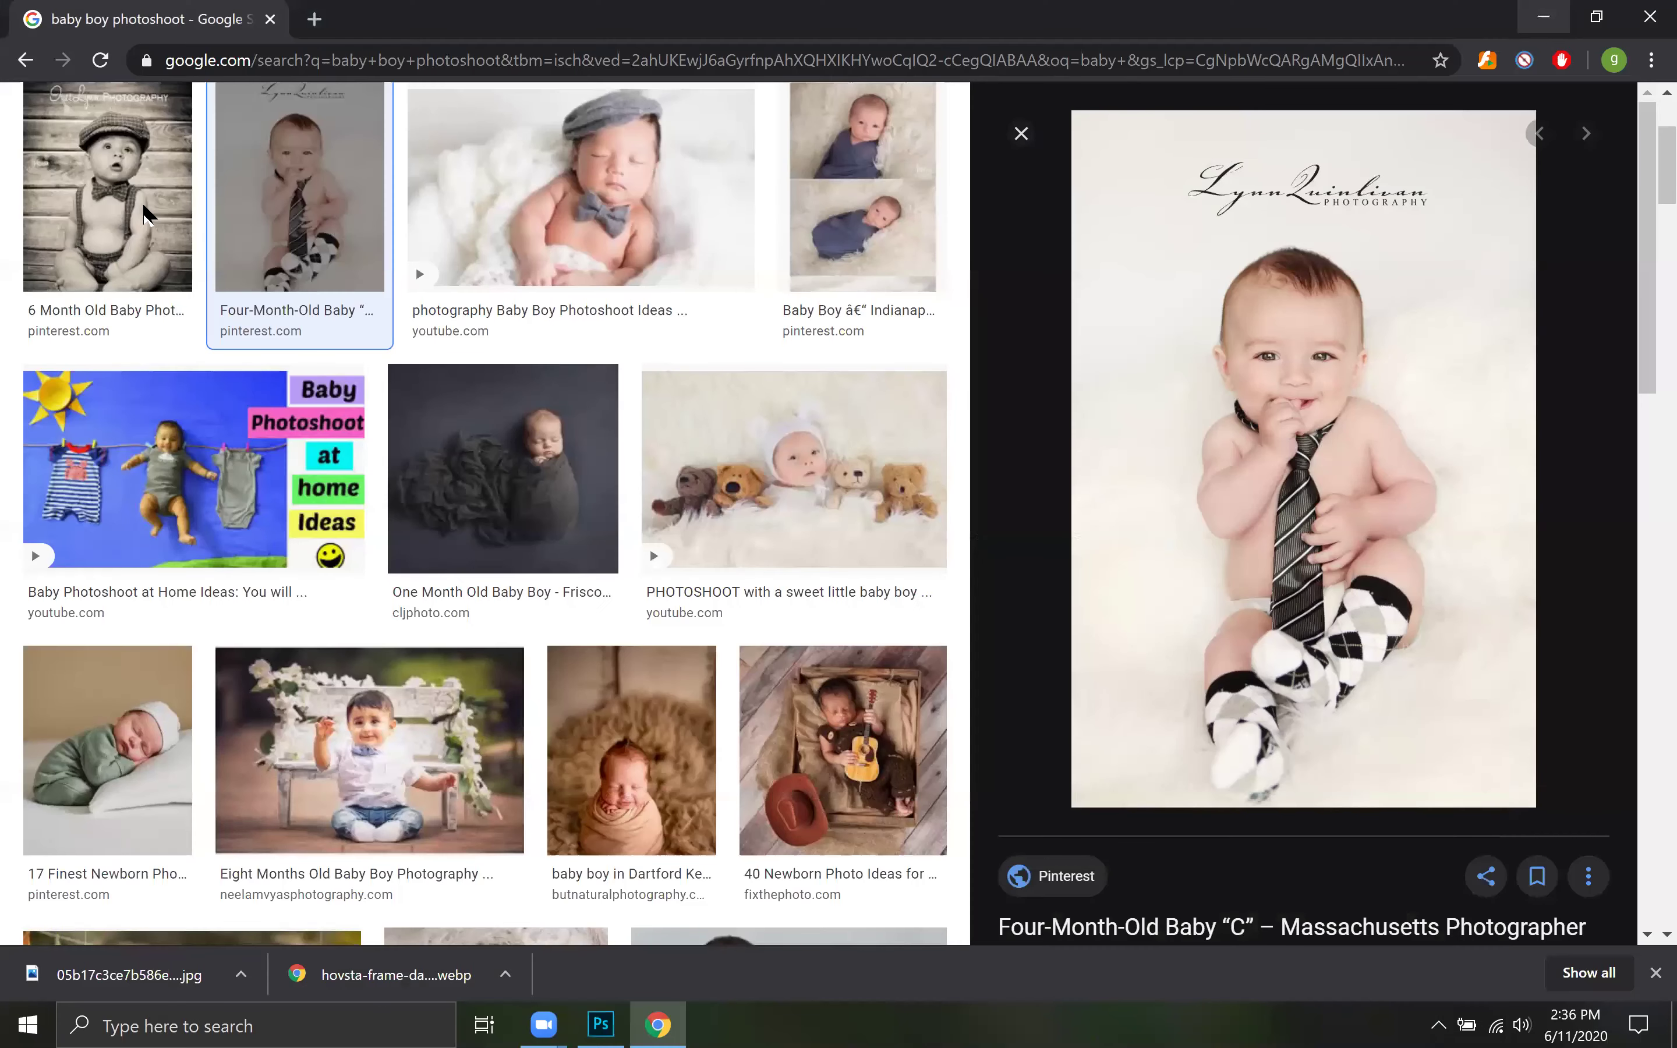
{"action": "key", "text": "super+d"}
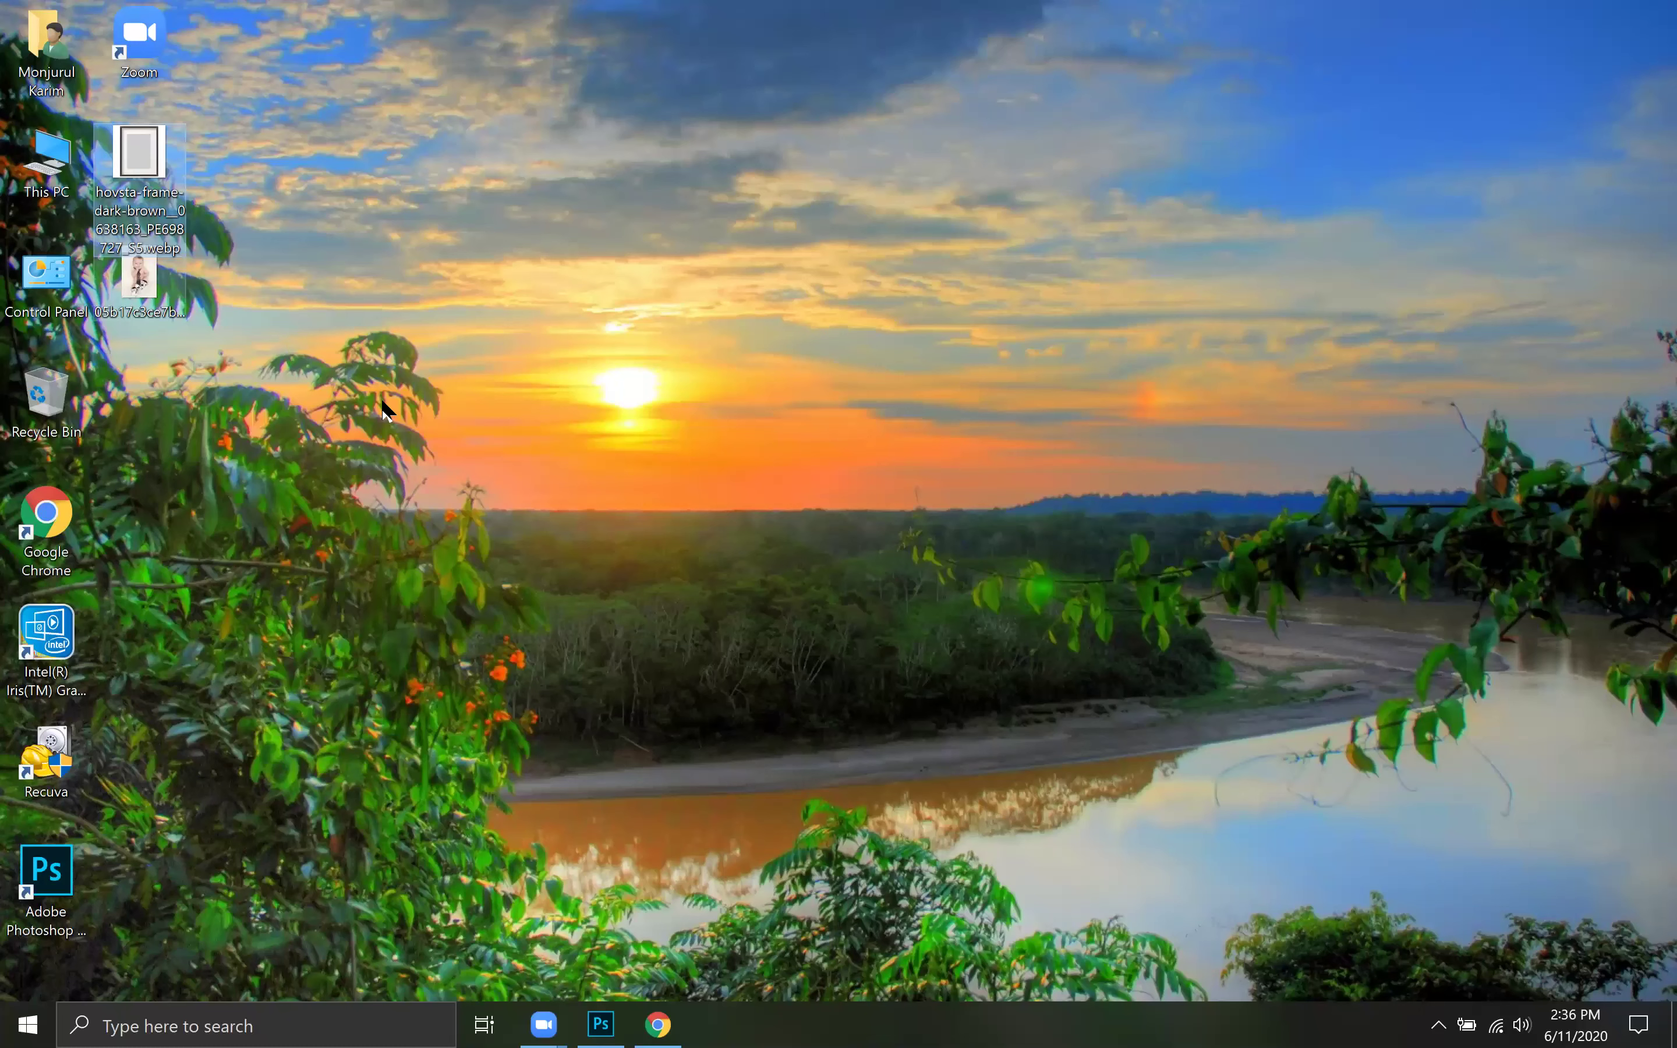
{"action": "key", "text": "F2"}
{"action": "key", "text": "End"}
{"action": "key", "text": "BackSpace"}
{"action": "key", "text": "BackSpace"}
{"action": "key", "text": "BackSpace"}
{"action": "key", "text": "BackSpace"}
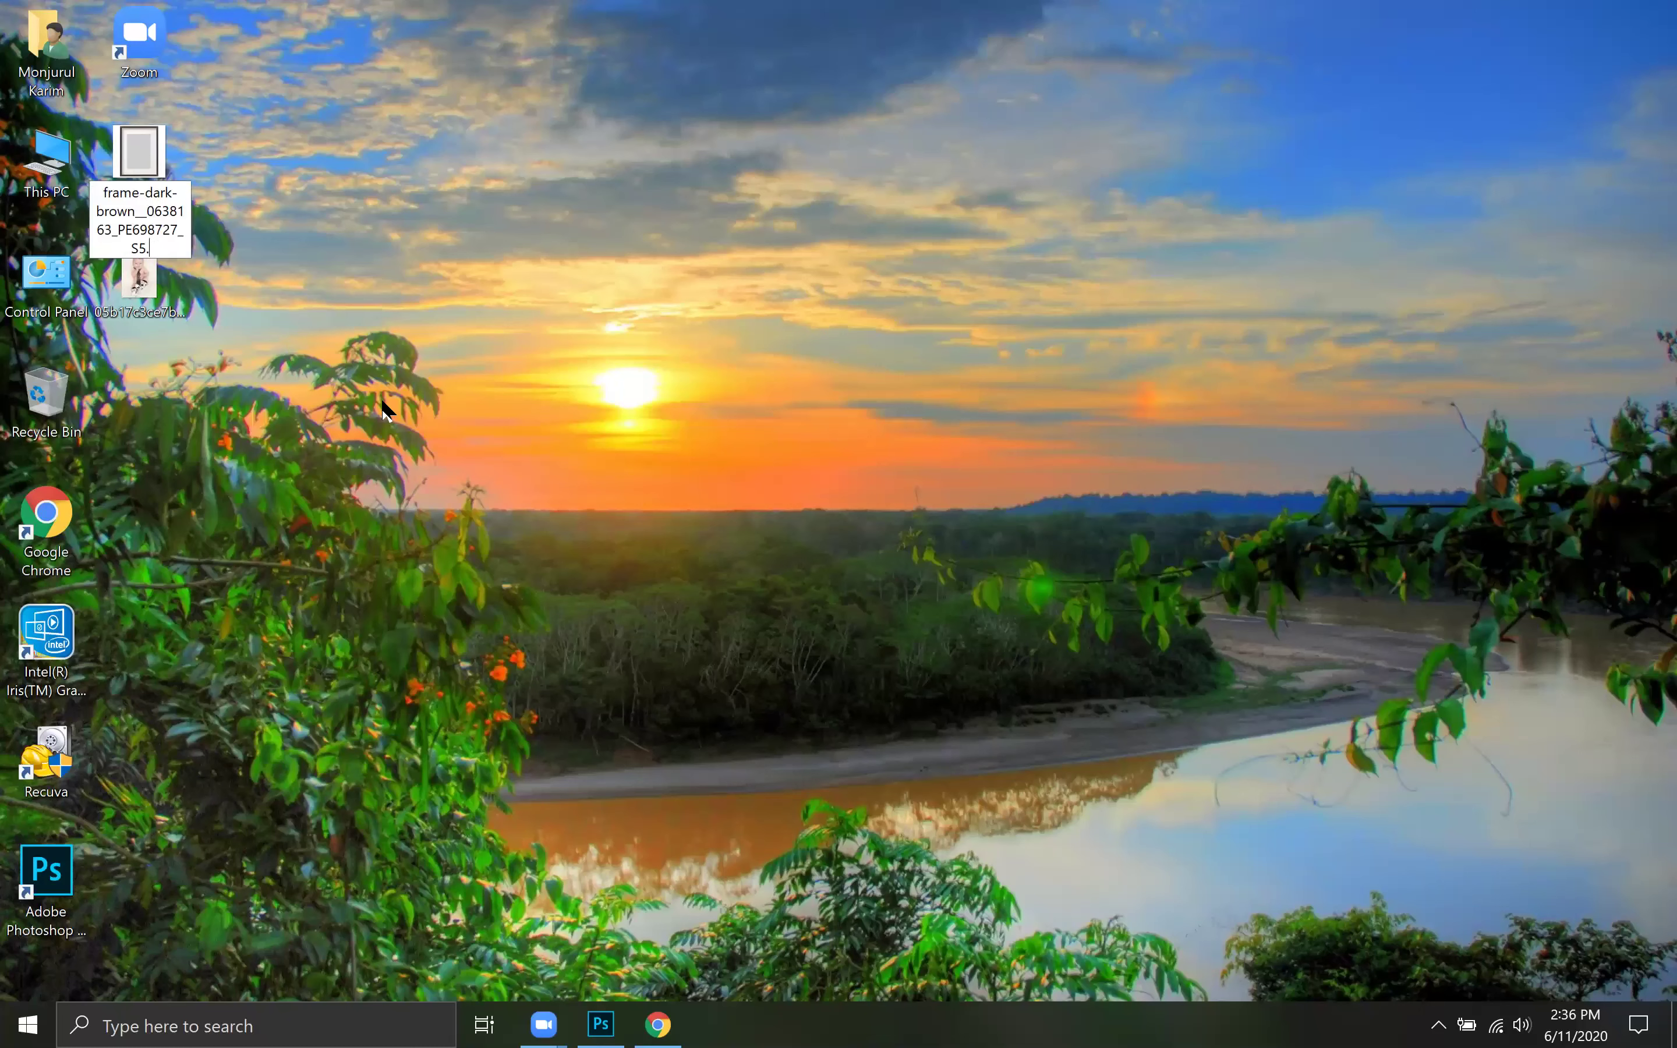
{"action": "type", "text": "j"}
{"action": "left_click", "coordinate": [196, 250]}
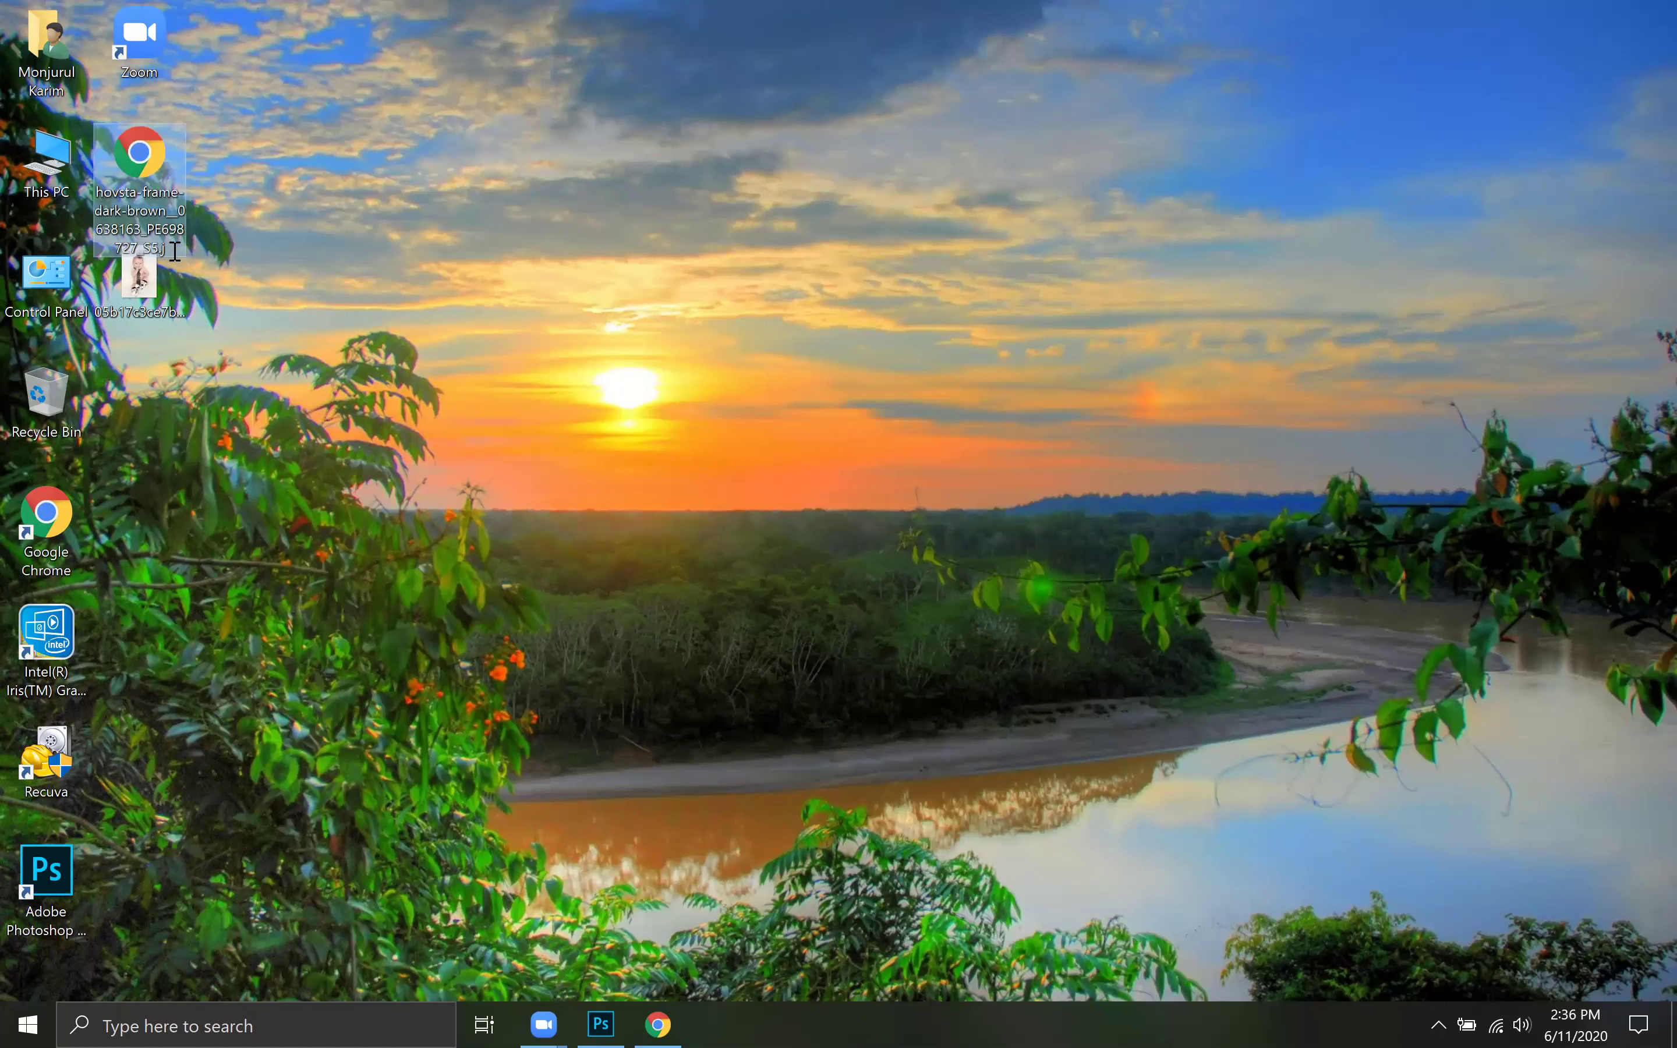
{"action": "key", "text": "F2"}
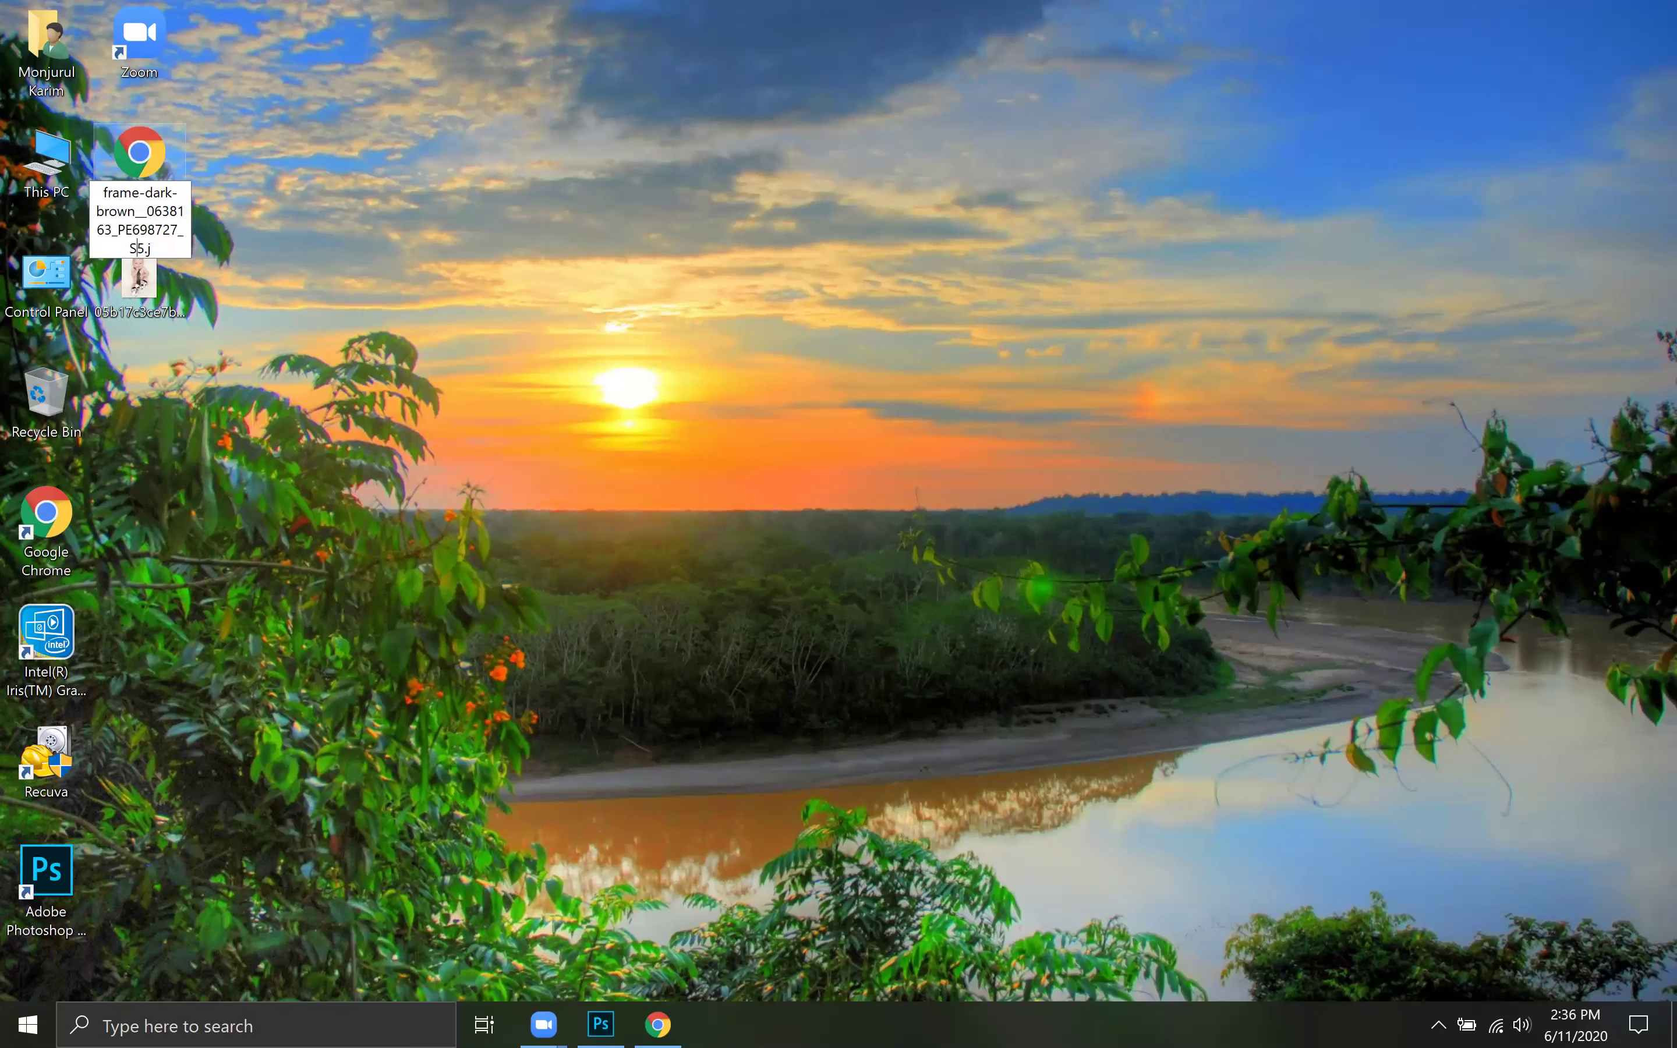
{"action": "type", "text": "pg"}
{"action": "left_click", "coordinate": [193, 248]}
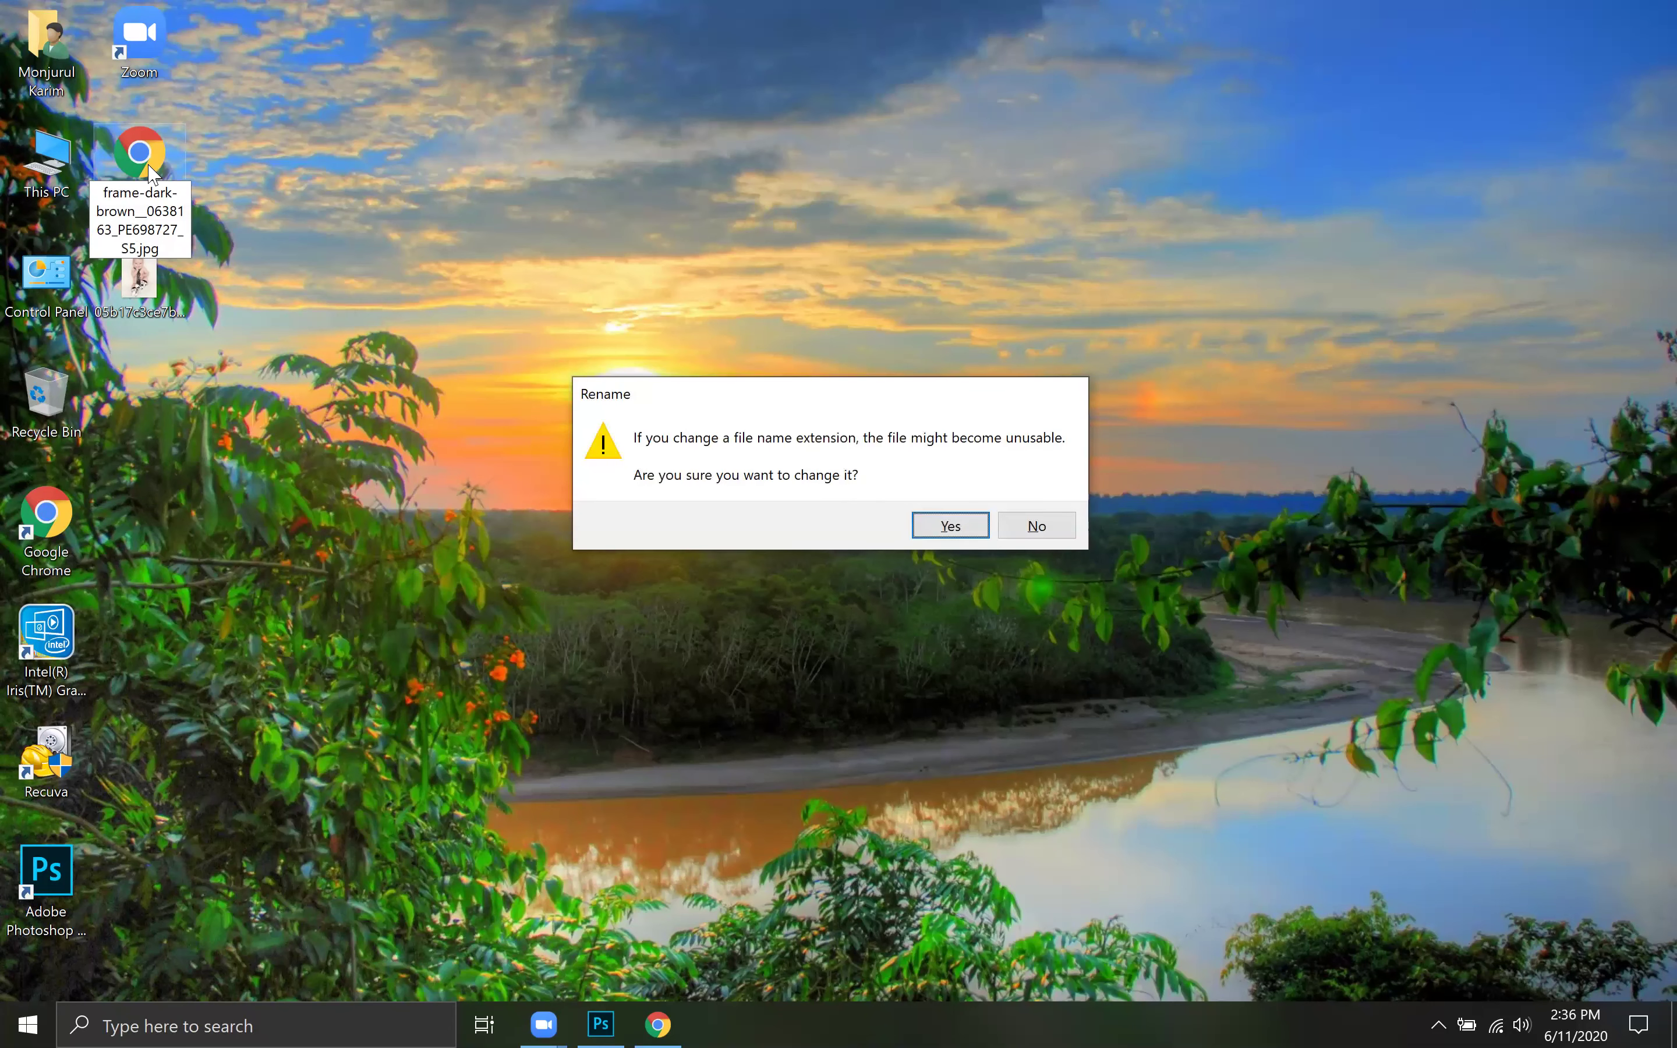
{"action": "key", "text": "Return"}
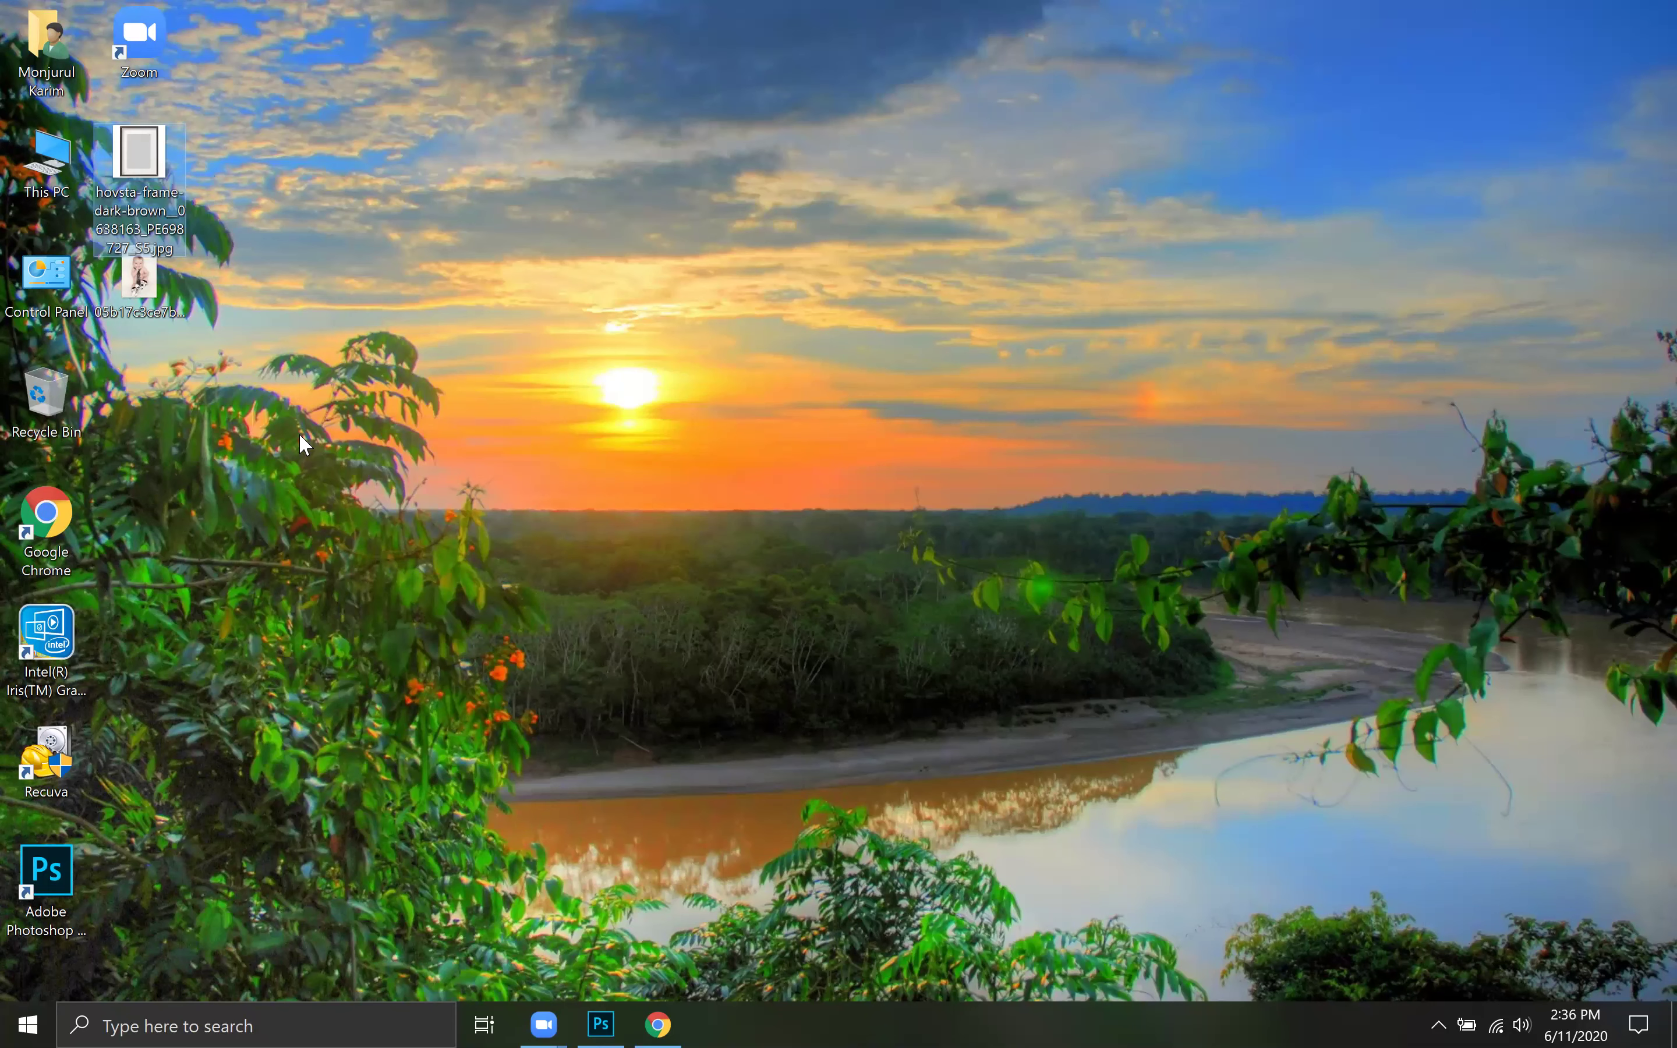
Step: Try to open the renamed HOVSTA frame JPG with Adobe Photoshop CC 2019 from the Desktop
{"action": "key", "text": "shift+F10"}
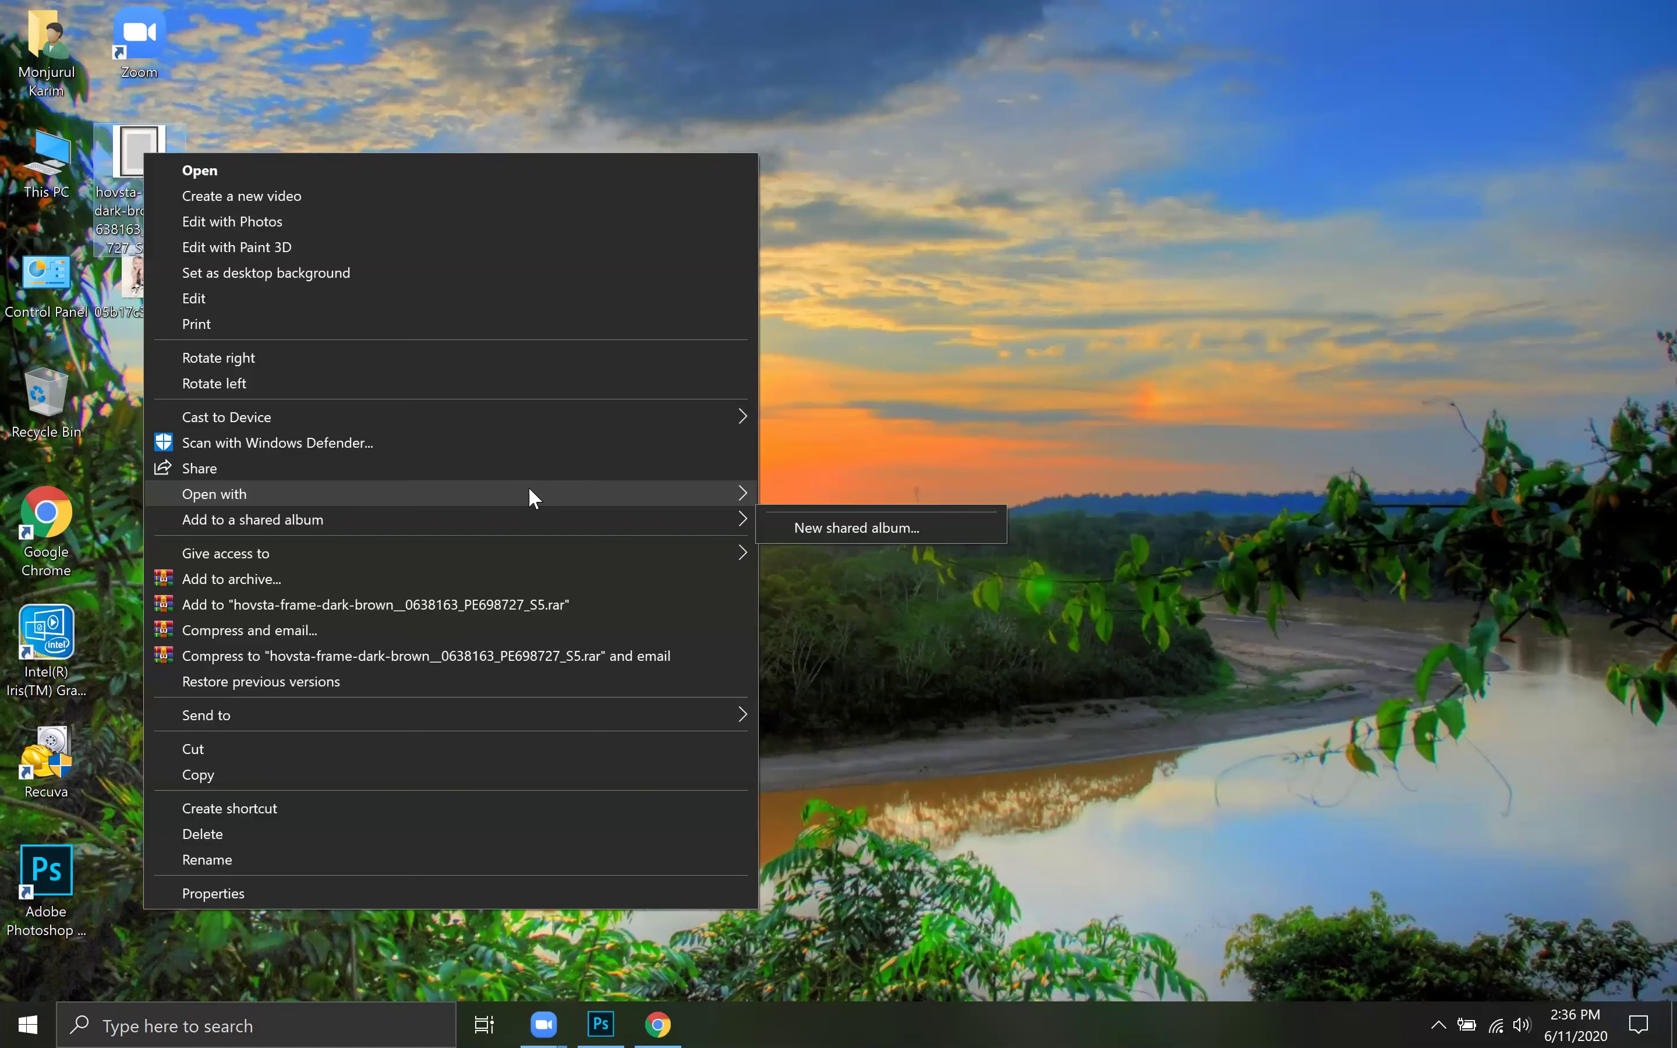
{"action": "mouse_move", "coordinate": [737, 493]}
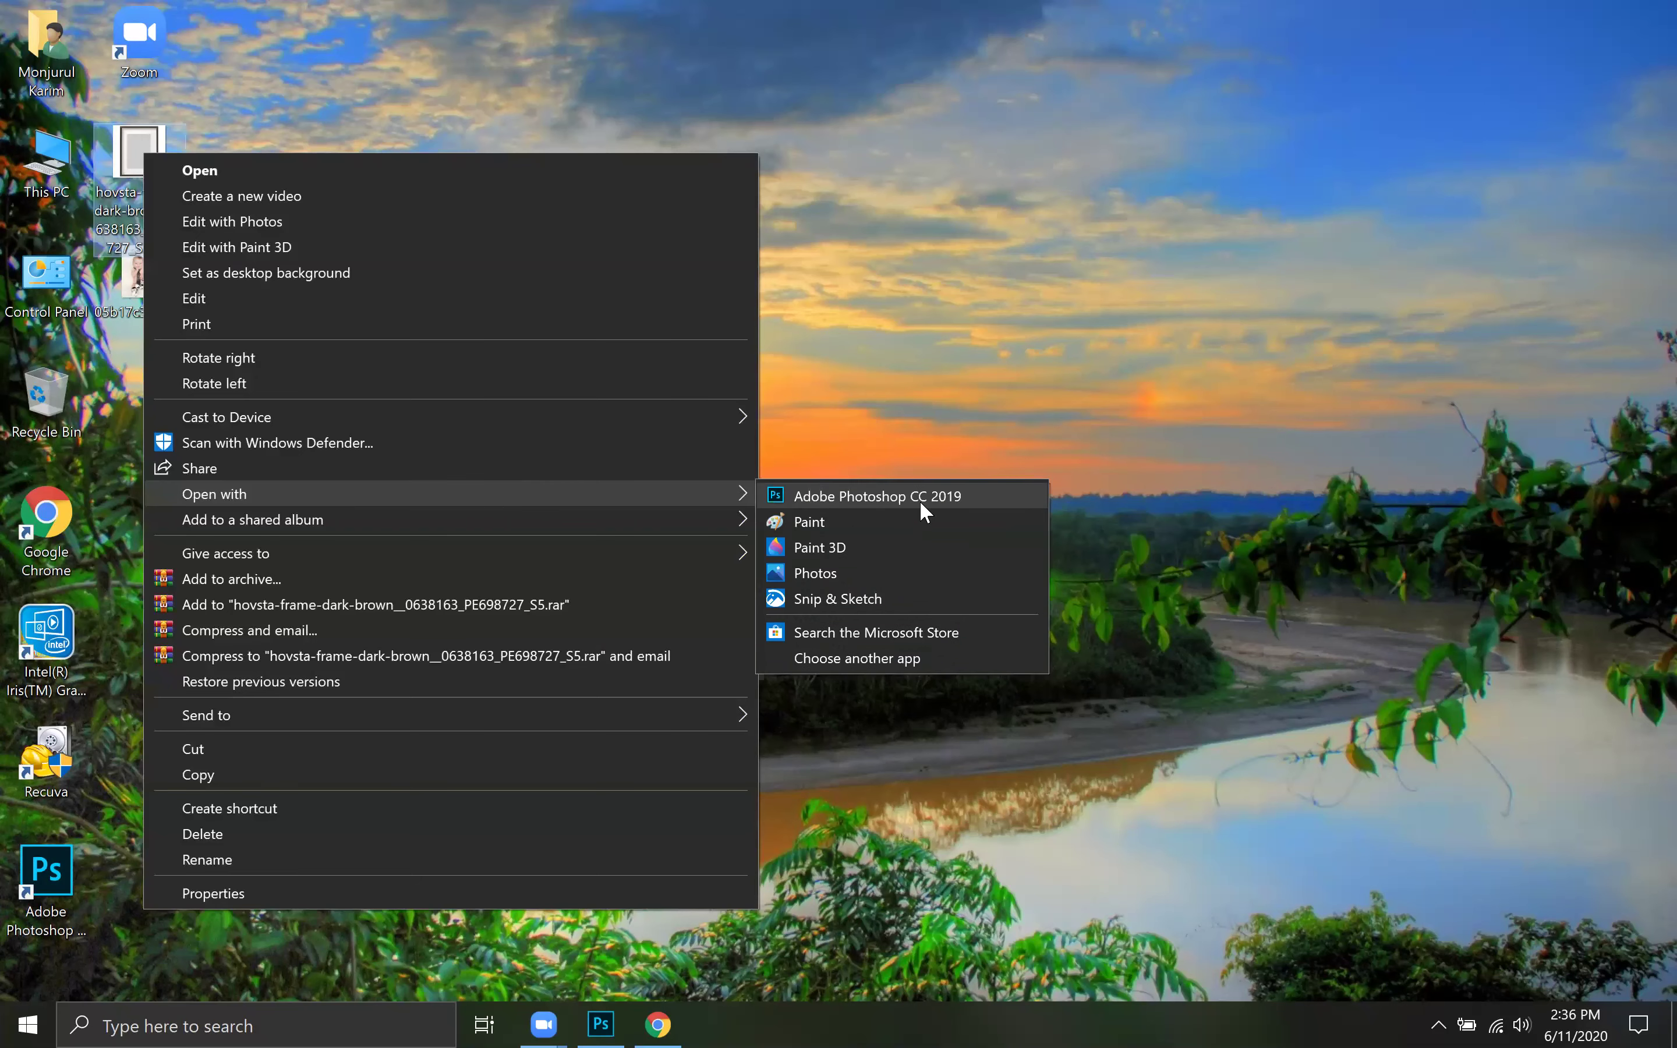
{"action": "left_click", "coordinate": [919, 499]}
{"action": "left_click", "coordinate": [950, 418]}
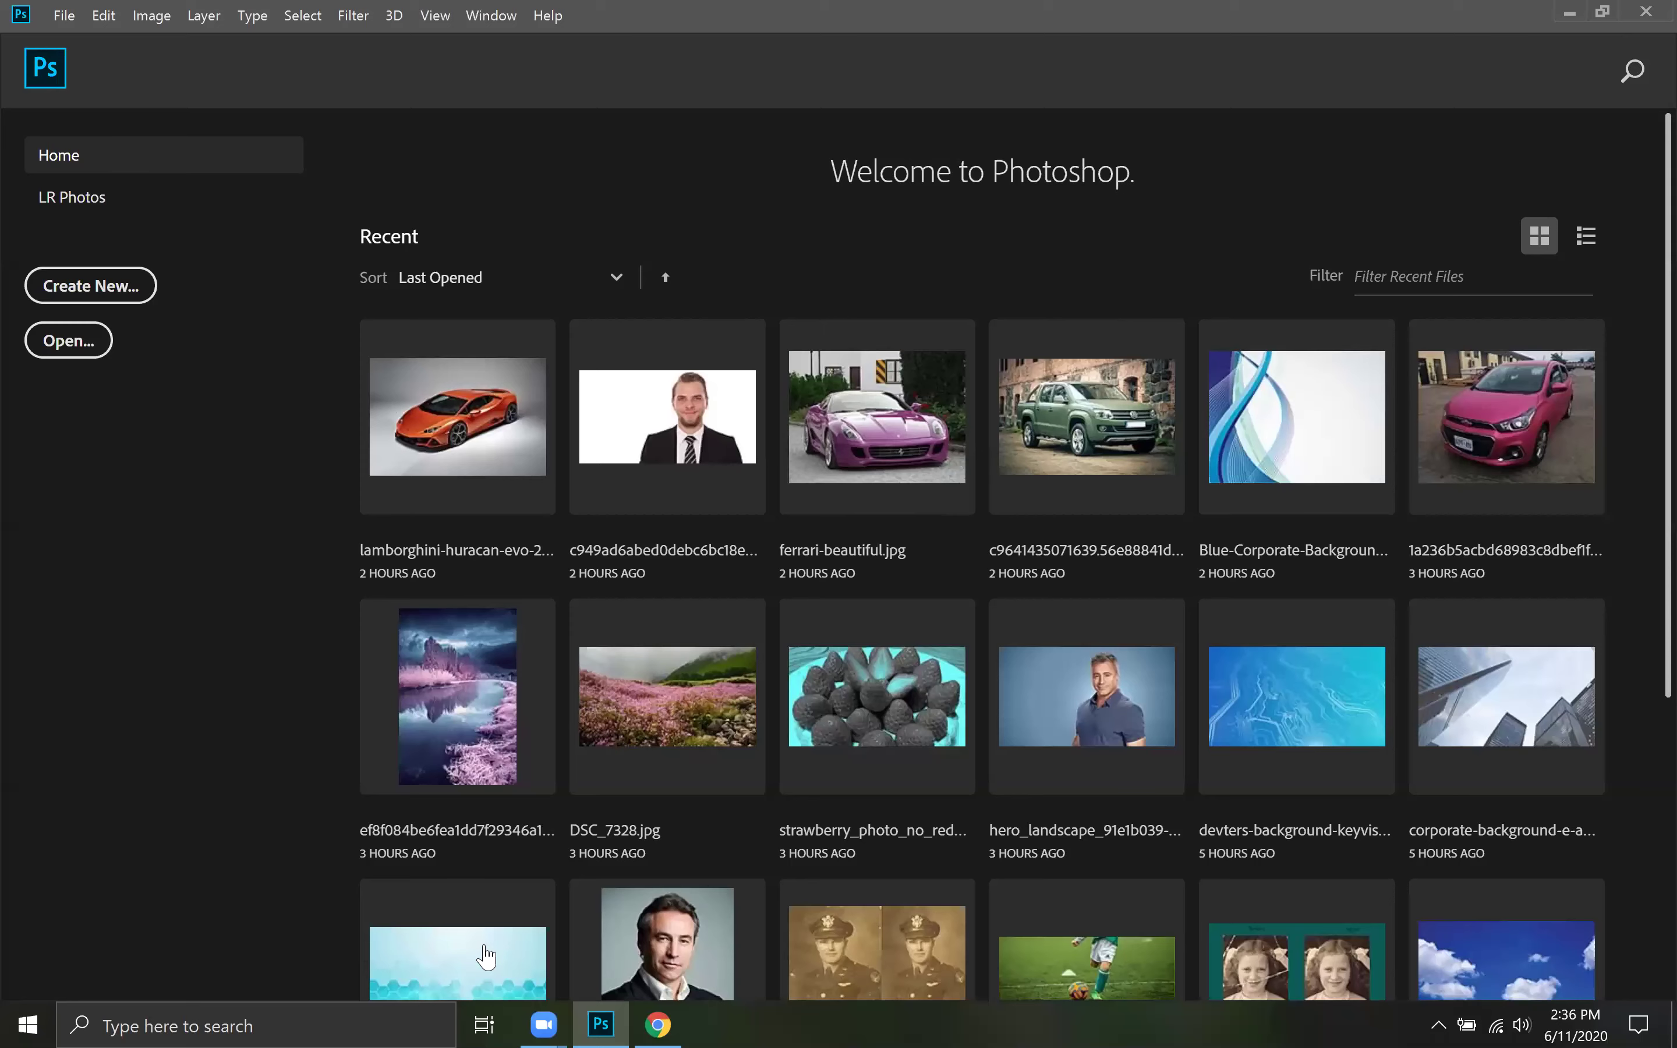
Step: Switch to Chrome, search images for "photo frame" and save the ornate Brown Background Frame from favpng.com to the Desktop as a JPEG image
{"action": "key", "text": "alt+Tab"}
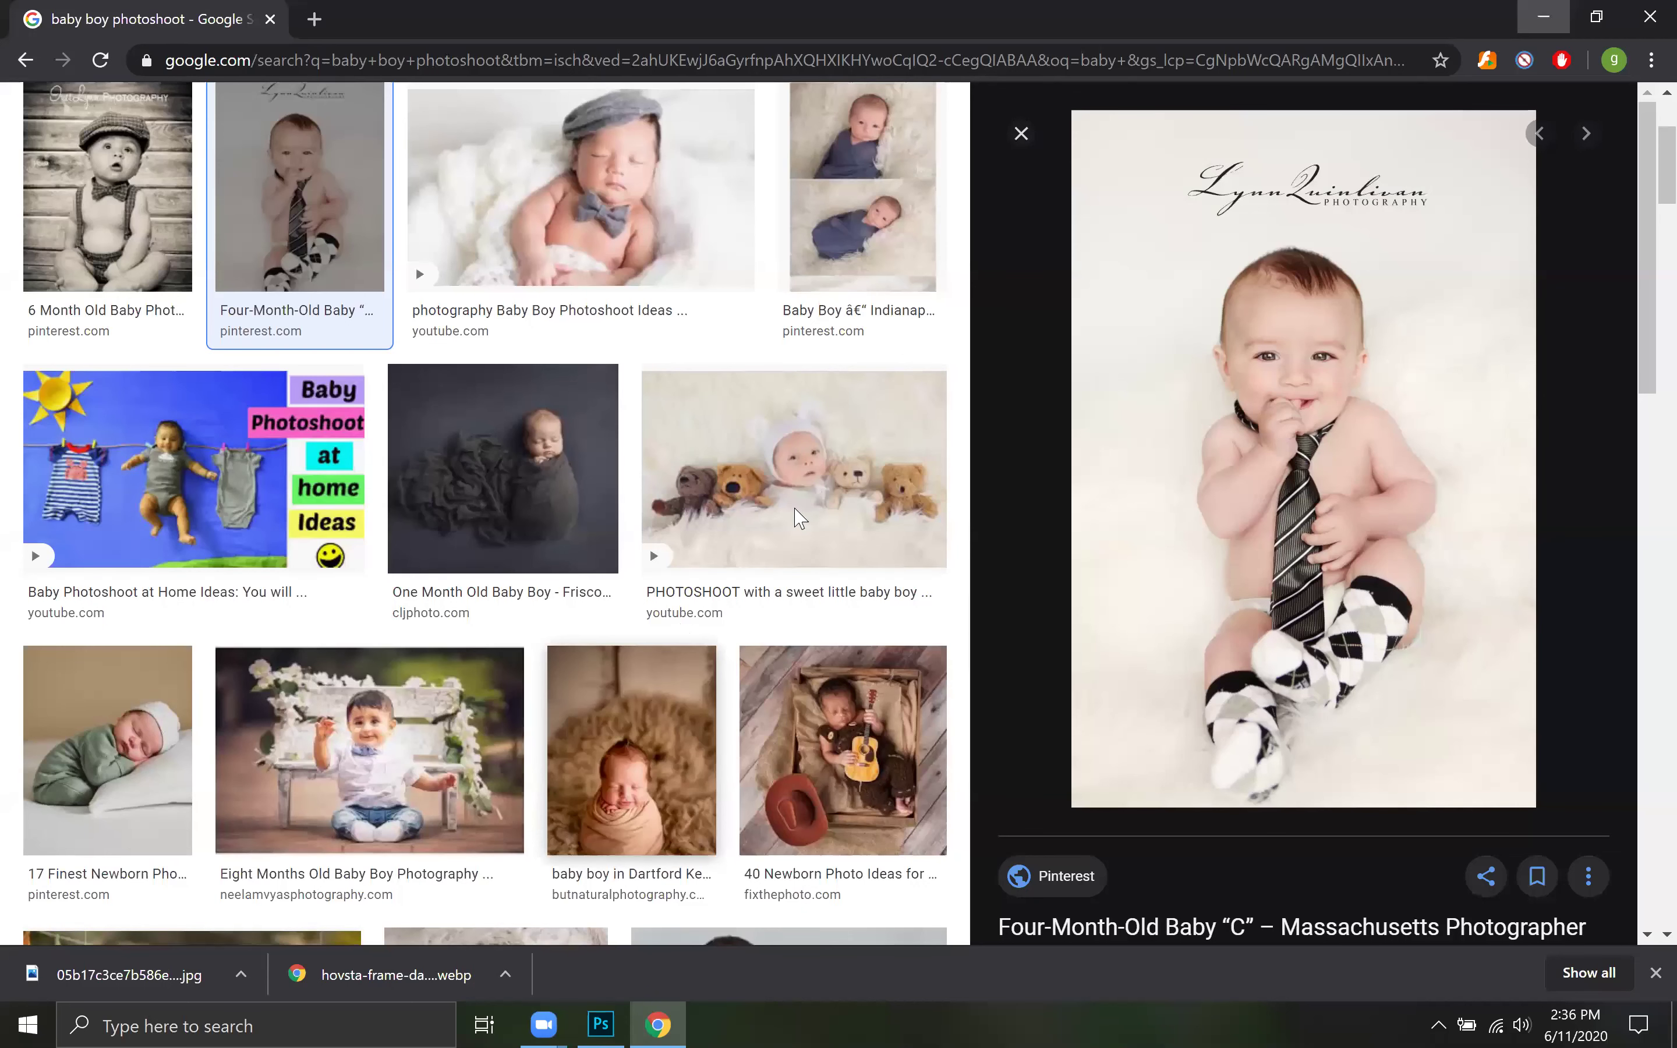
{"action": "scroll", "coordinate": [435, 130], "scroll_direction": "up", "scroll_amount": 4}
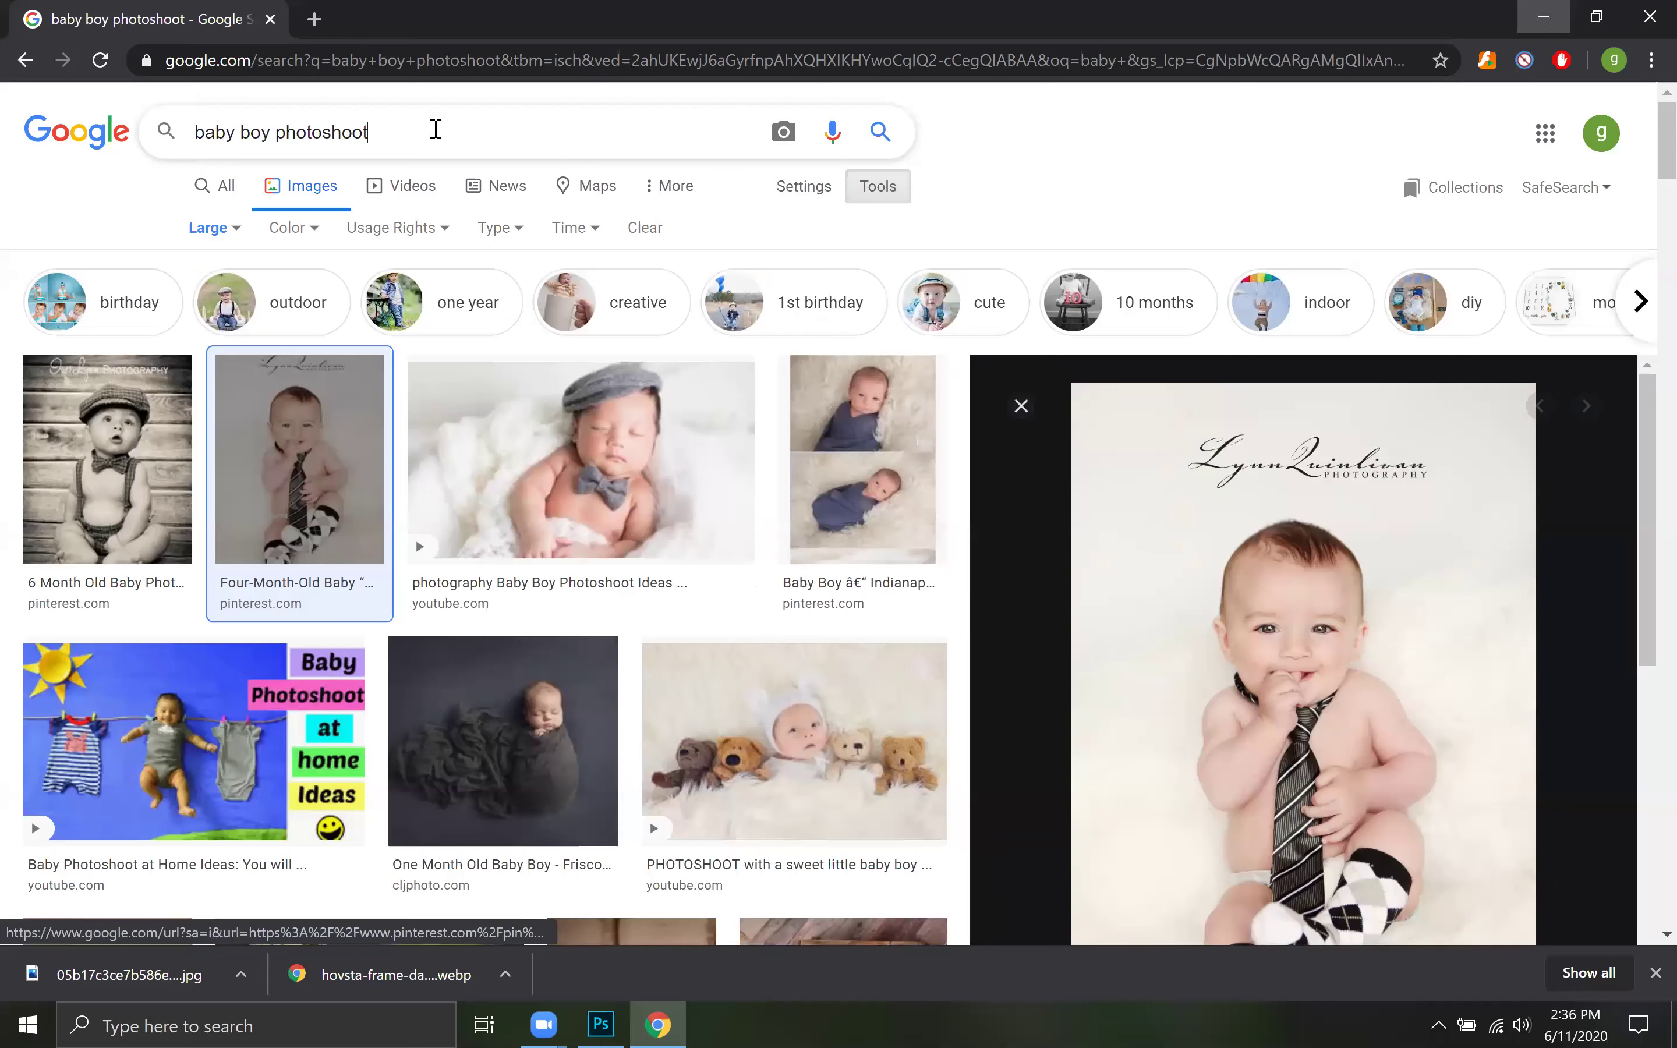
{"action": "key", "text": "ctrl+a"}
{"action": "type", "text": "photo"}
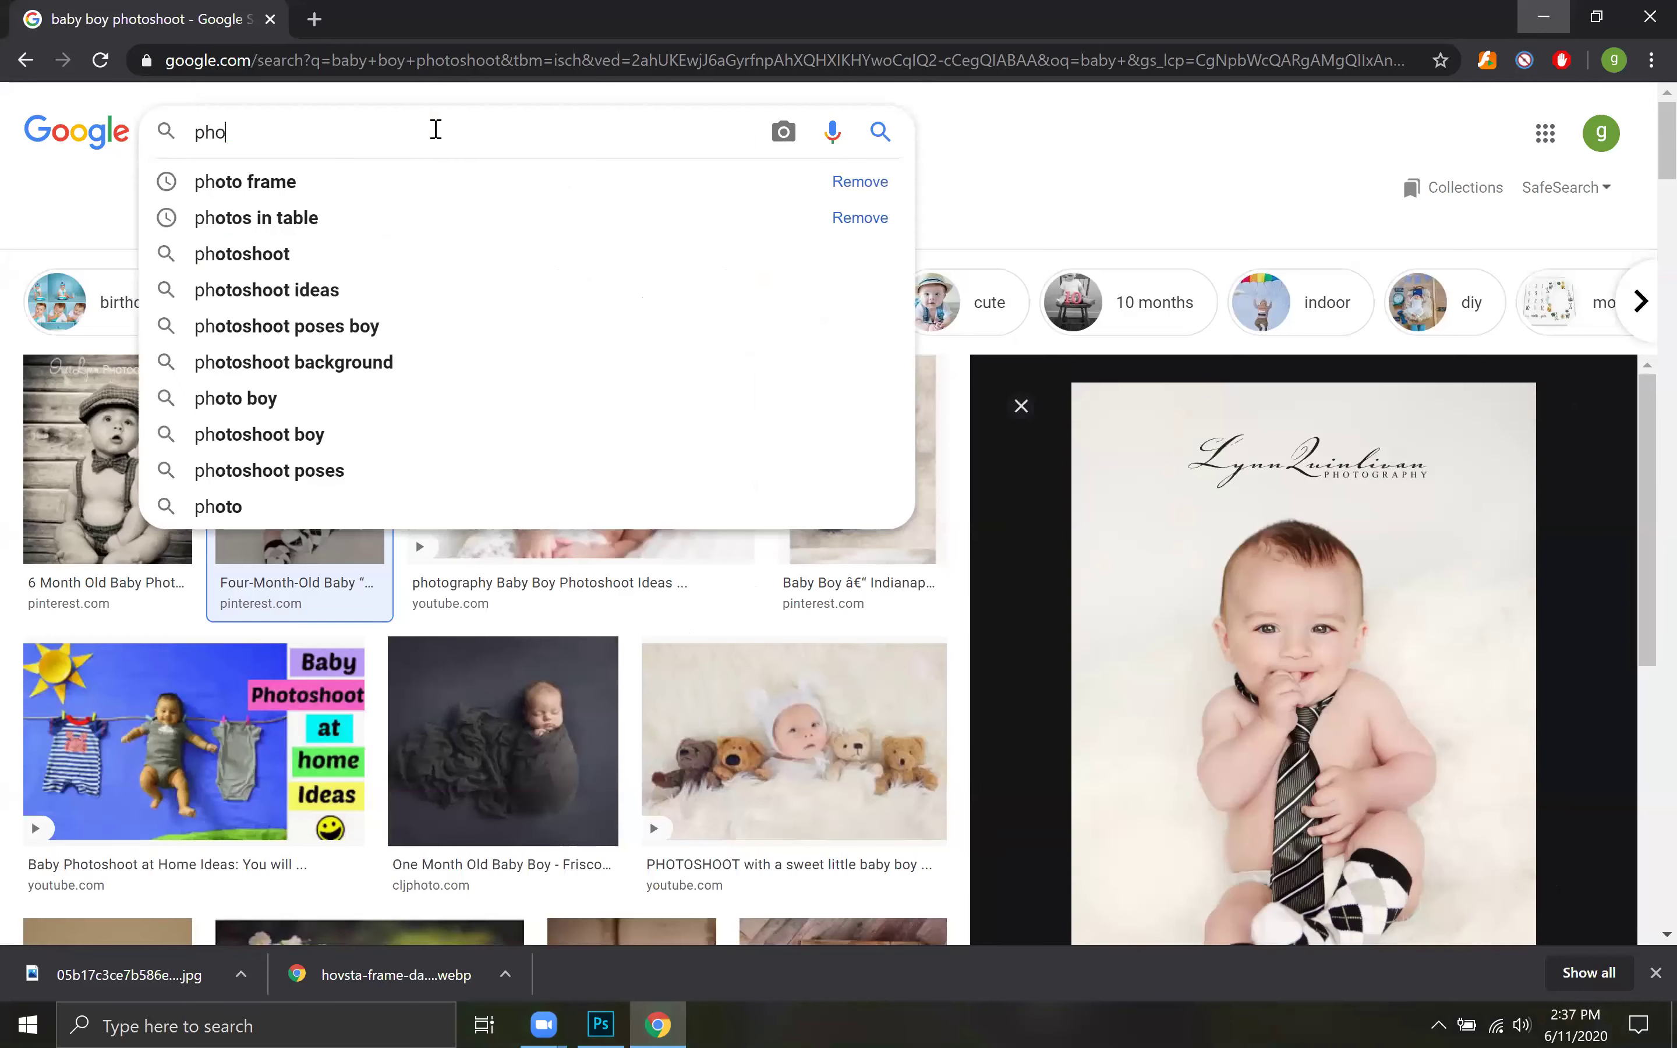
{"action": "left_click", "coordinate": [261, 185]}
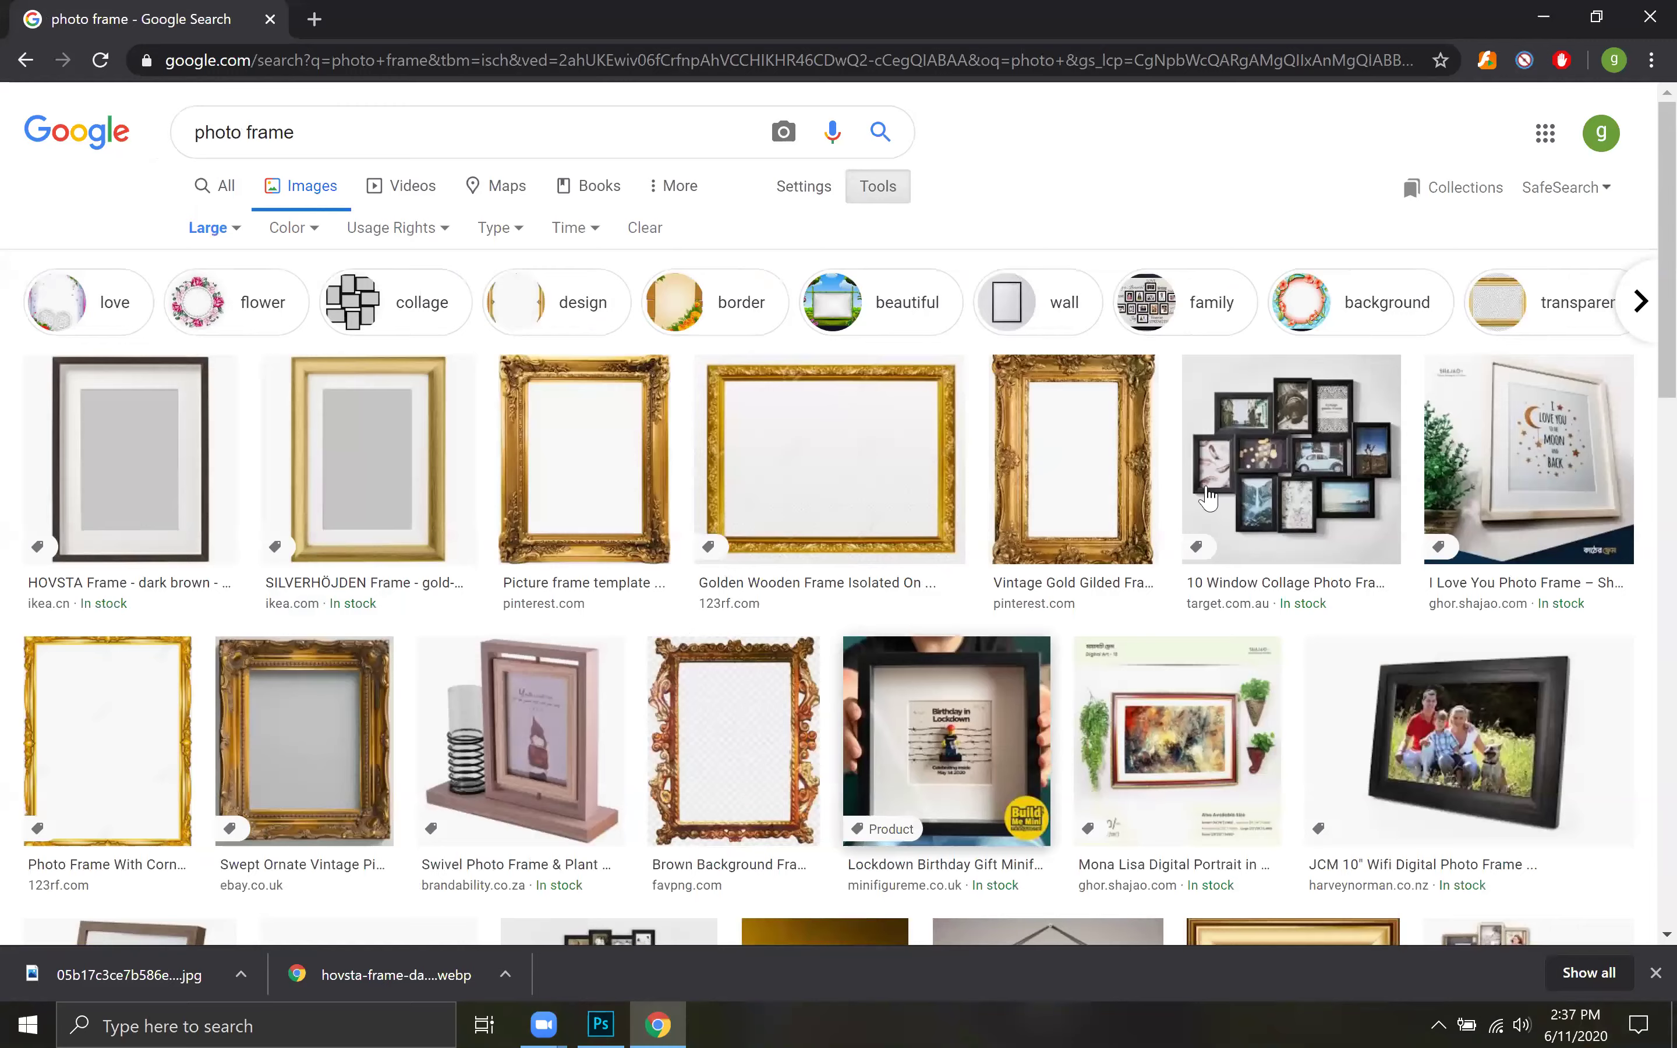
{"action": "left_click", "coordinate": [733, 740]}
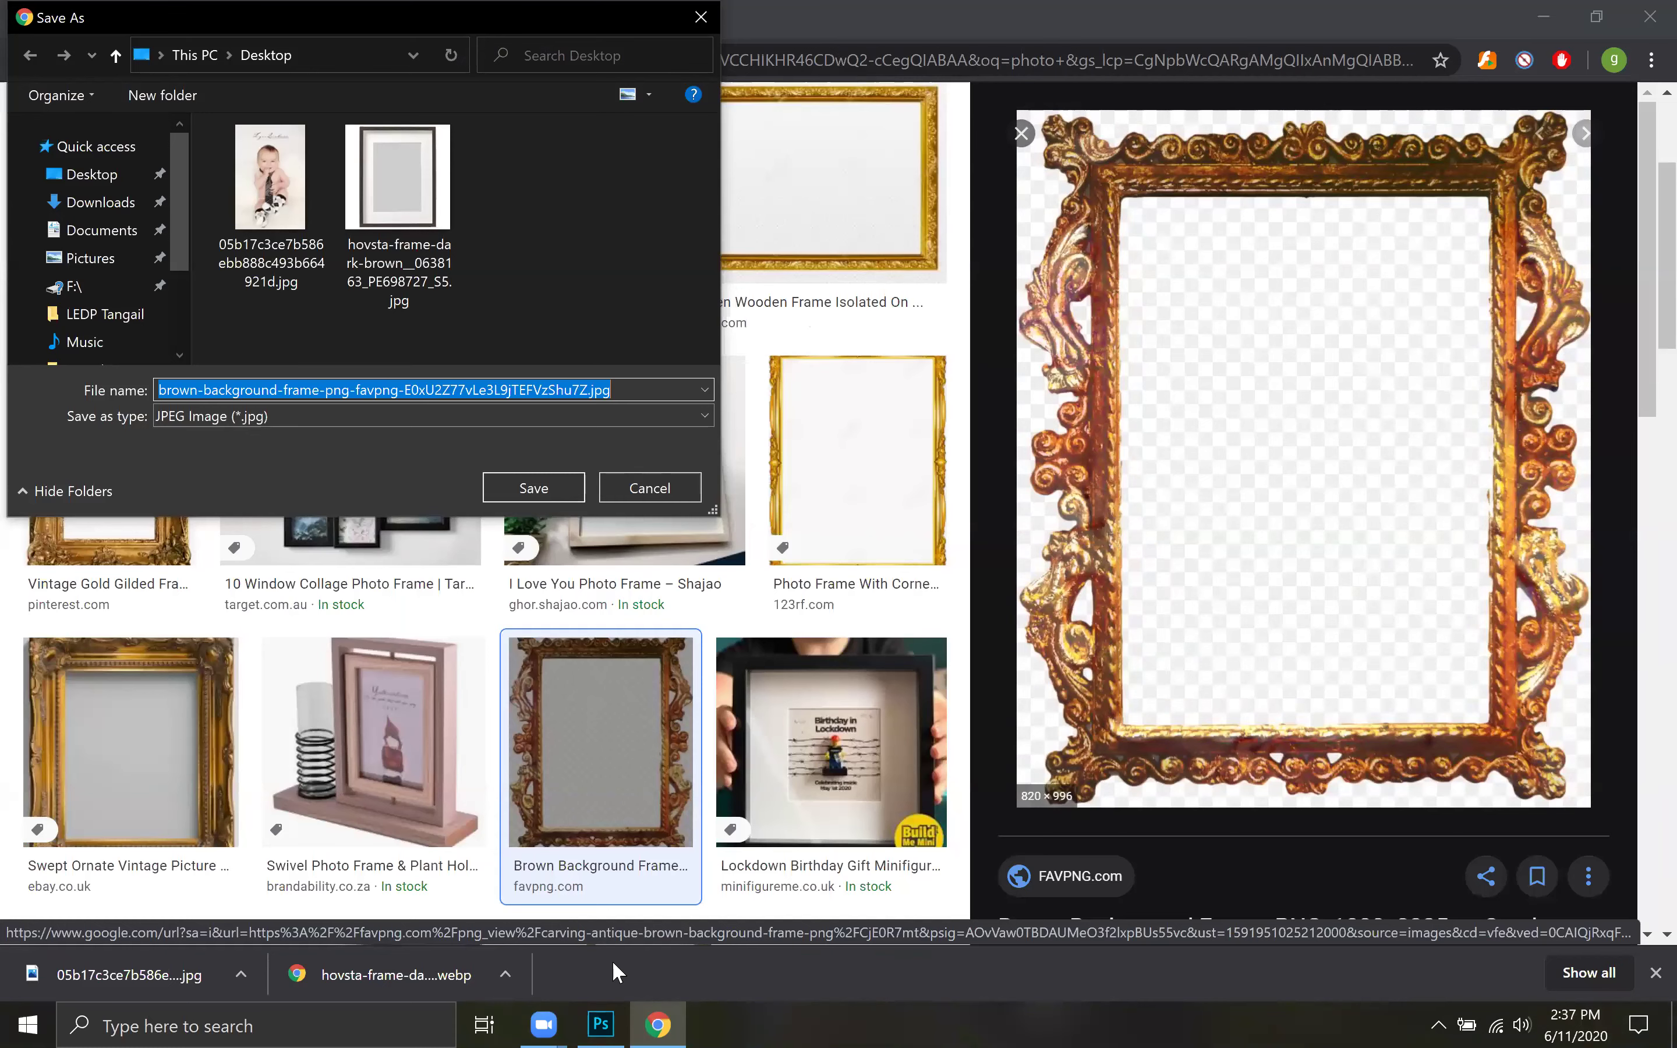
{"action": "key", "text": "Return"}
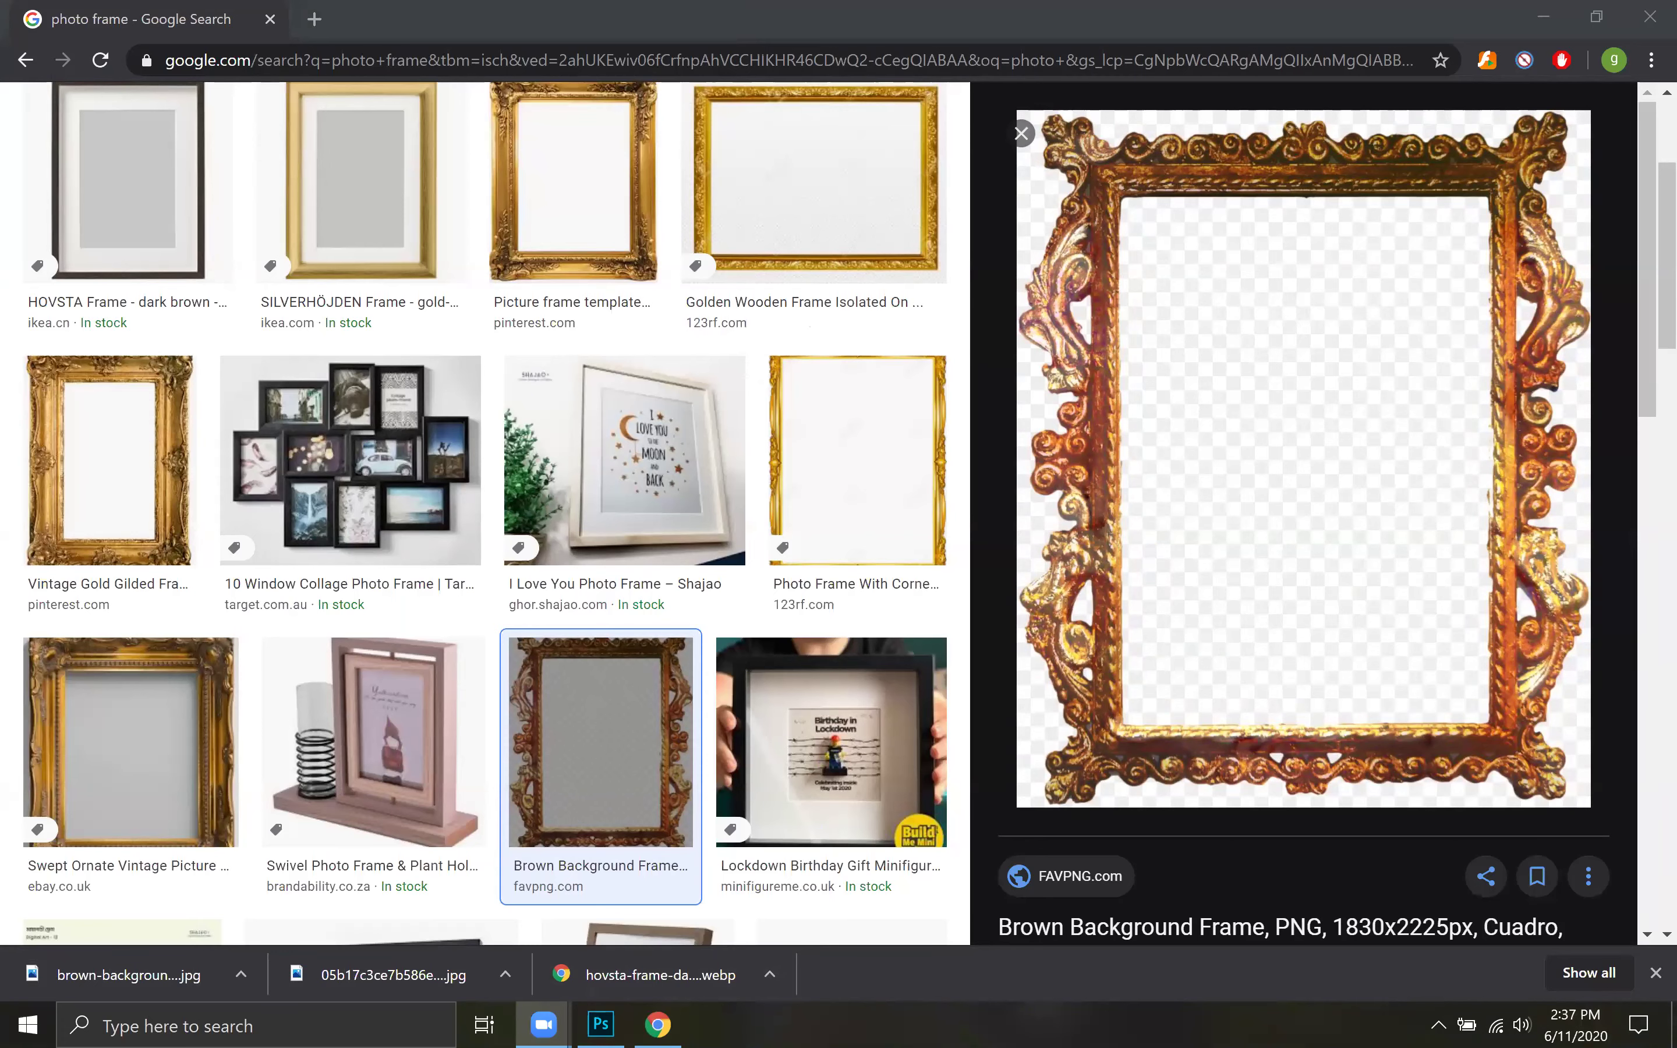
Step: Switch to Photoshop, open the brown-background-frame JPG from the Desktop and unlock its background into a regular layer
{"action": "key", "text": "alt+Tab"}
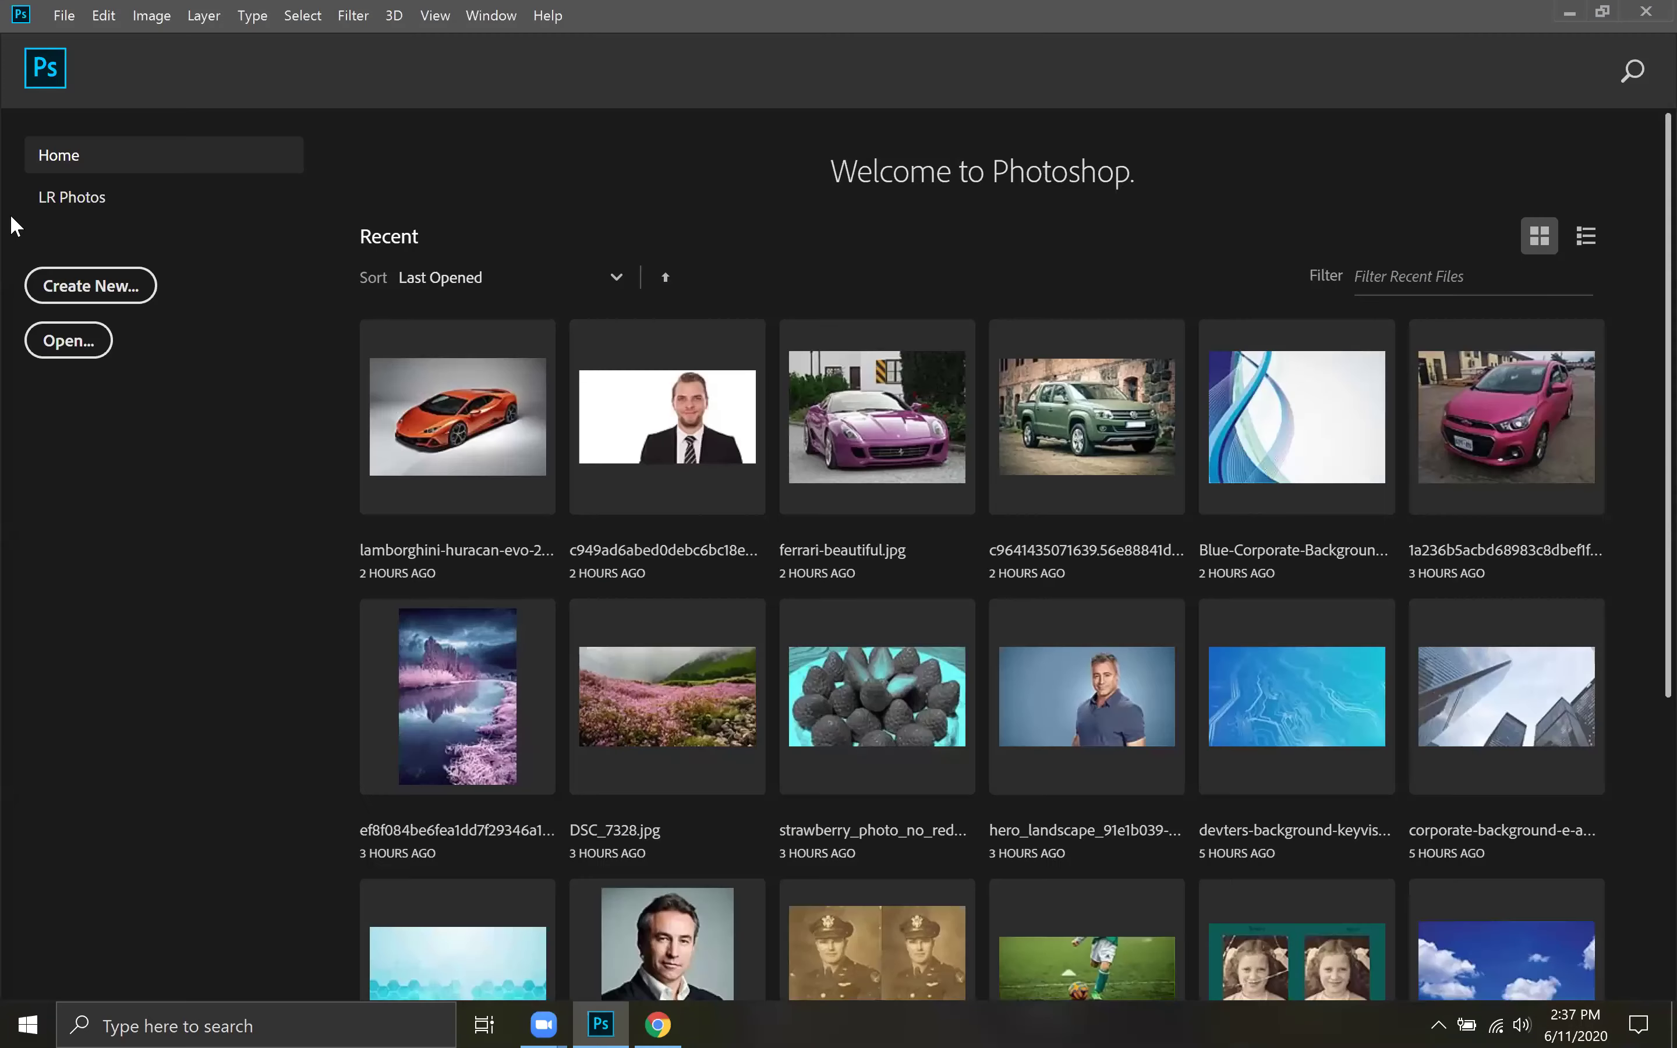
{"action": "left_click", "coordinate": [91, 289]}
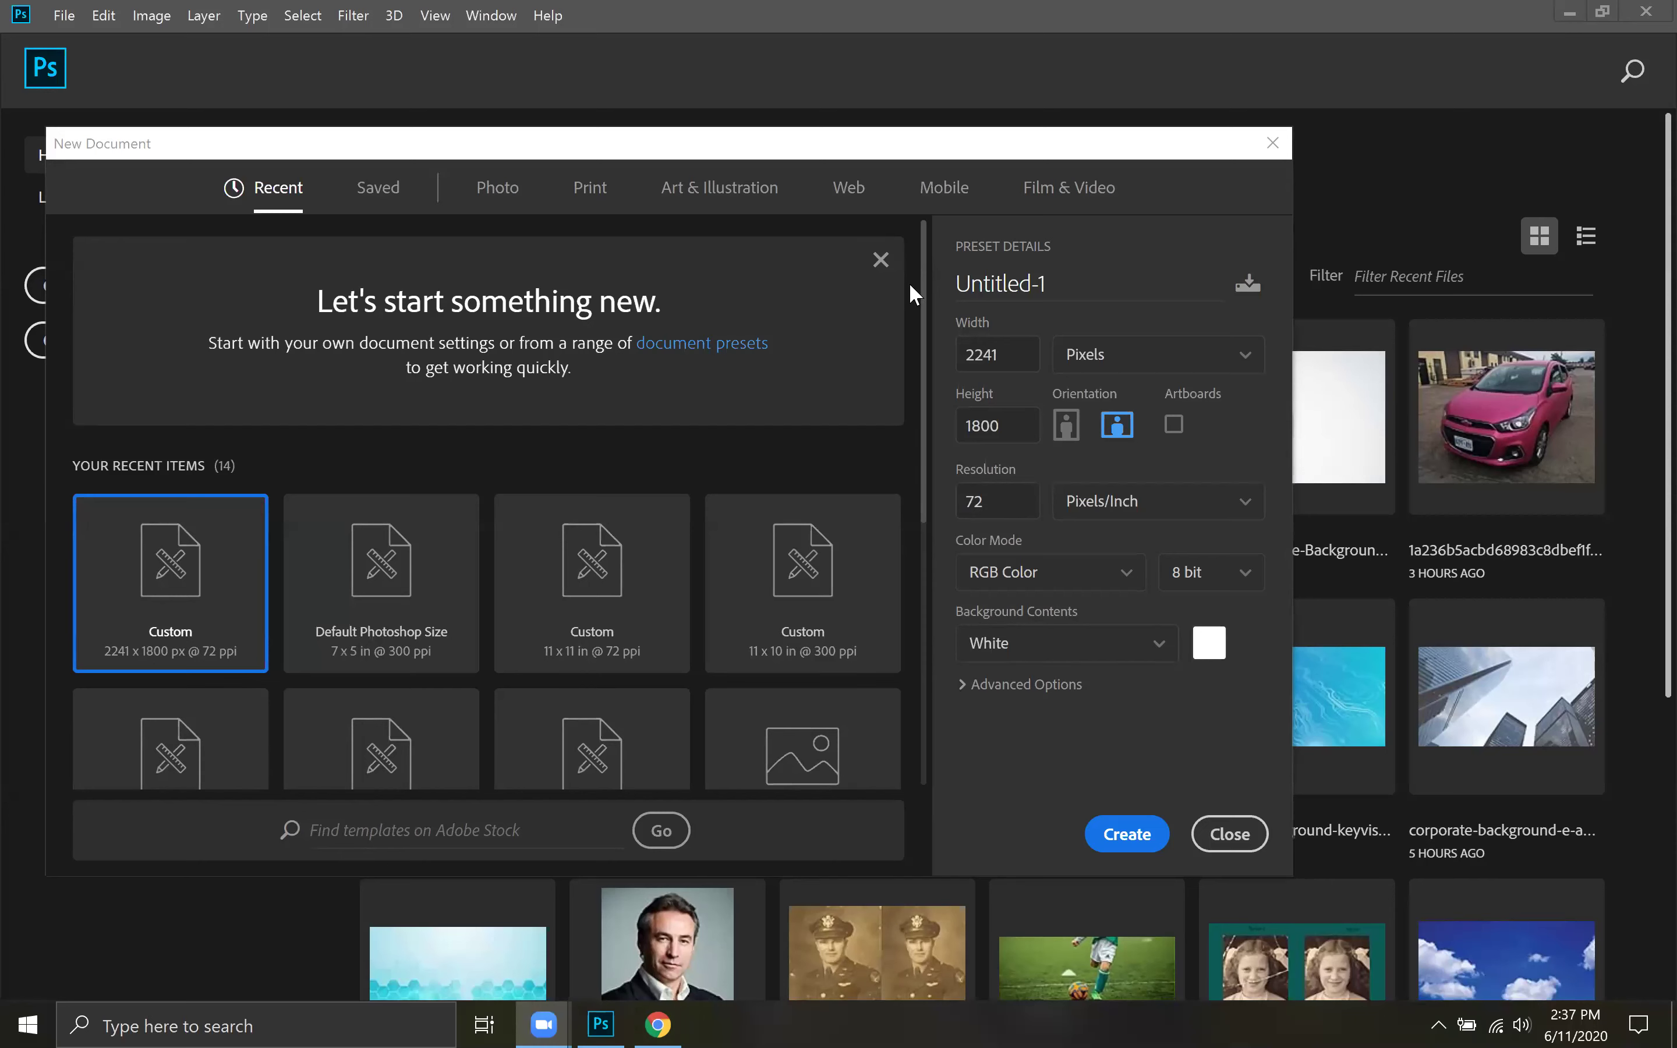
{"action": "left_click", "coordinate": [1241, 834]}
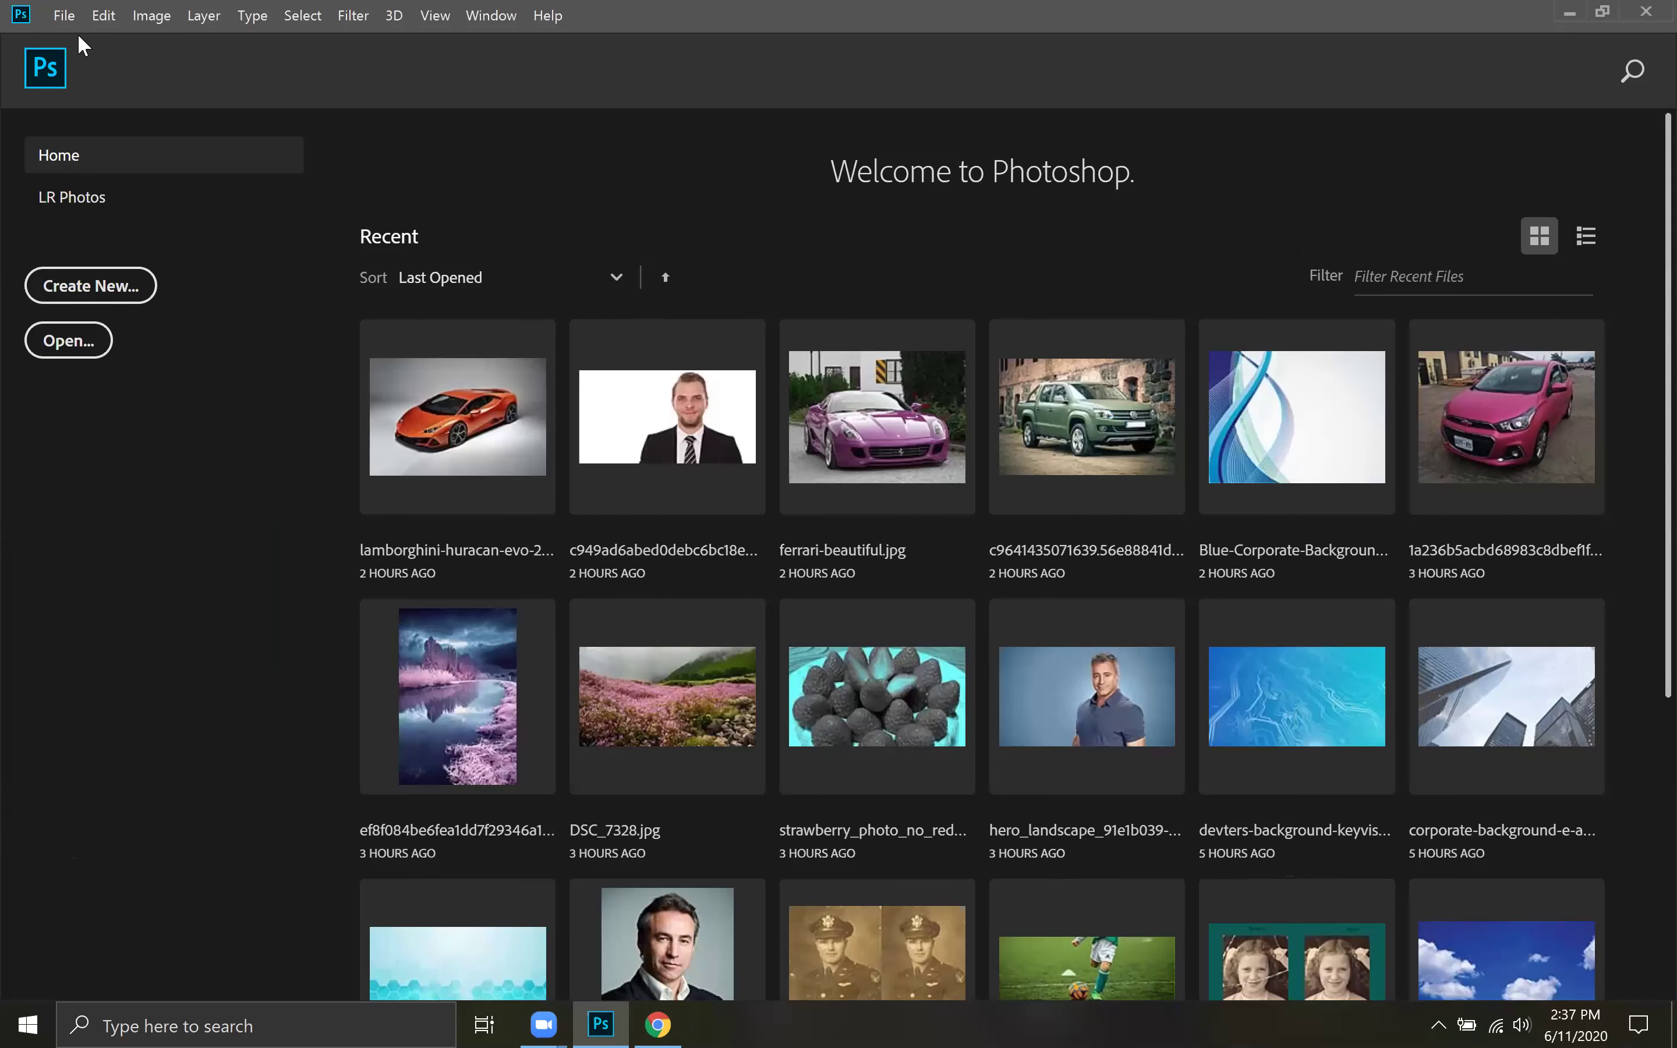
{"action": "left_click", "coordinate": [63, 15]}
{"action": "left_click", "coordinate": [70, 61]}
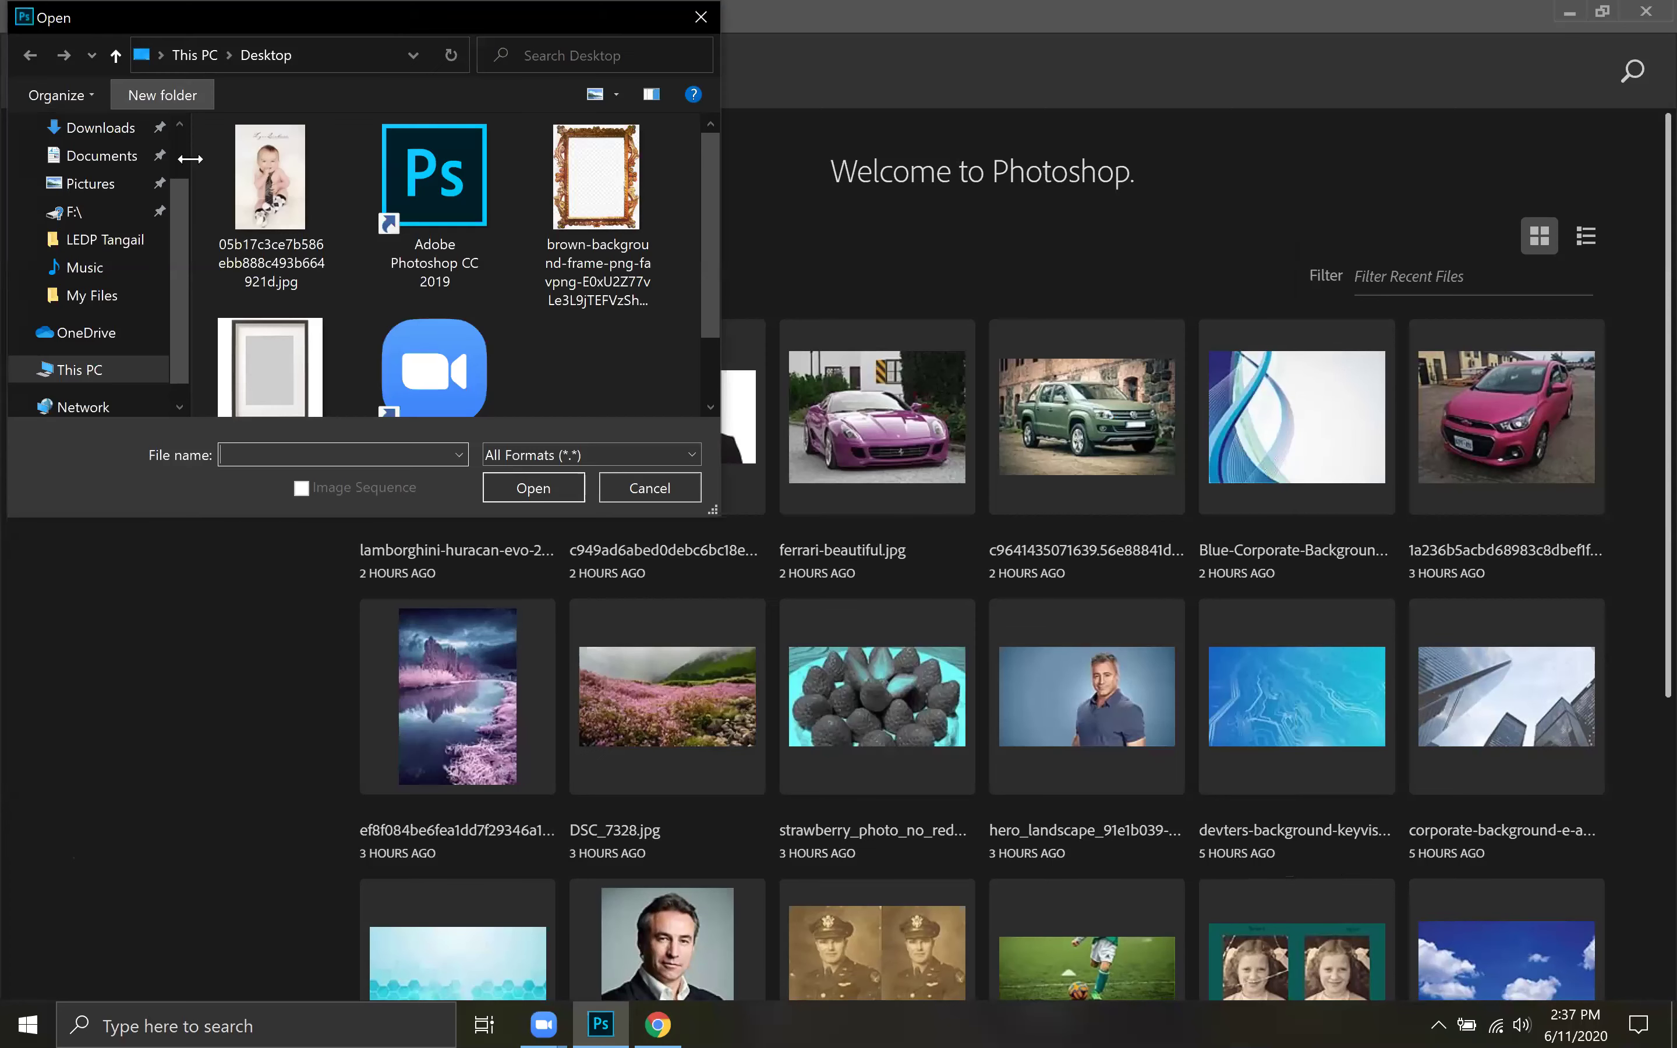
{"action": "left_click", "coordinate": [595, 178]}
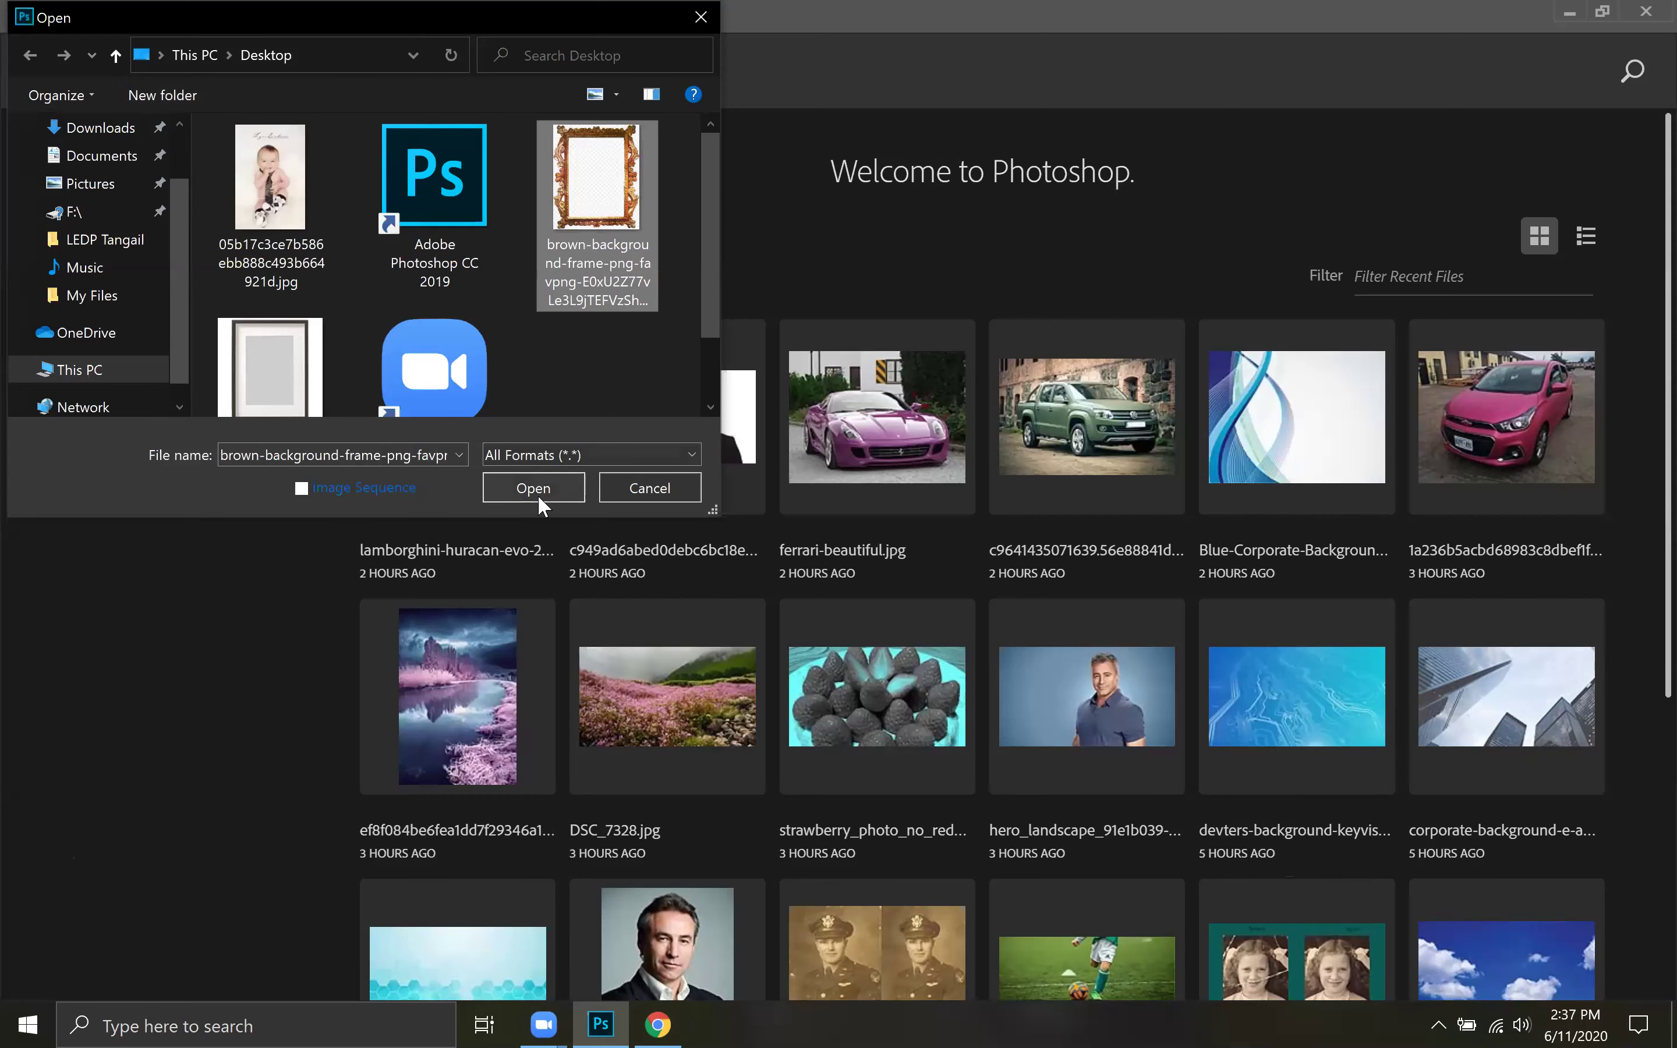
{"action": "left_click", "coordinate": [537, 488]}
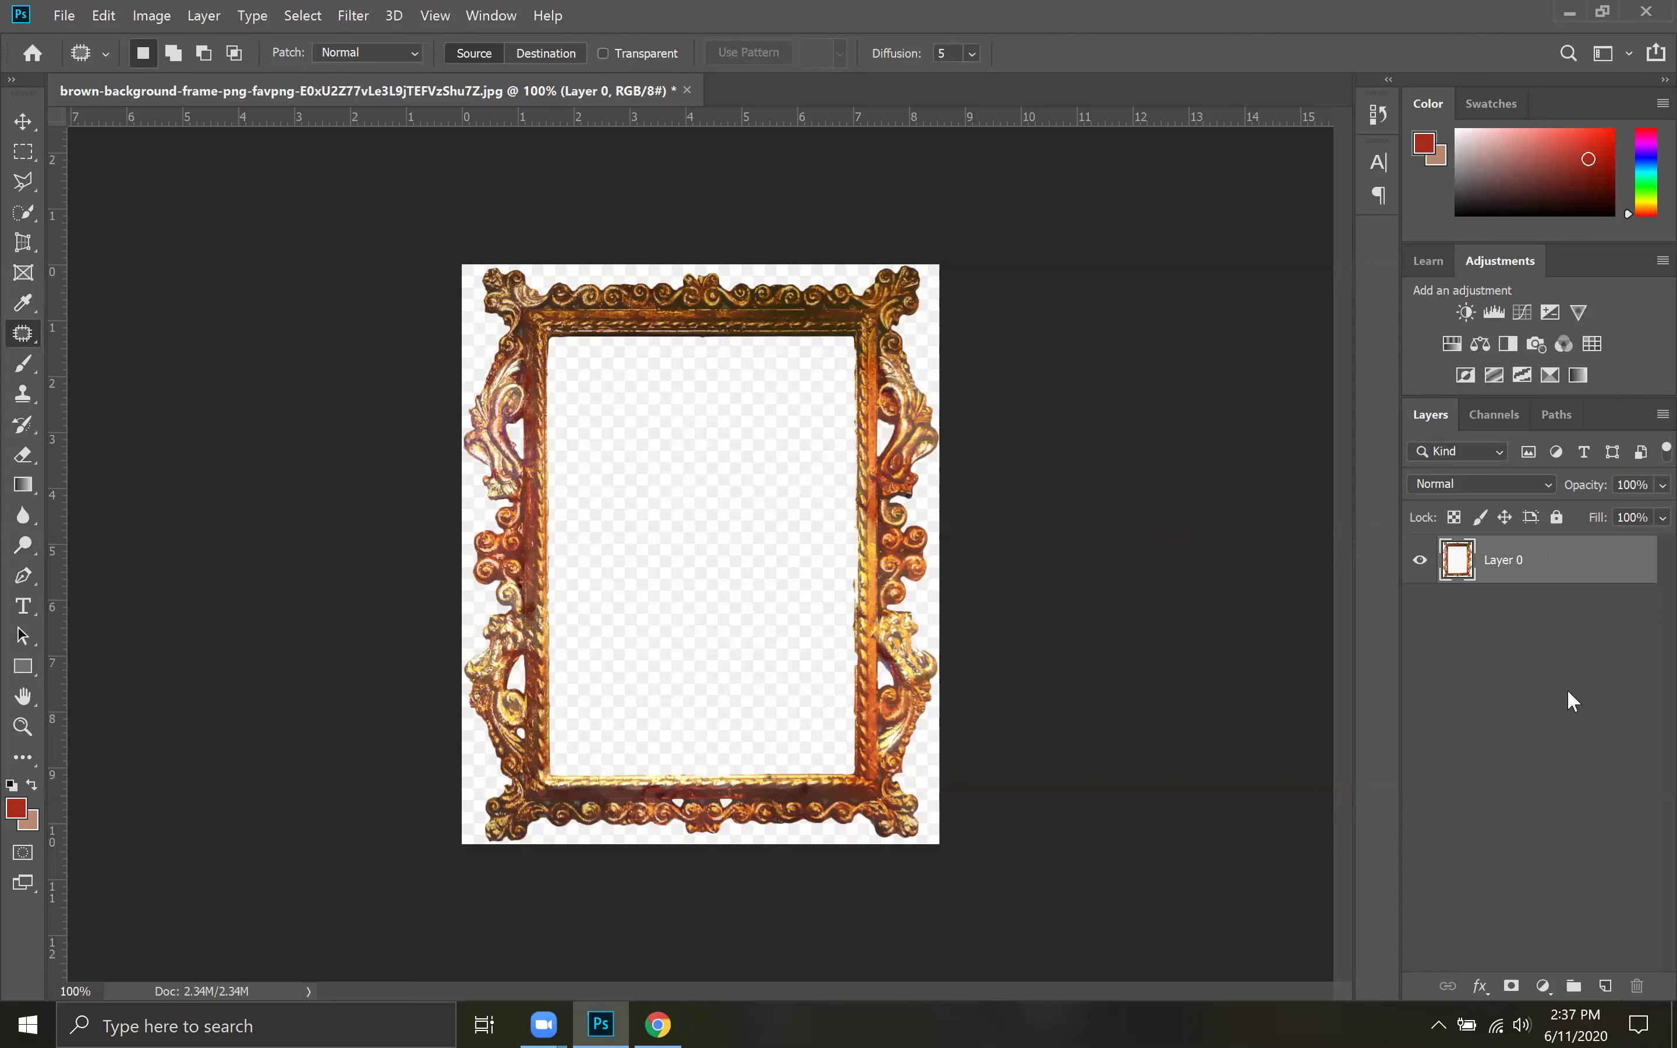
Step: Add a new layer beneath the frame layer and fill it with white (#ffffff) as the foreground color
{"action": "key", "text": "ctrl+shift+alt+n"}
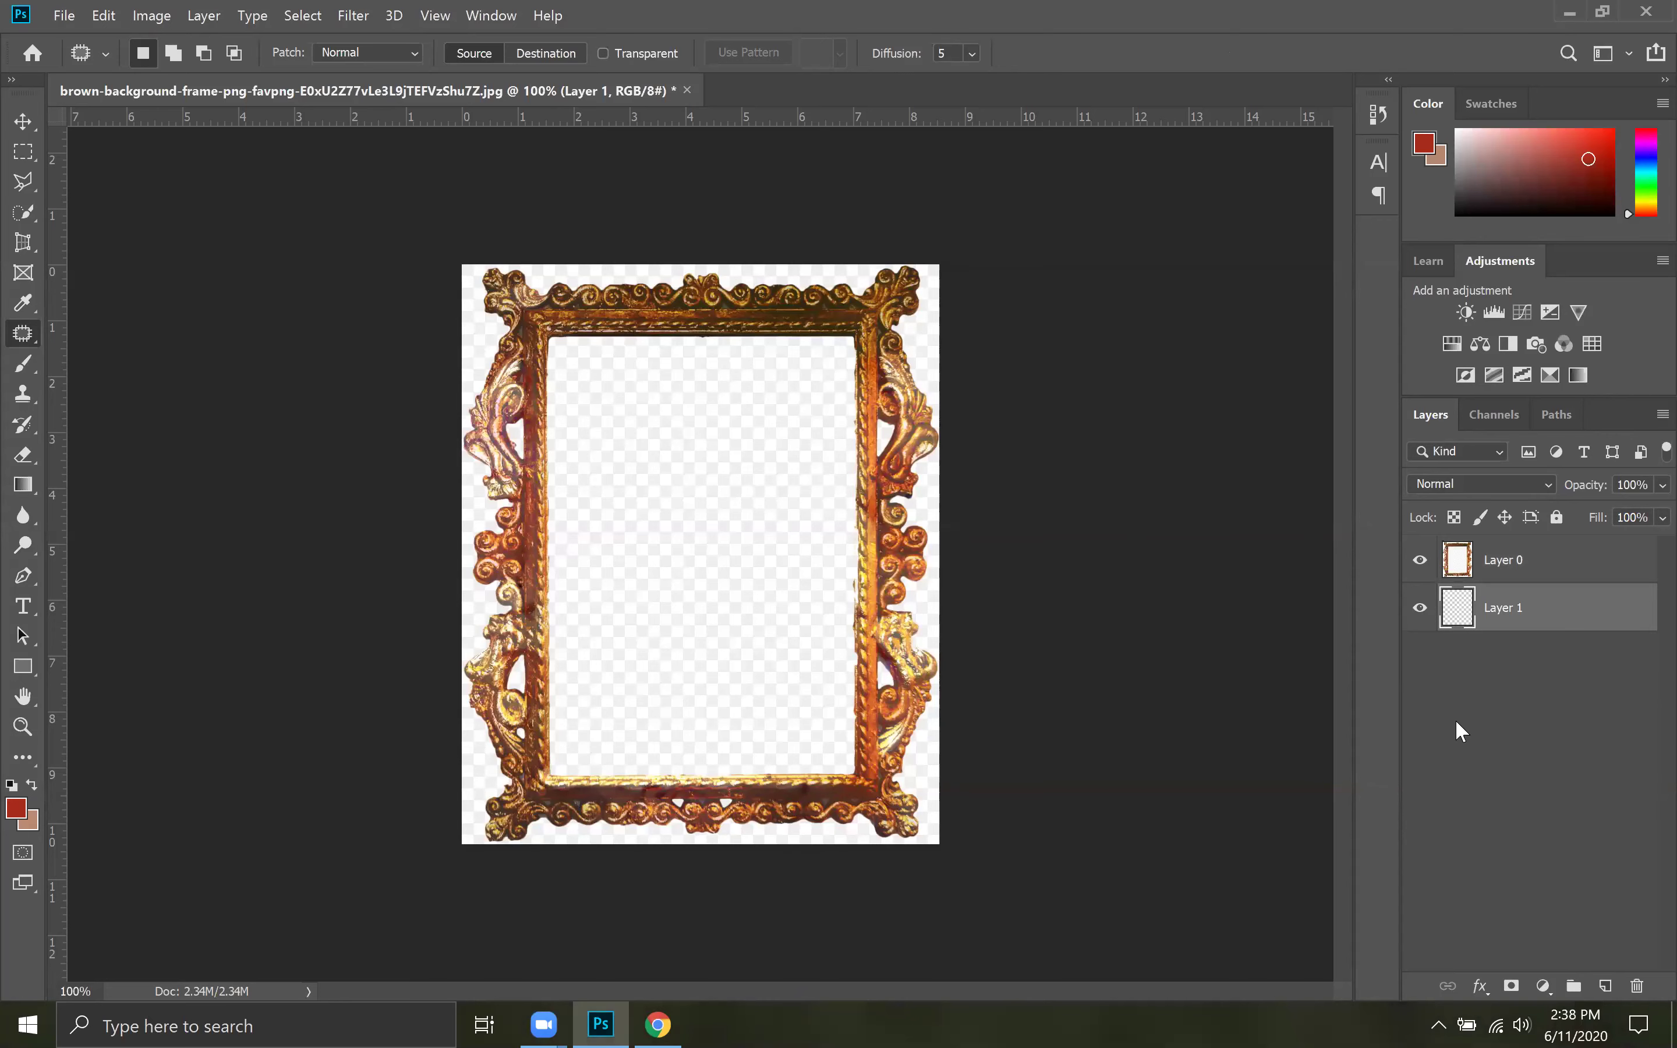
{"action": "left_click", "coordinate": [15, 807]}
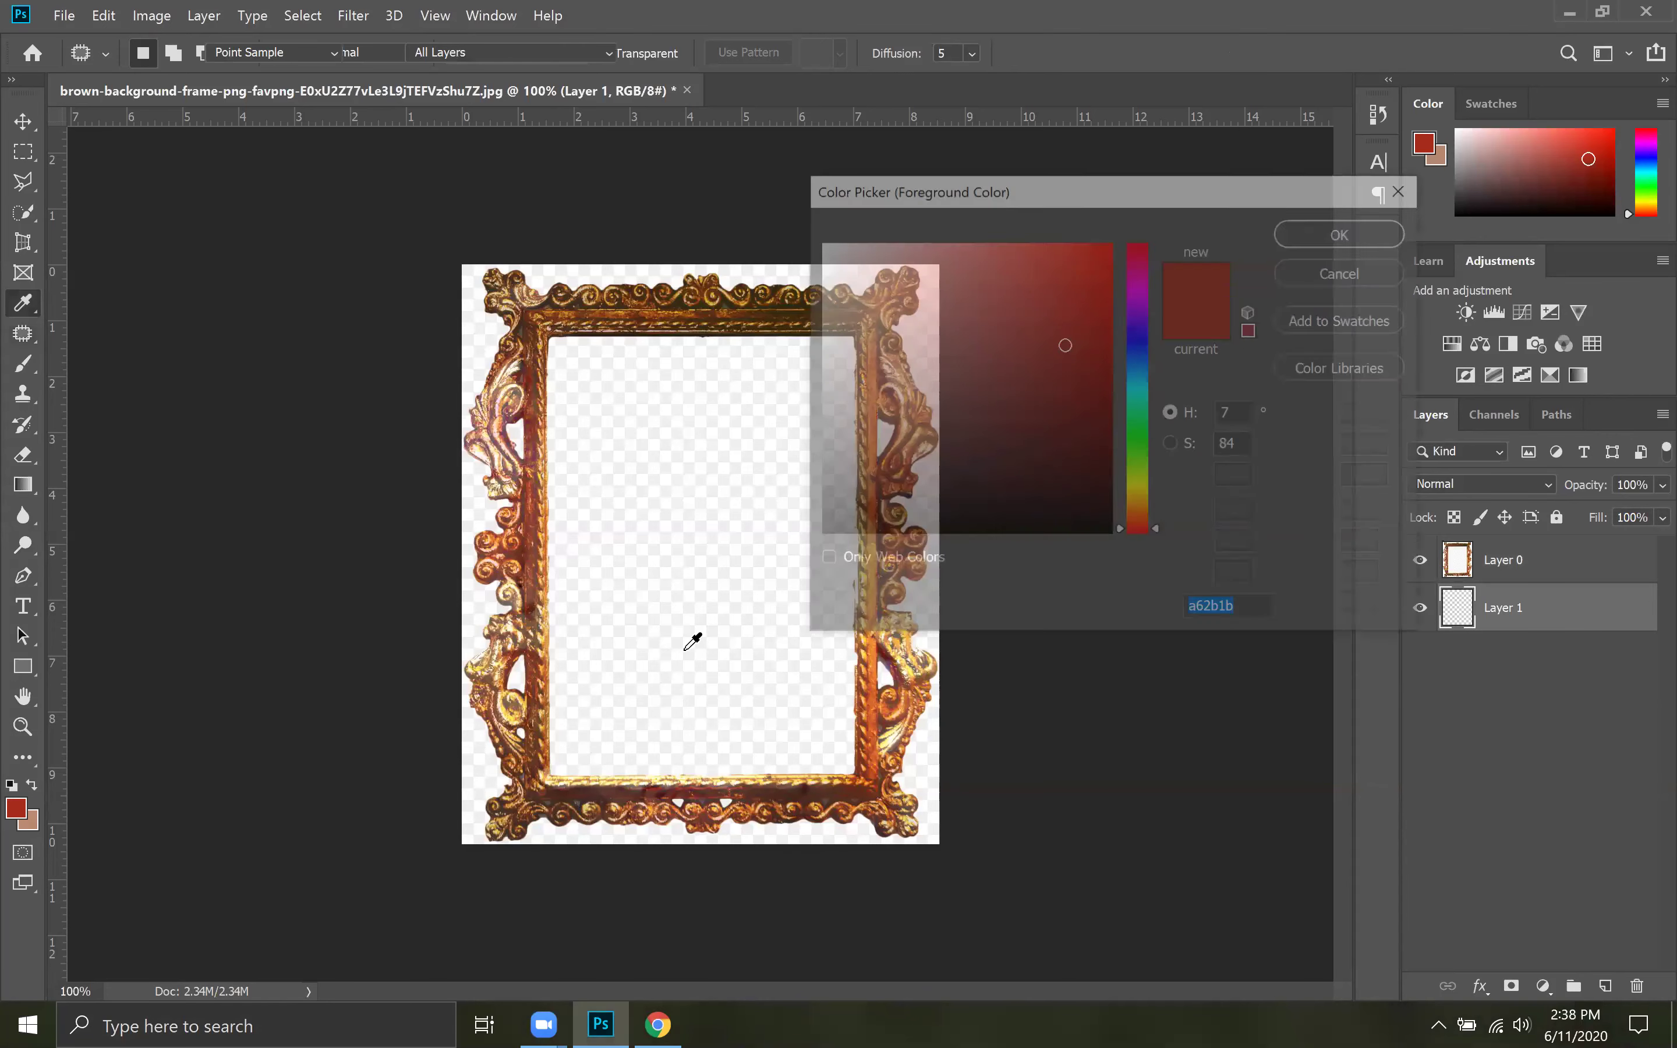
{"action": "left_click", "coordinate": [785, 210]}
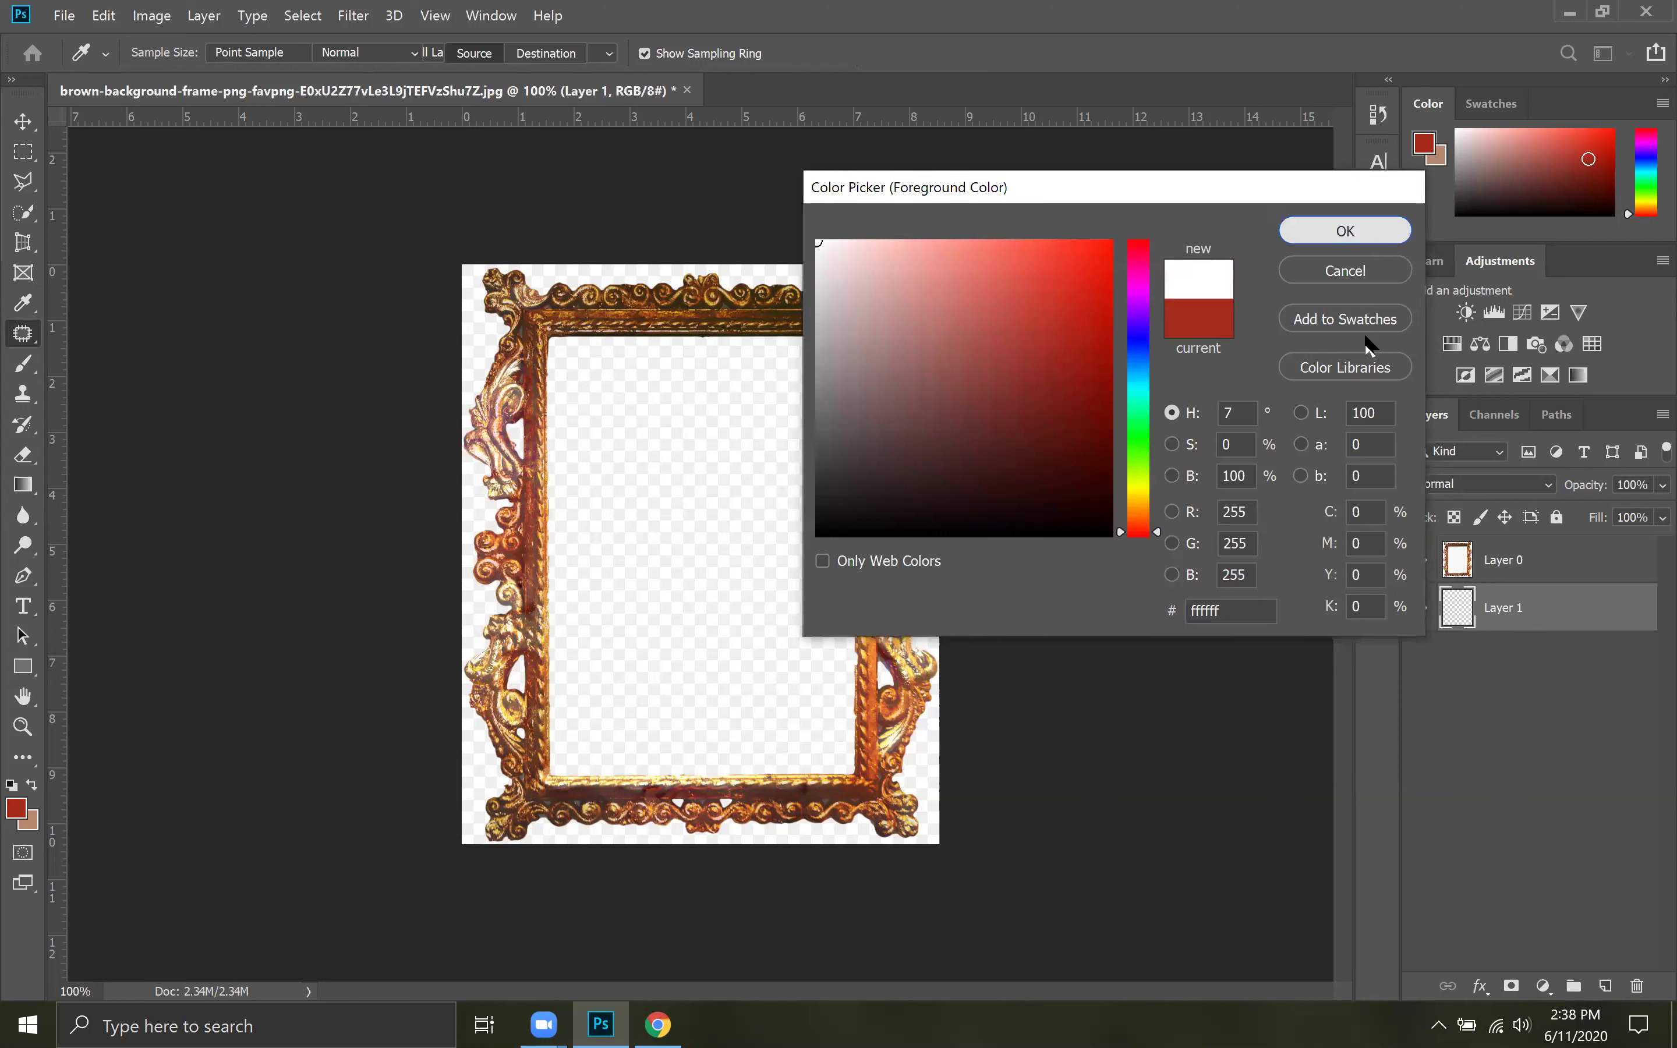
{"action": "left_click", "coordinate": [1374, 236]}
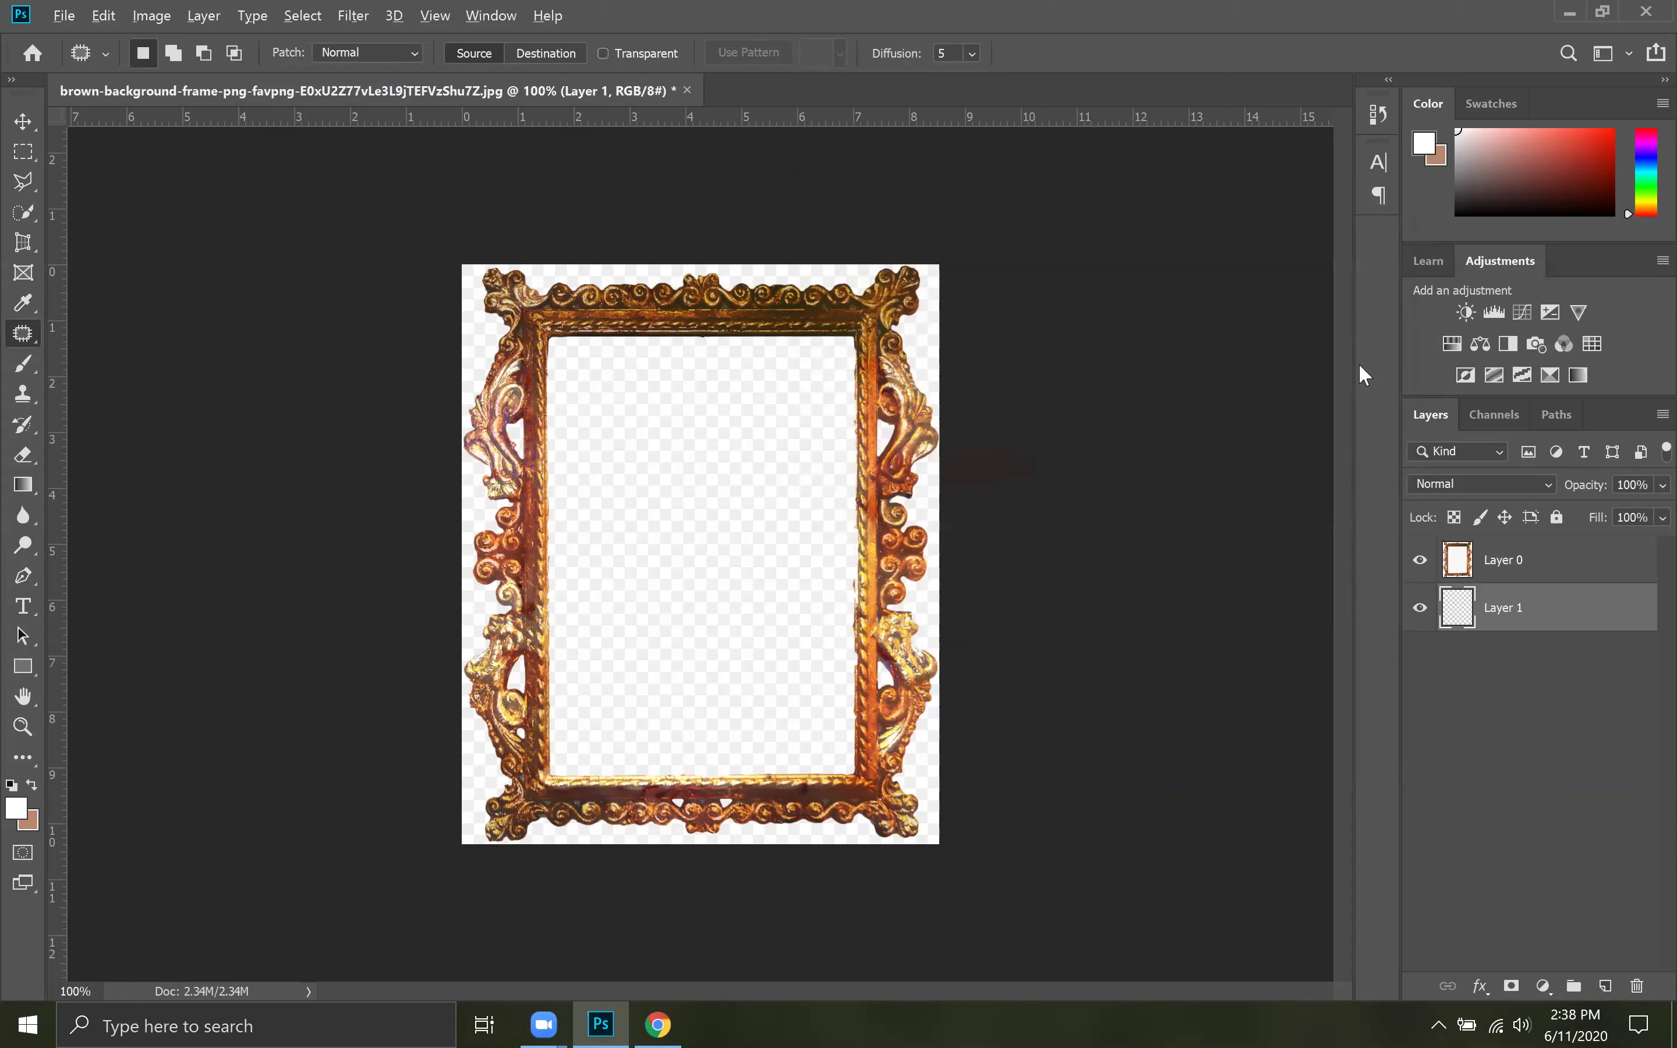
{"action": "key", "text": "alt+BackSpace"}
Step: Hide the white layer, toggle the frame layer's visibility to compare the transparency, and delete the white layer
{"action": "left_click", "coordinate": [1420, 608]}
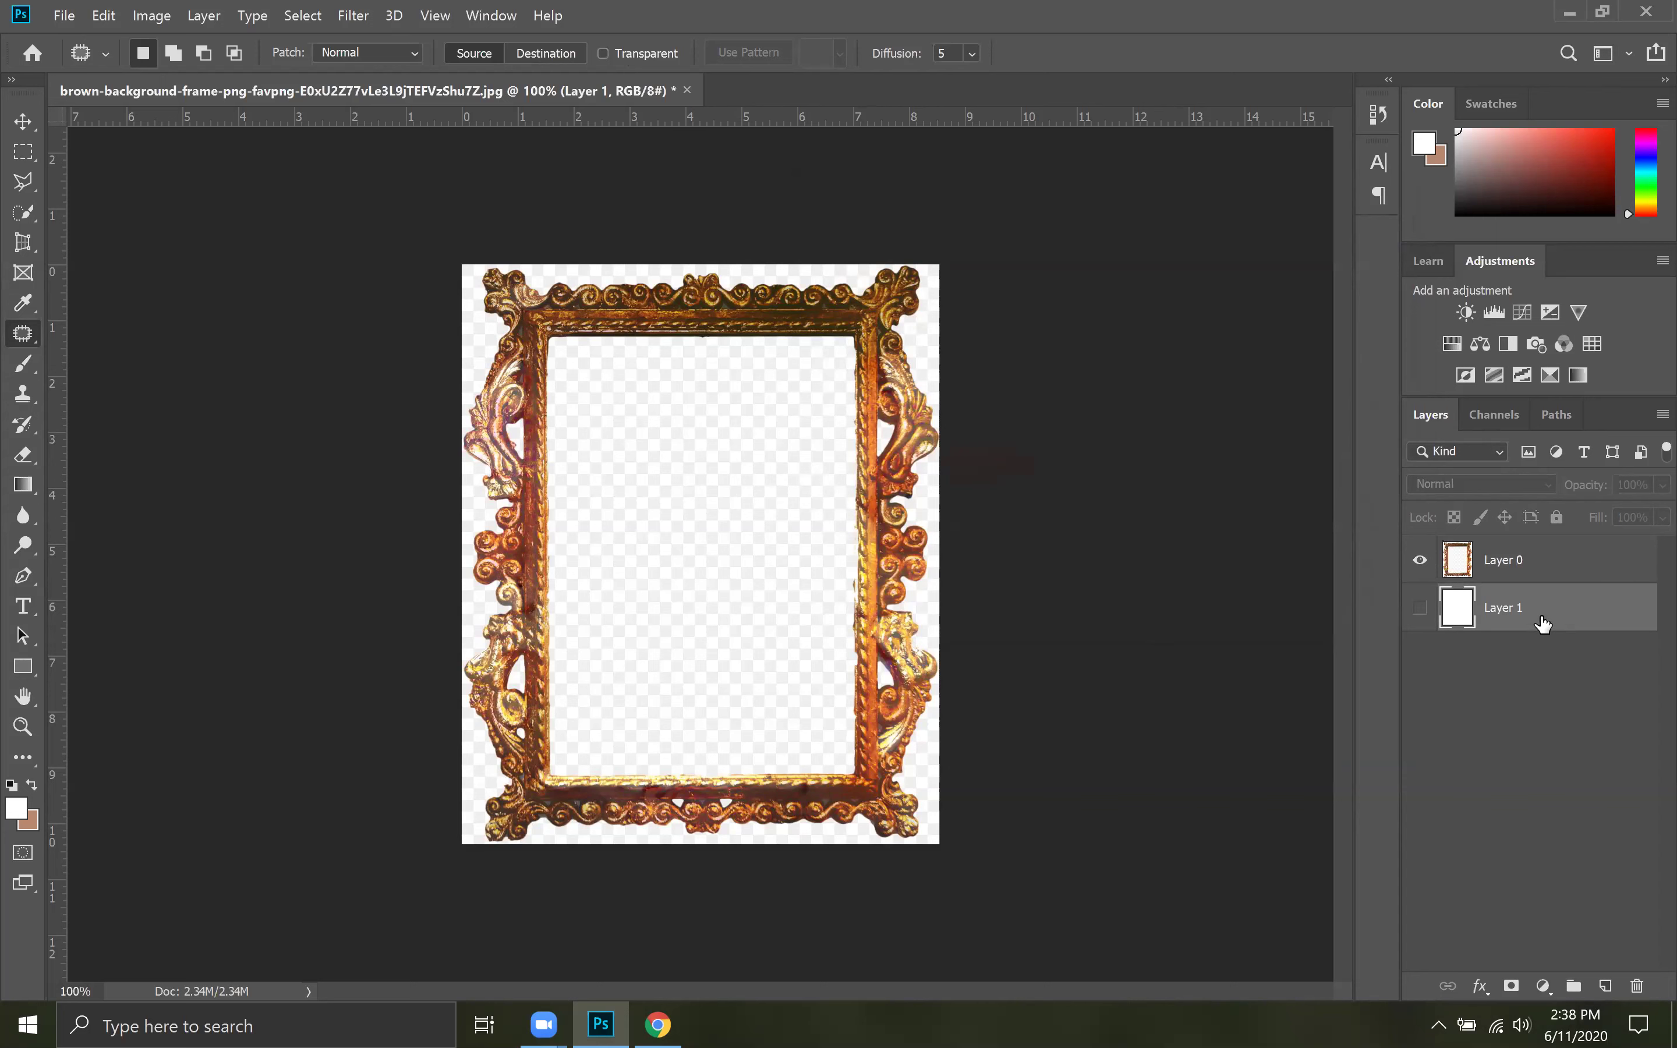
{"action": "left_click", "coordinate": [1425, 564]}
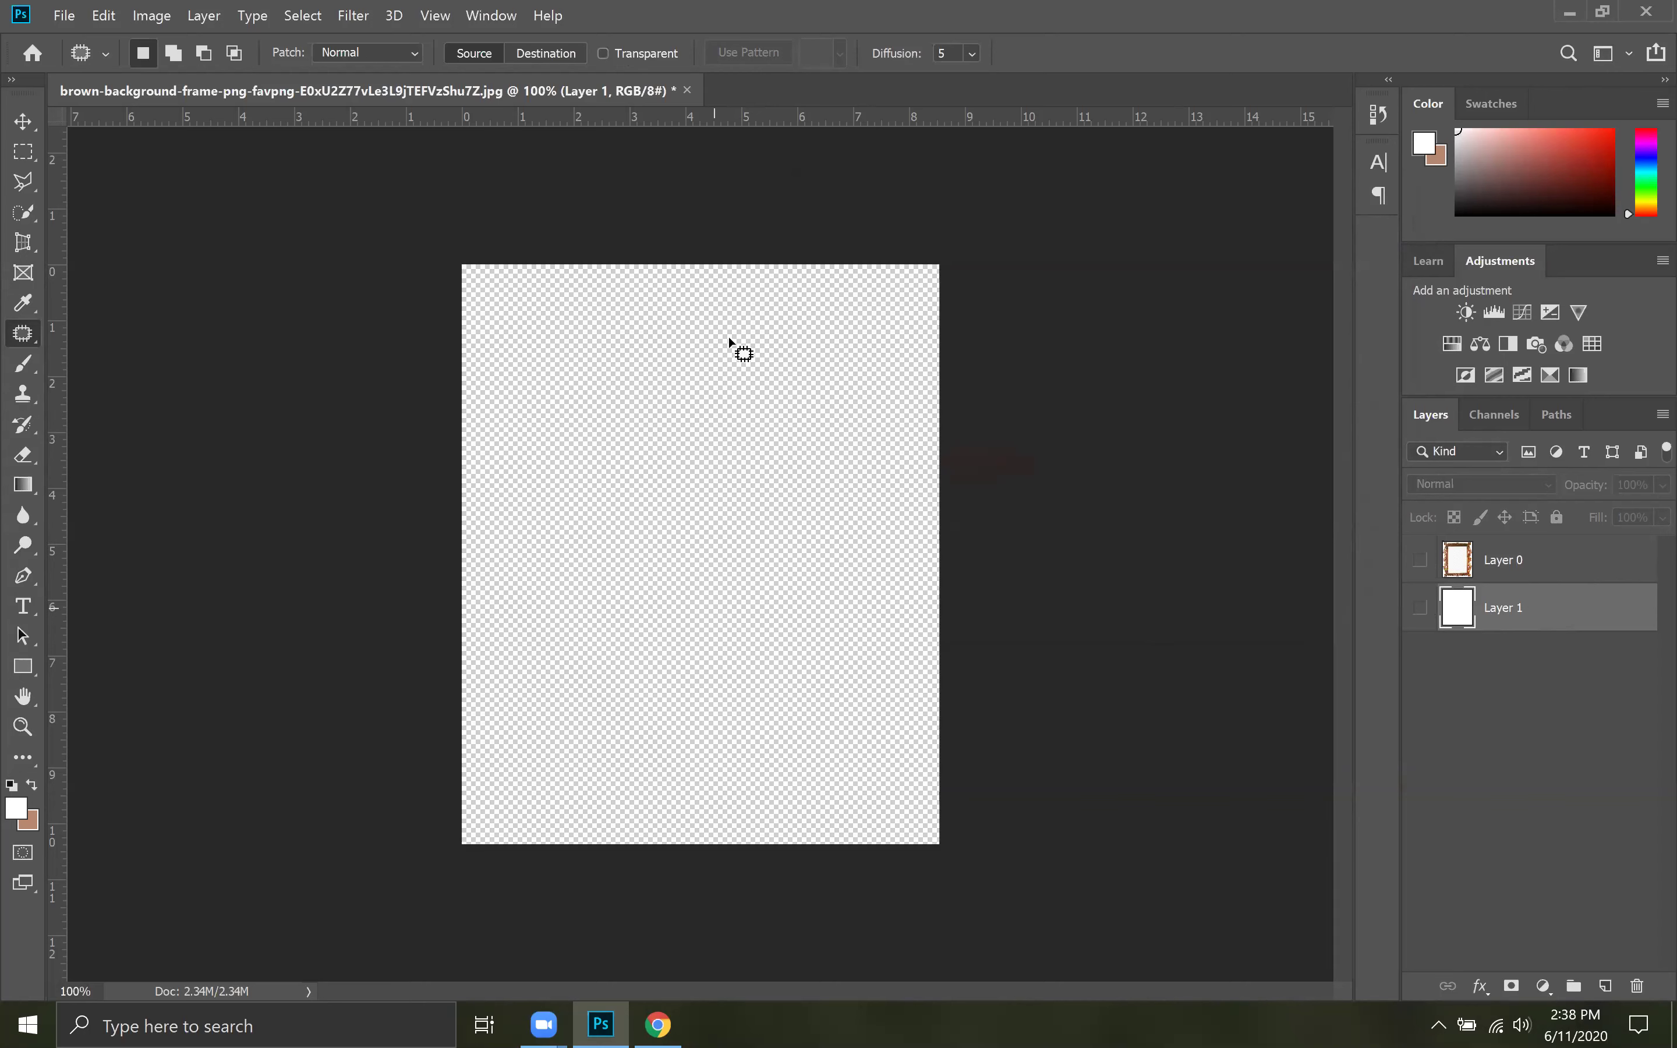
{"action": "left_click", "coordinate": [1420, 560]}
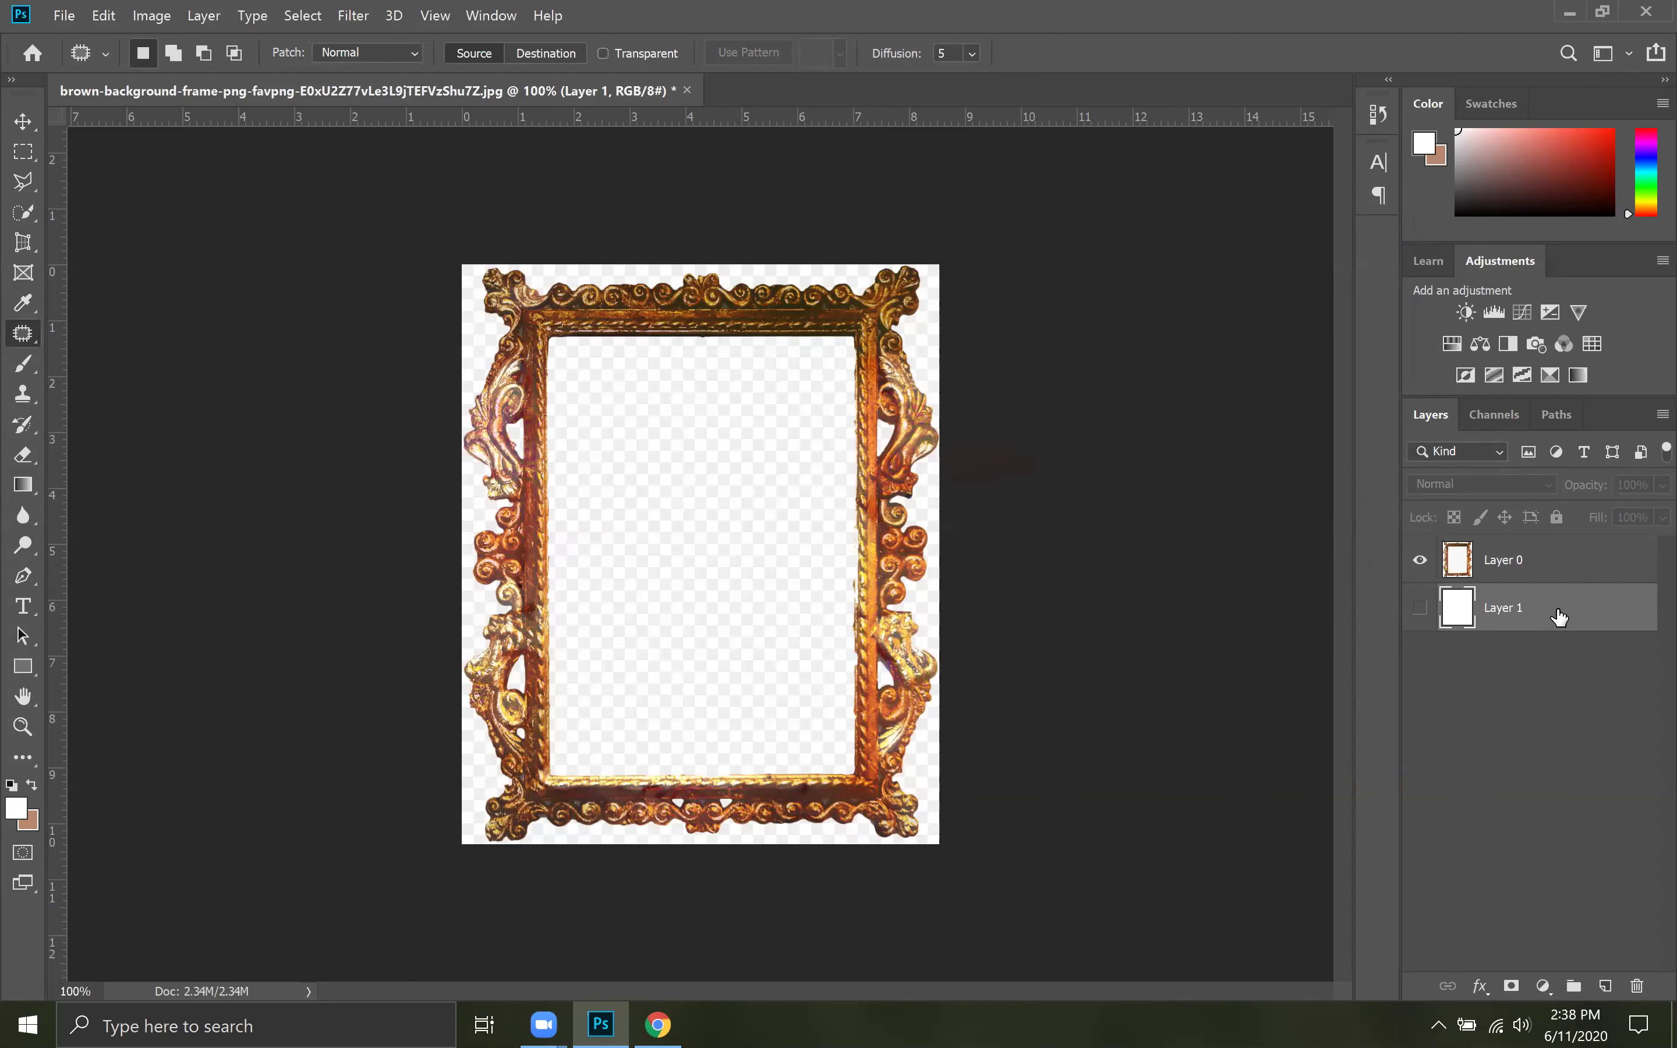
{"action": "left_click_drag", "start_coordinate": [1561, 617], "coordinate": [1637, 987]}
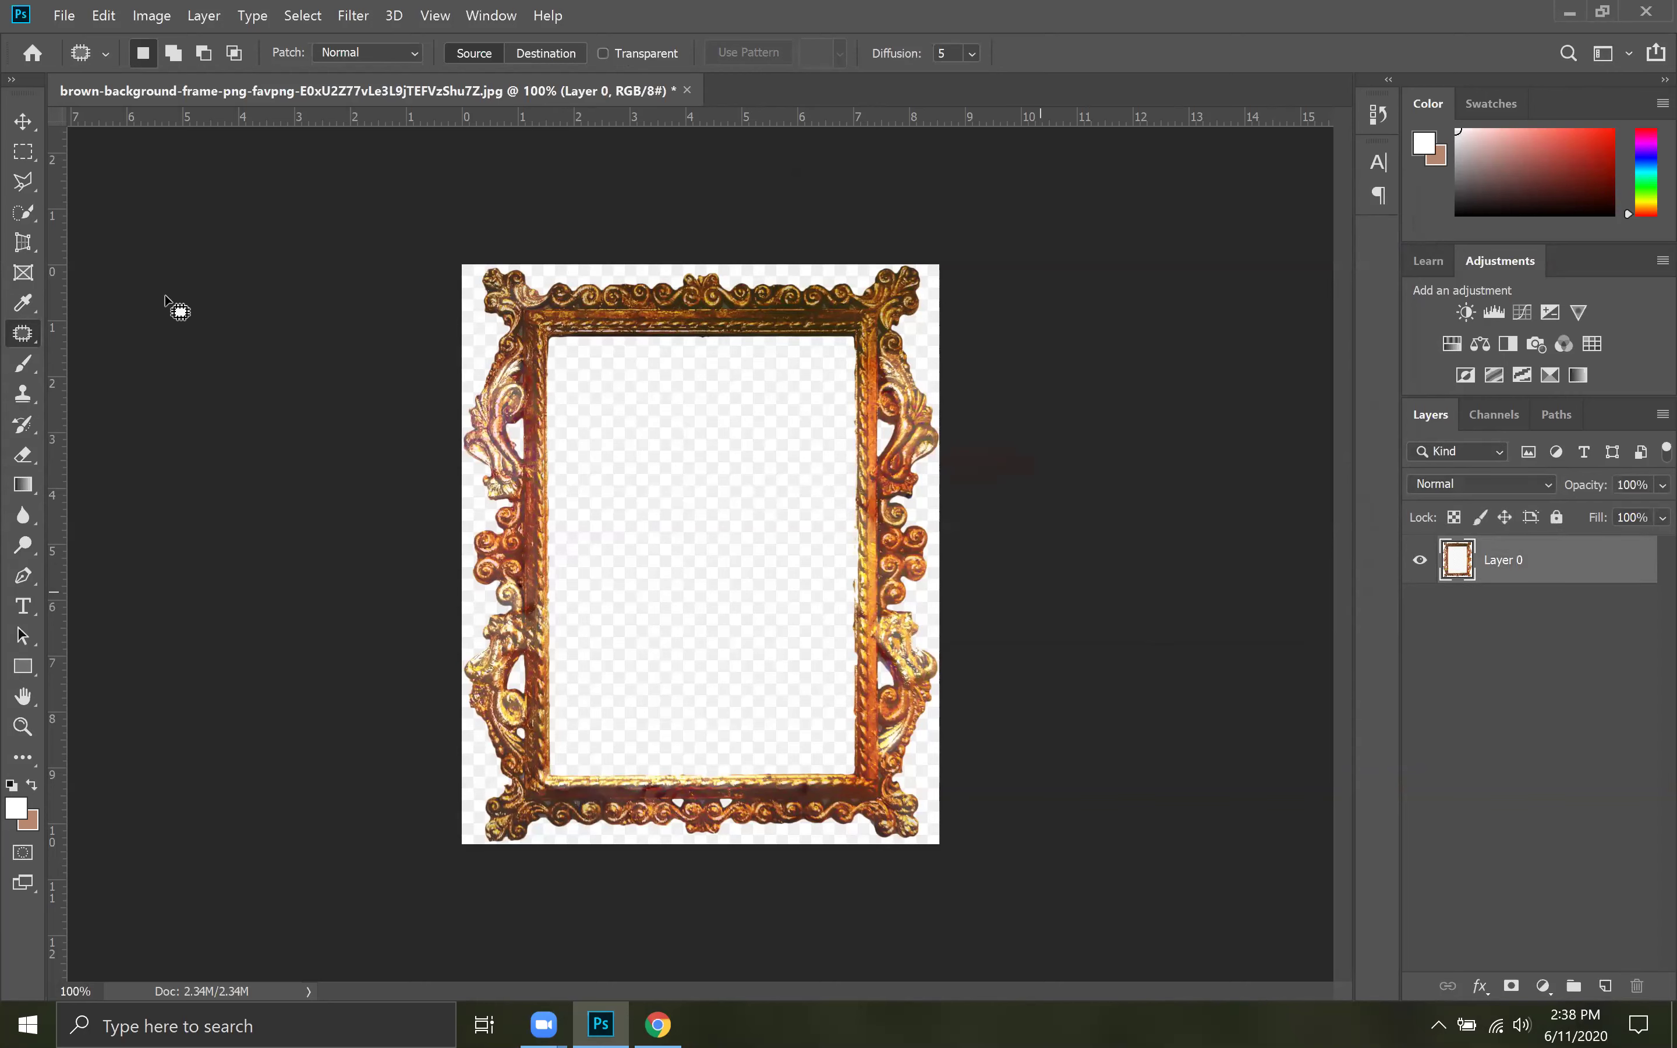
Step: Place the baby photo 05b17c3ce7b586ebb888c493b664921d from the Desktop as an embedded layer above the frame
{"action": "left_click", "coordinate": [63, 17]}
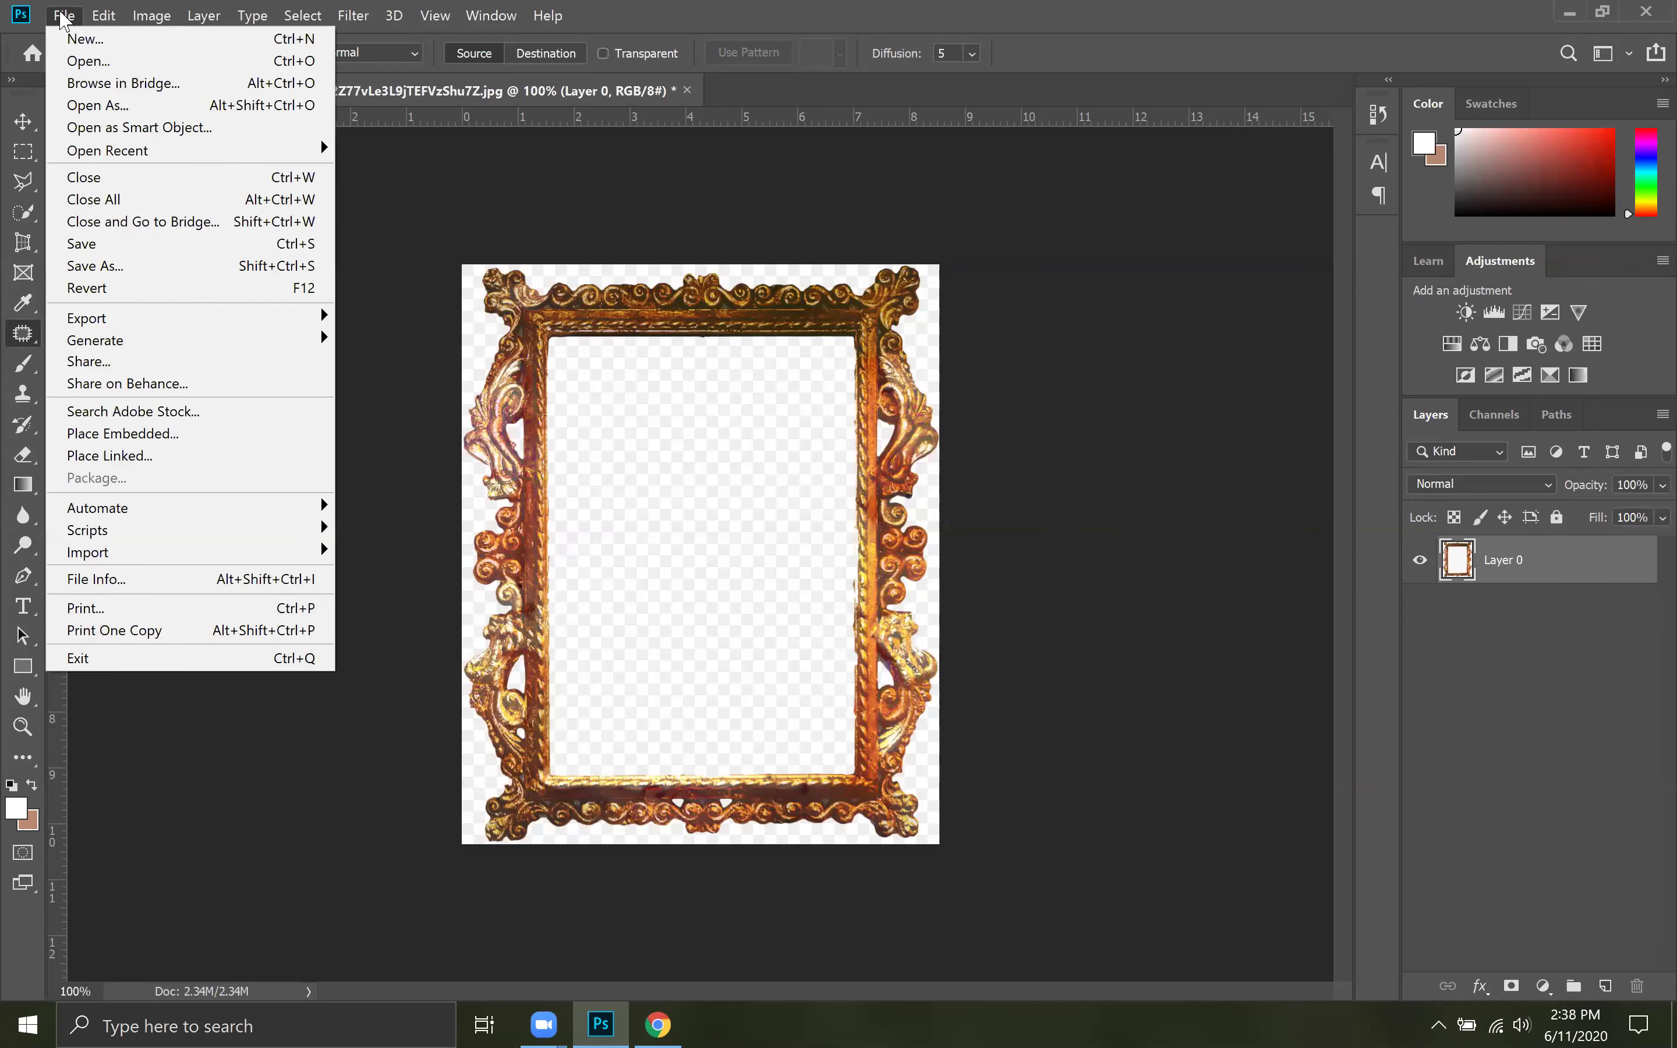
{"action": "left_click", "coordinate": [130, 435]}
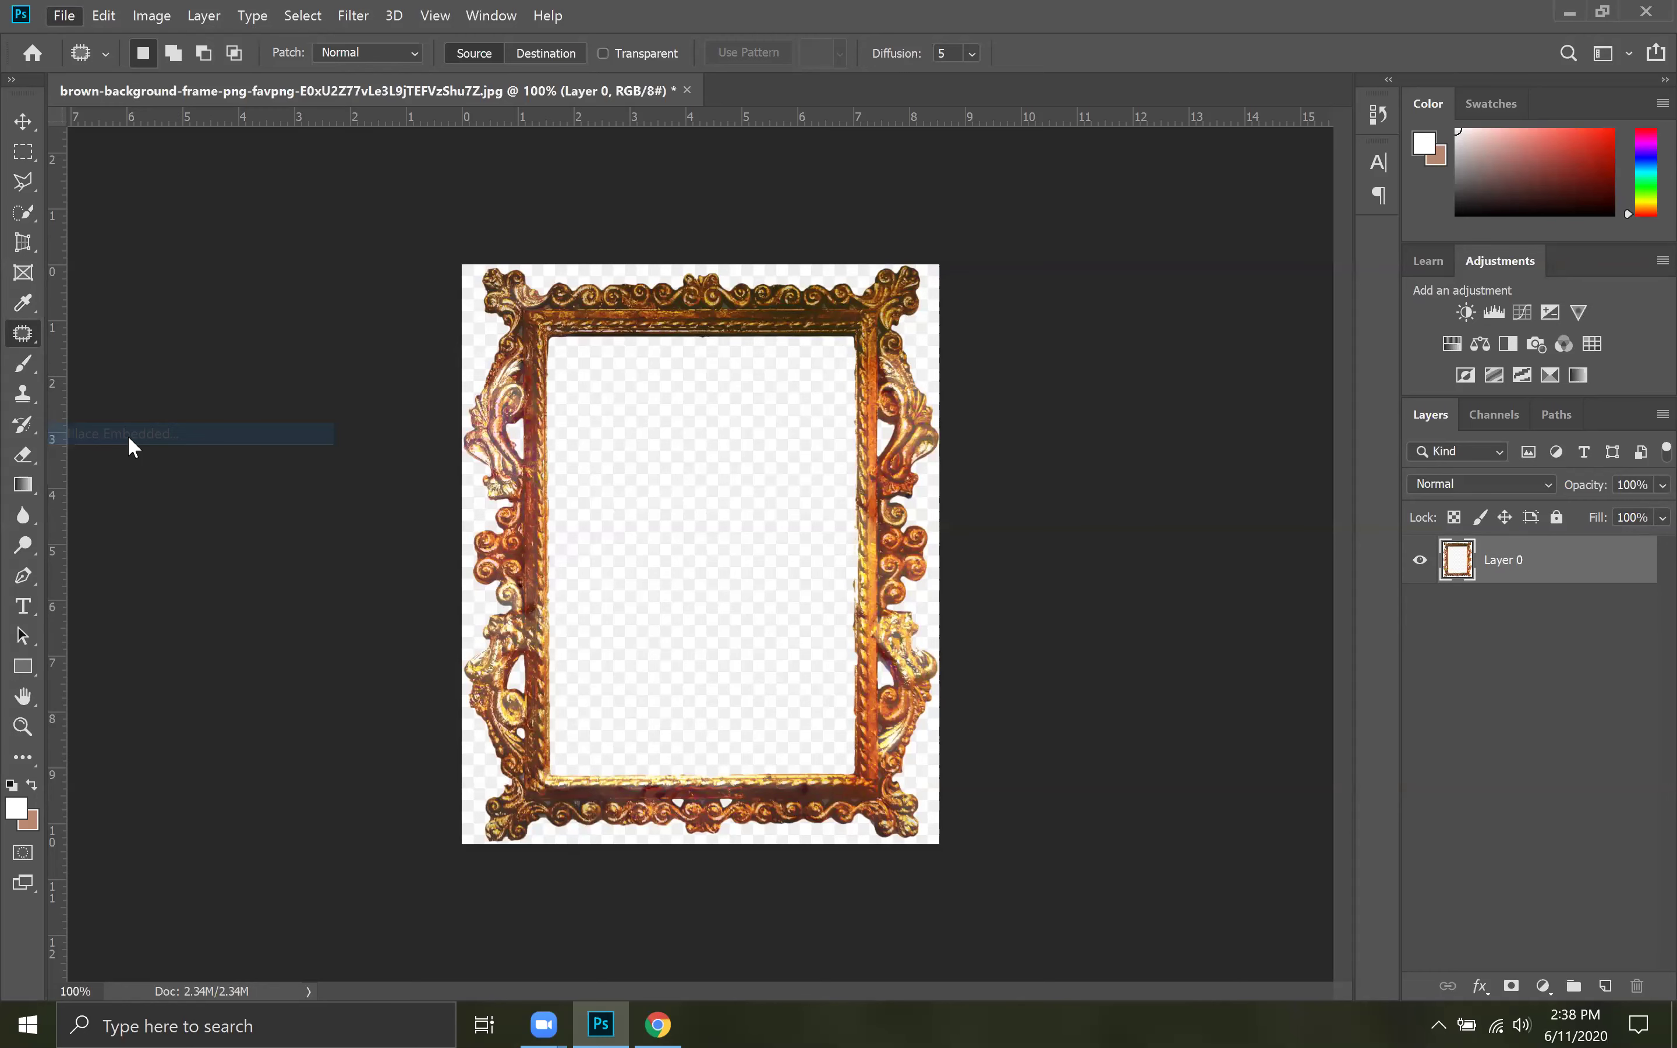
{"action": "left_click", "coordinate": [549, 490]}
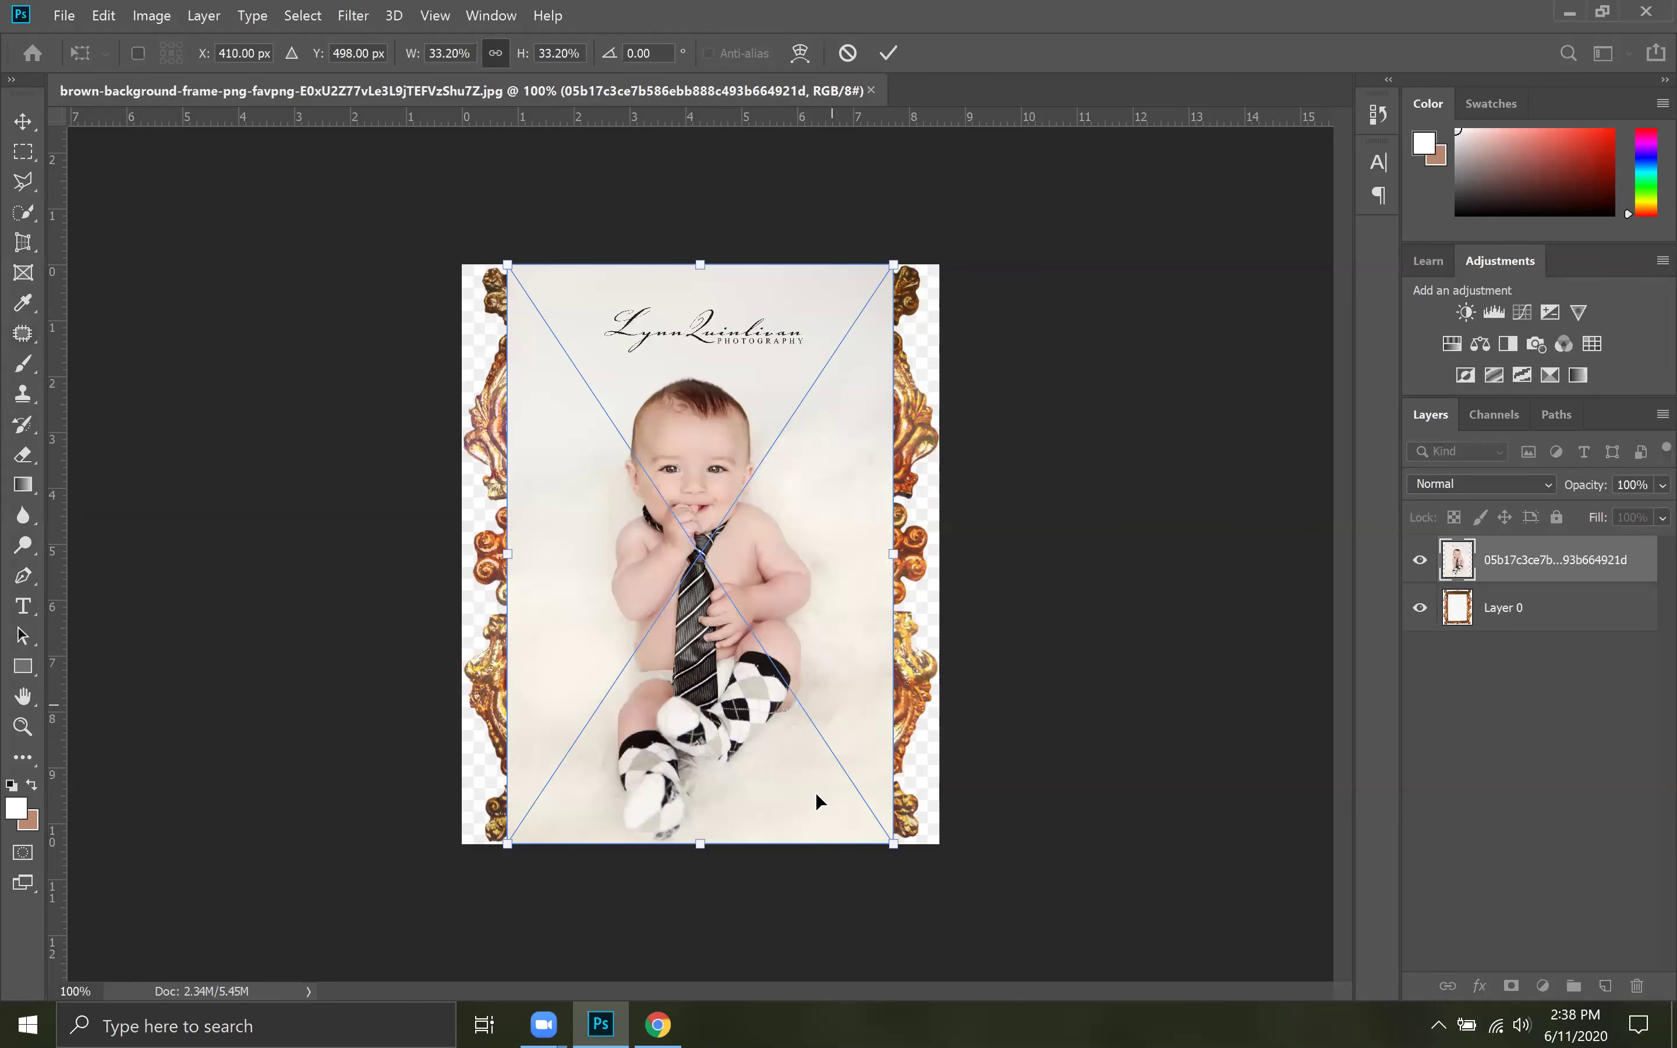
Step: Scale and position the placed baby photo to fill the inner opening of the ornate frame, and commit the transform
{"action": "left_click_drag", "start_coordinate": [877, 815], "coordinate": [780, 670]}
{"action": "left_click_drag", "start_coordinate": [627, 412], "coordinate": [662, 472]}
{"action": "left_click_drag", "start_coordinate": [845, 771], "coordinate": [857, 776]}
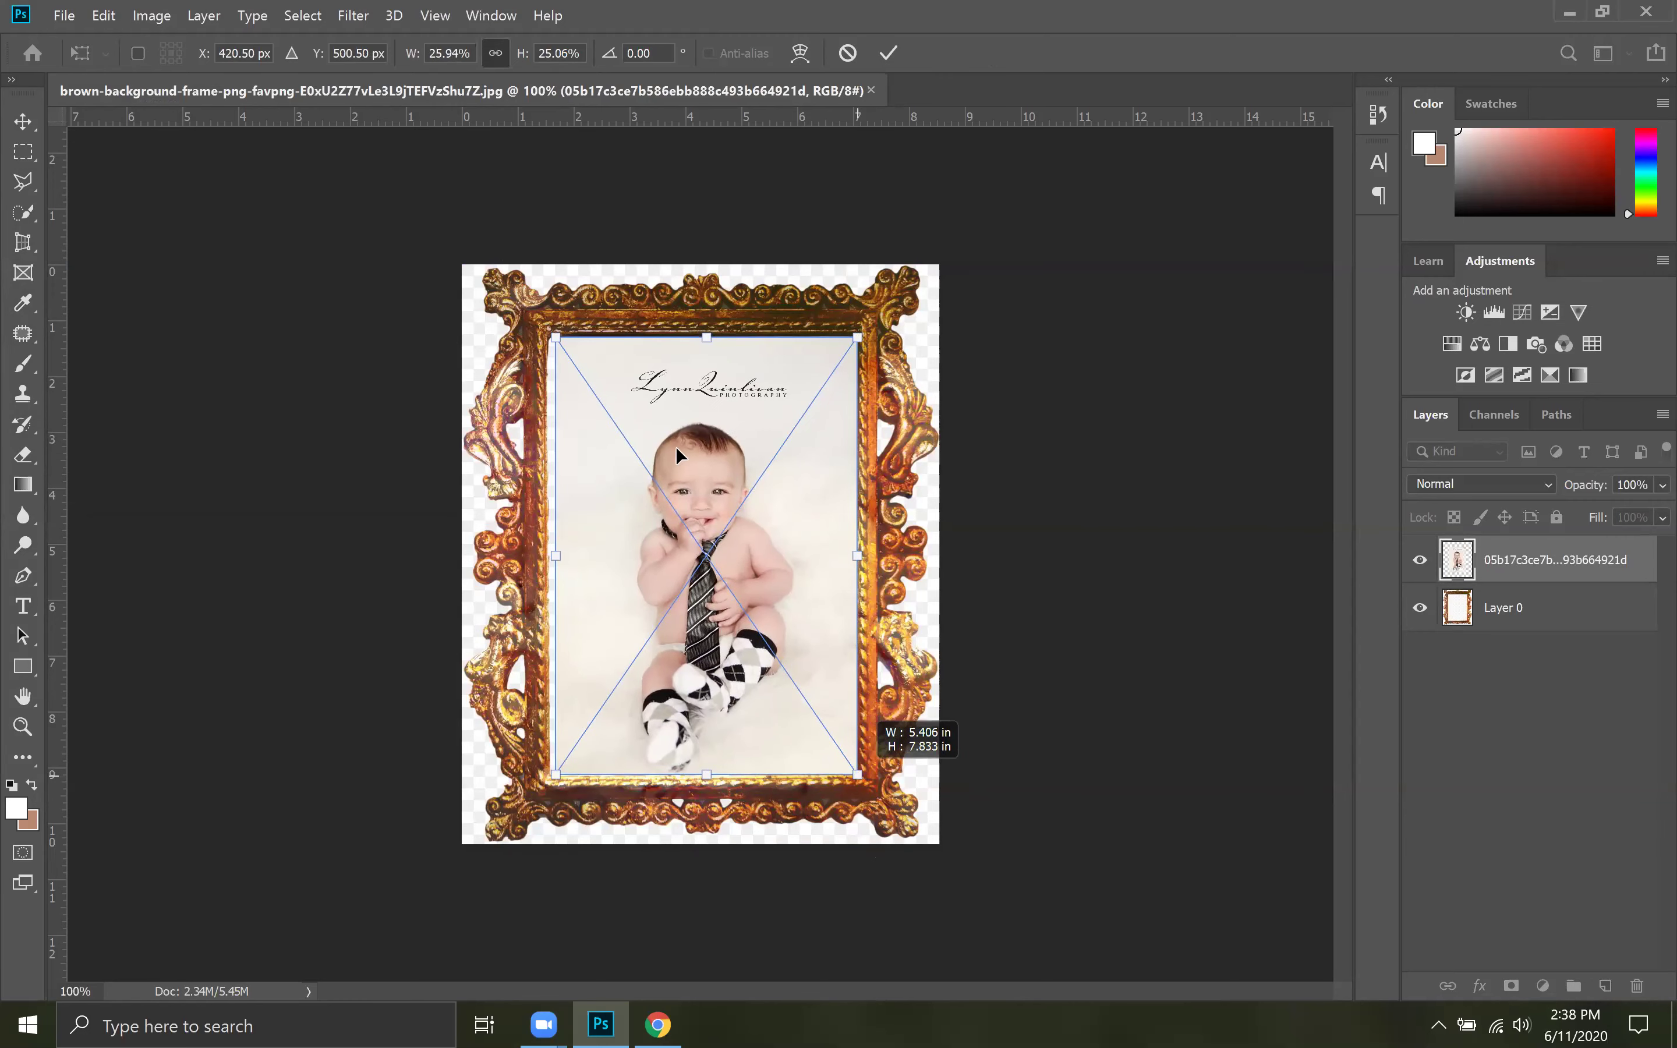
{"action": "left_click_drag", "start_coordinate": [543, 341], "coordinate": [533, 339]}
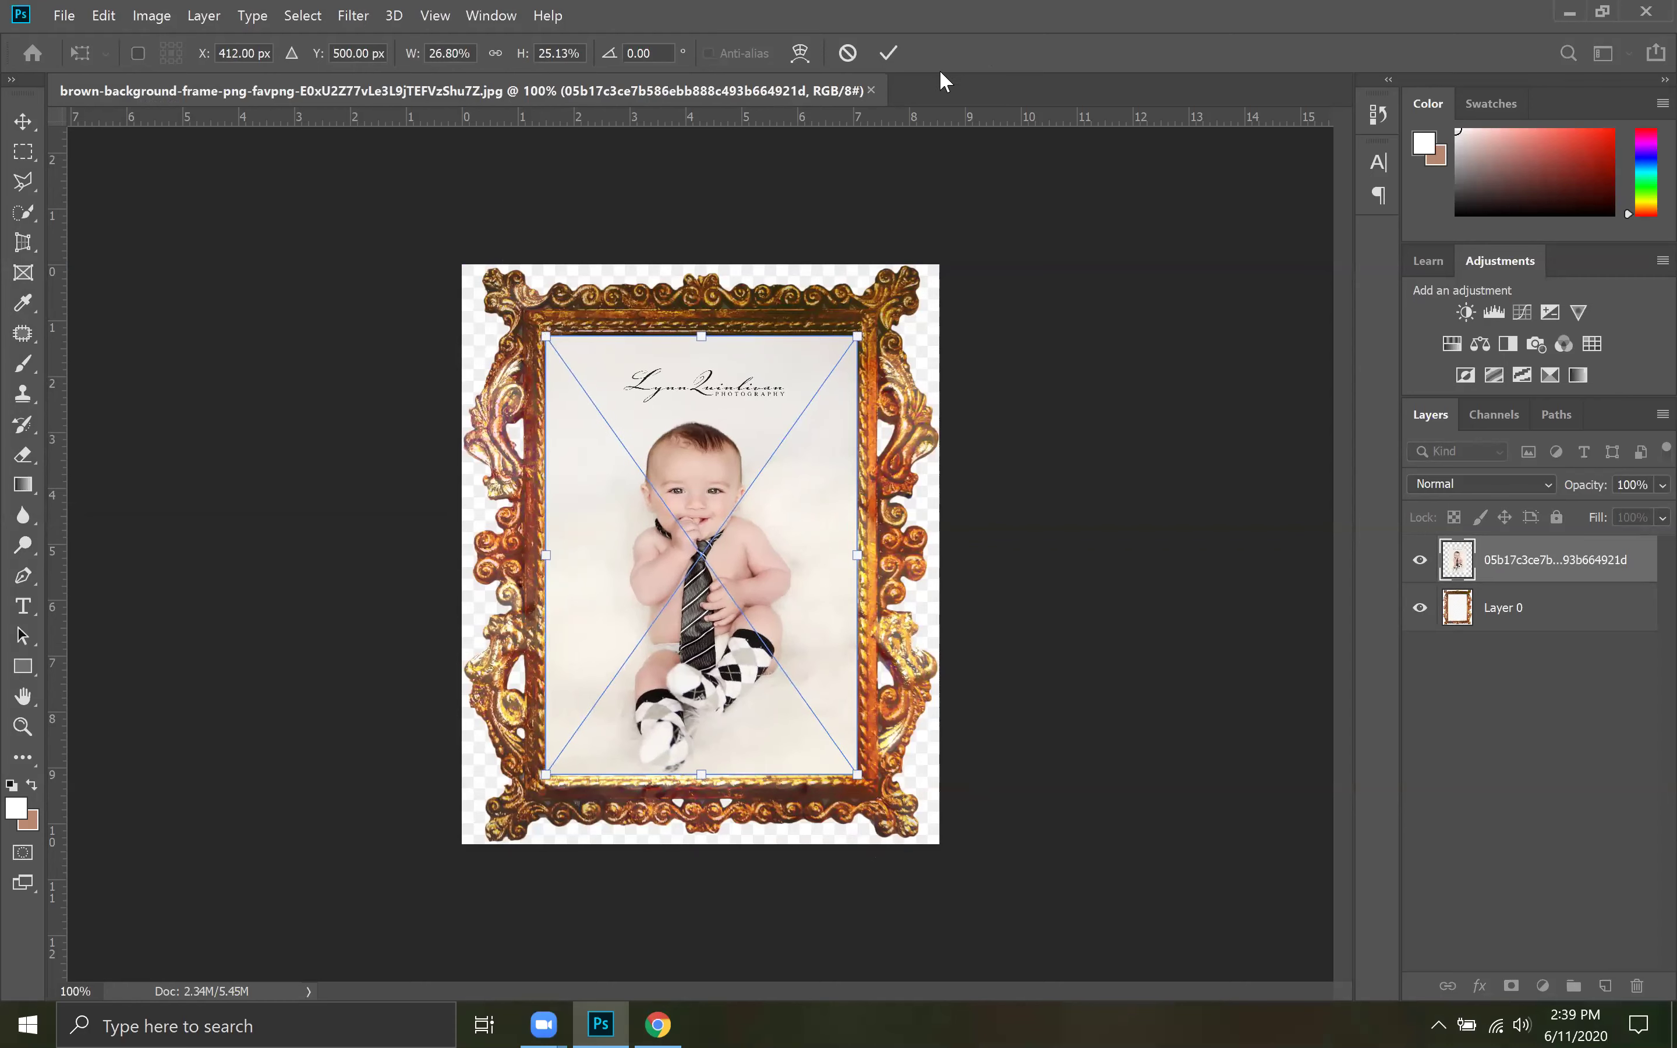
{"action": "left_click", "coordinate": [887, 49]}
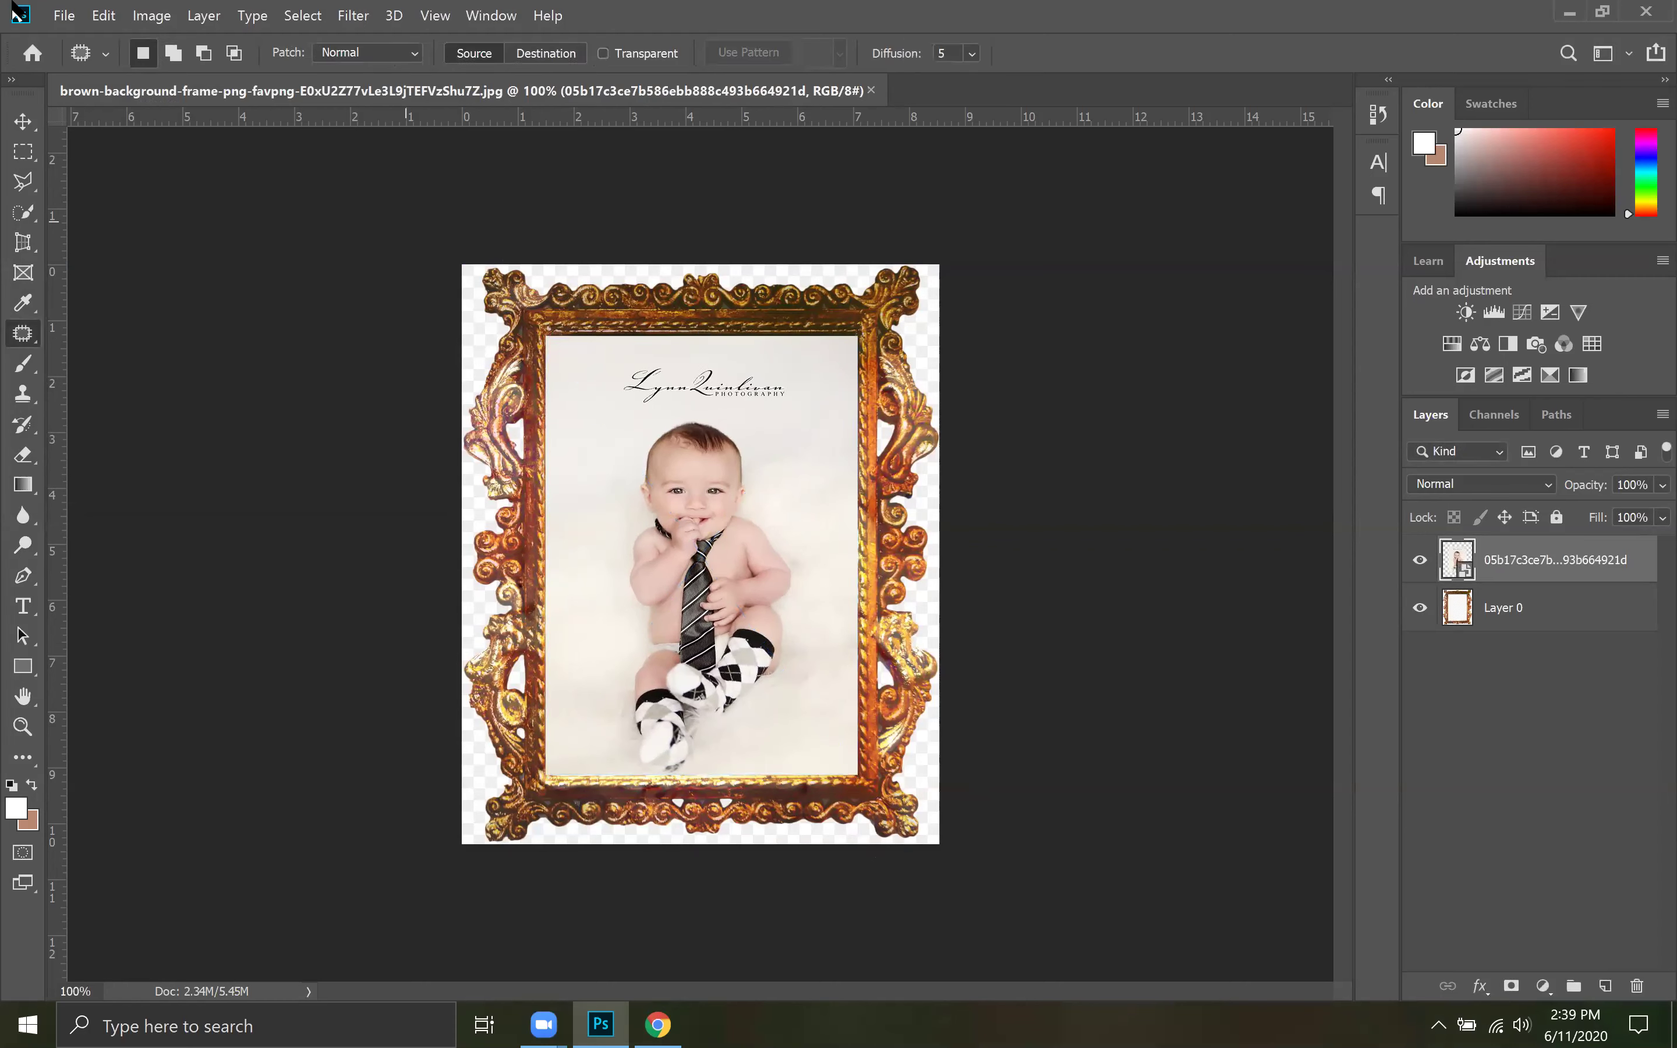
{"action": "key", "text": "alt+f"}
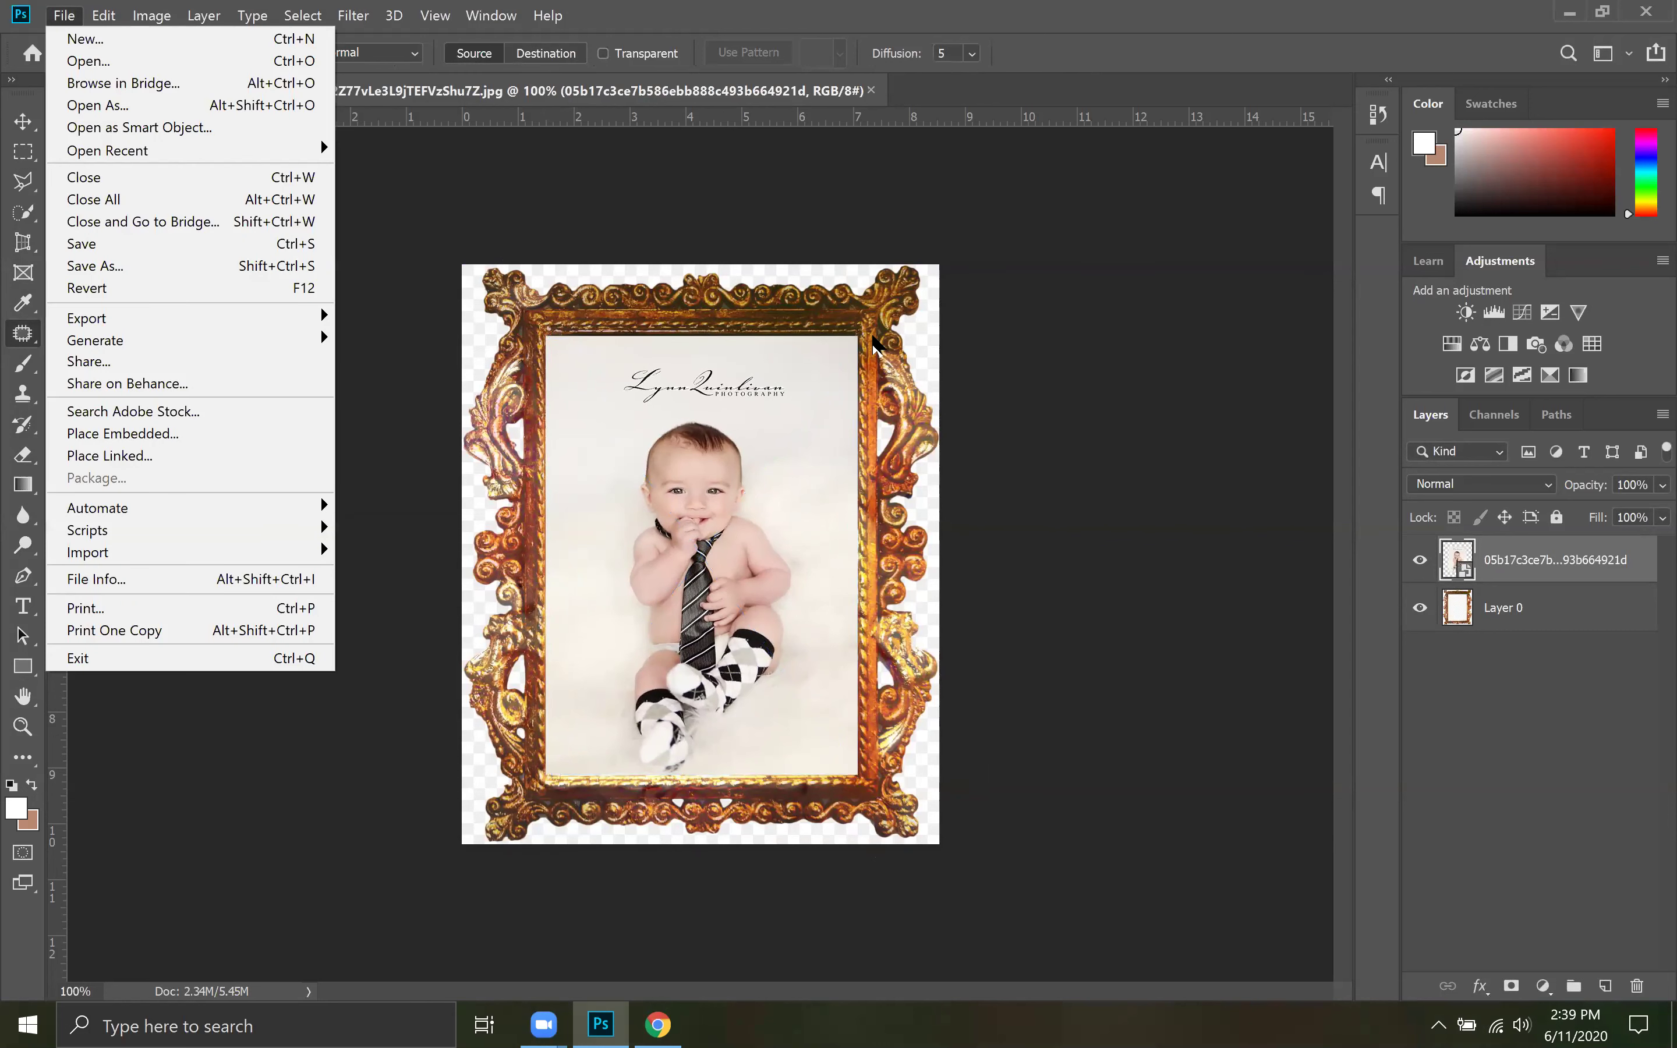
{"action": "left_click", "coordinate": [75, 10]}
{"action": "left_click", "coordinate": [75, 10]}
{"action": "key", "text": "Escape"}
{"action": "left_click", "coordinate": [62, 14]}
{"action": "left_click", "coordinate": [303, 15]}
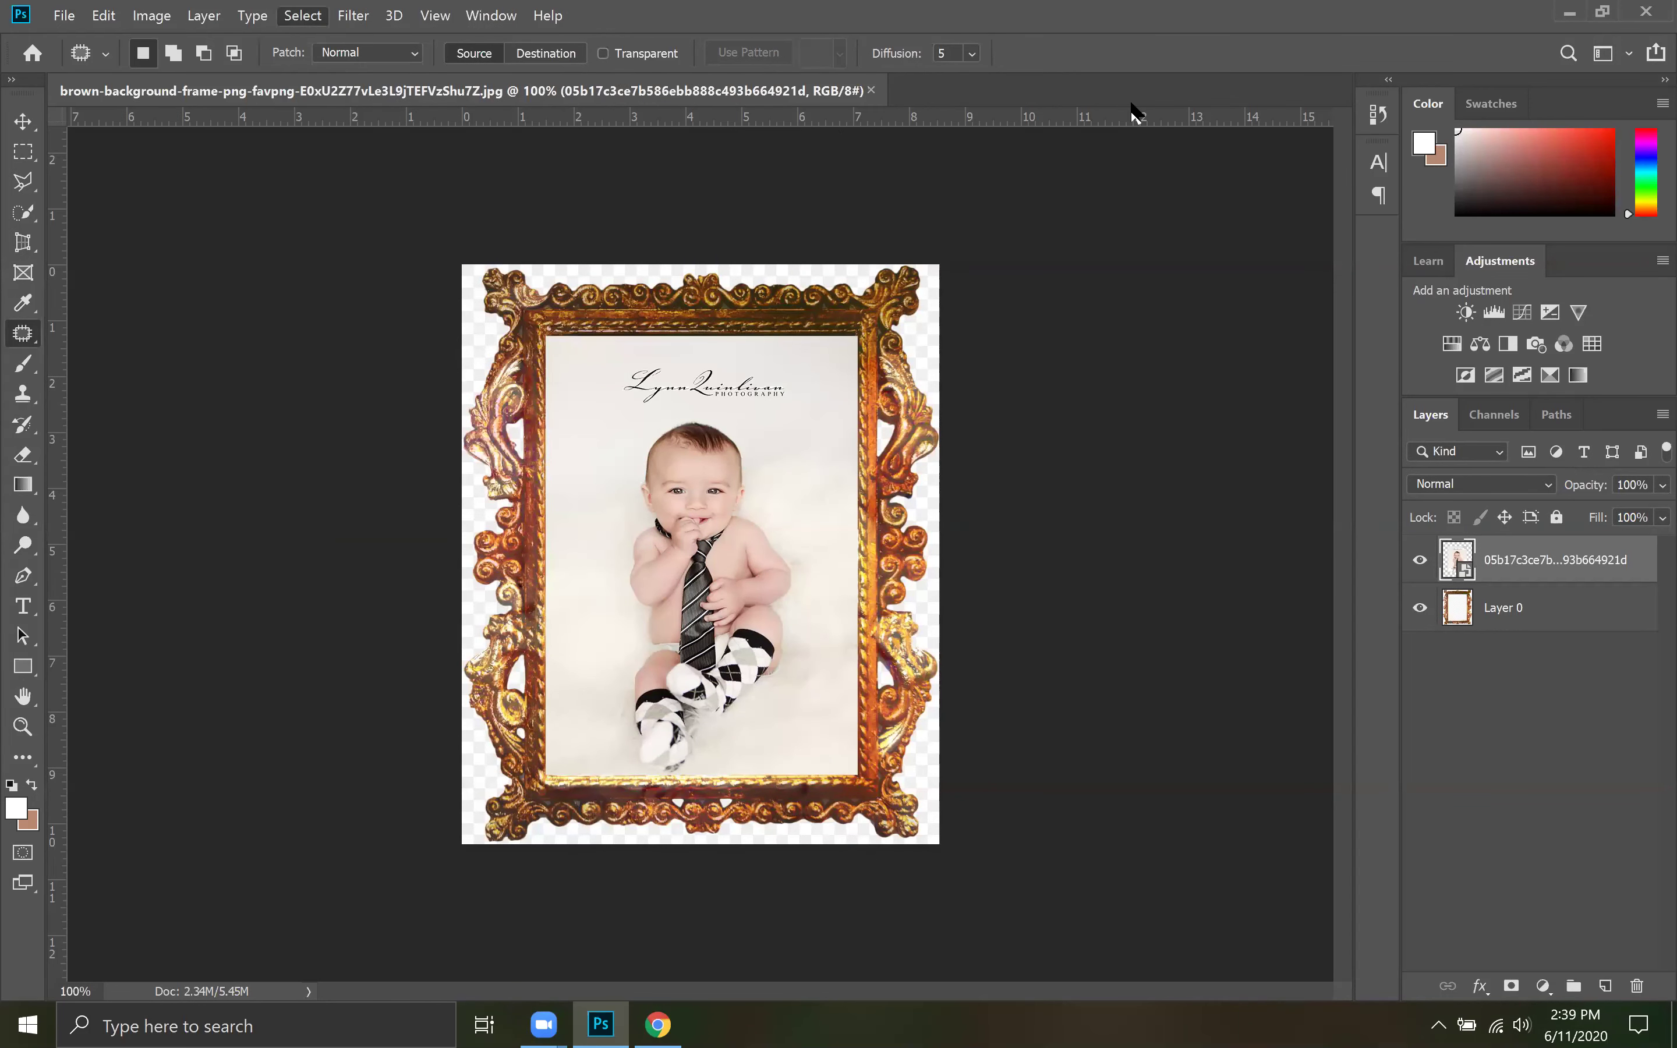
Step: Rasterize the baby photo layer and convert it back to a smart object
{"action": "right_click", "coordinate": [1520, 570]}
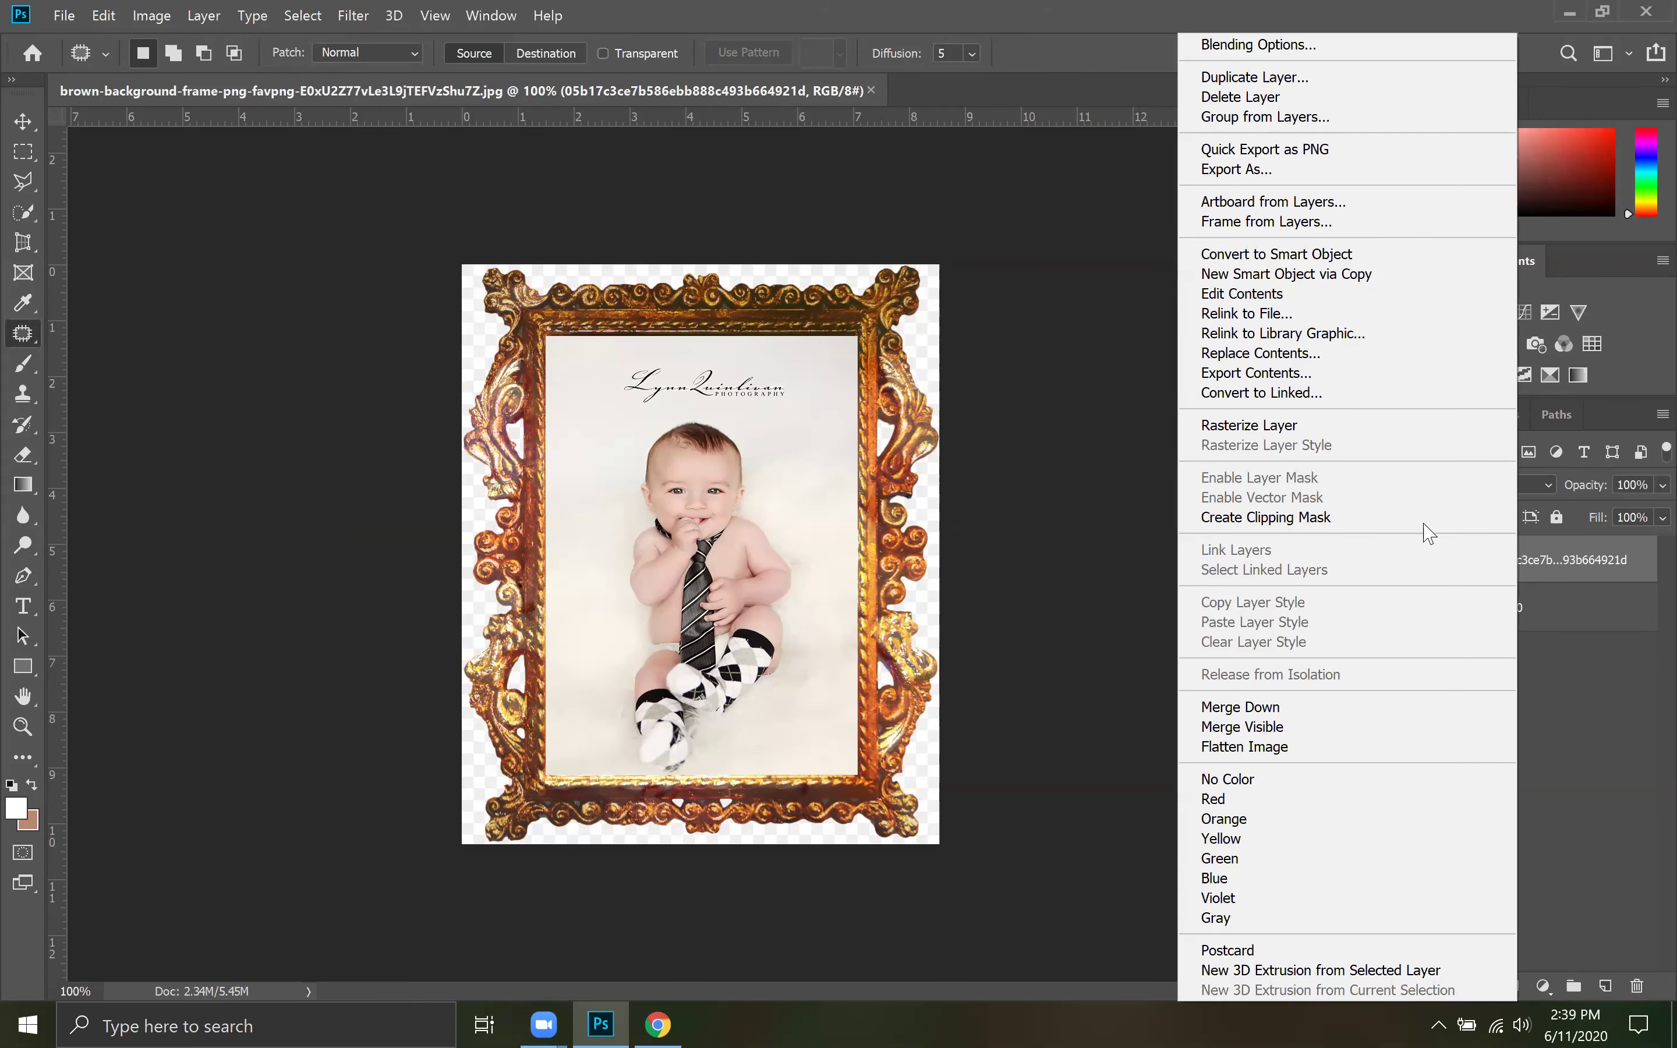
{"action": "left_click", "coordinate": [1312, 430]}
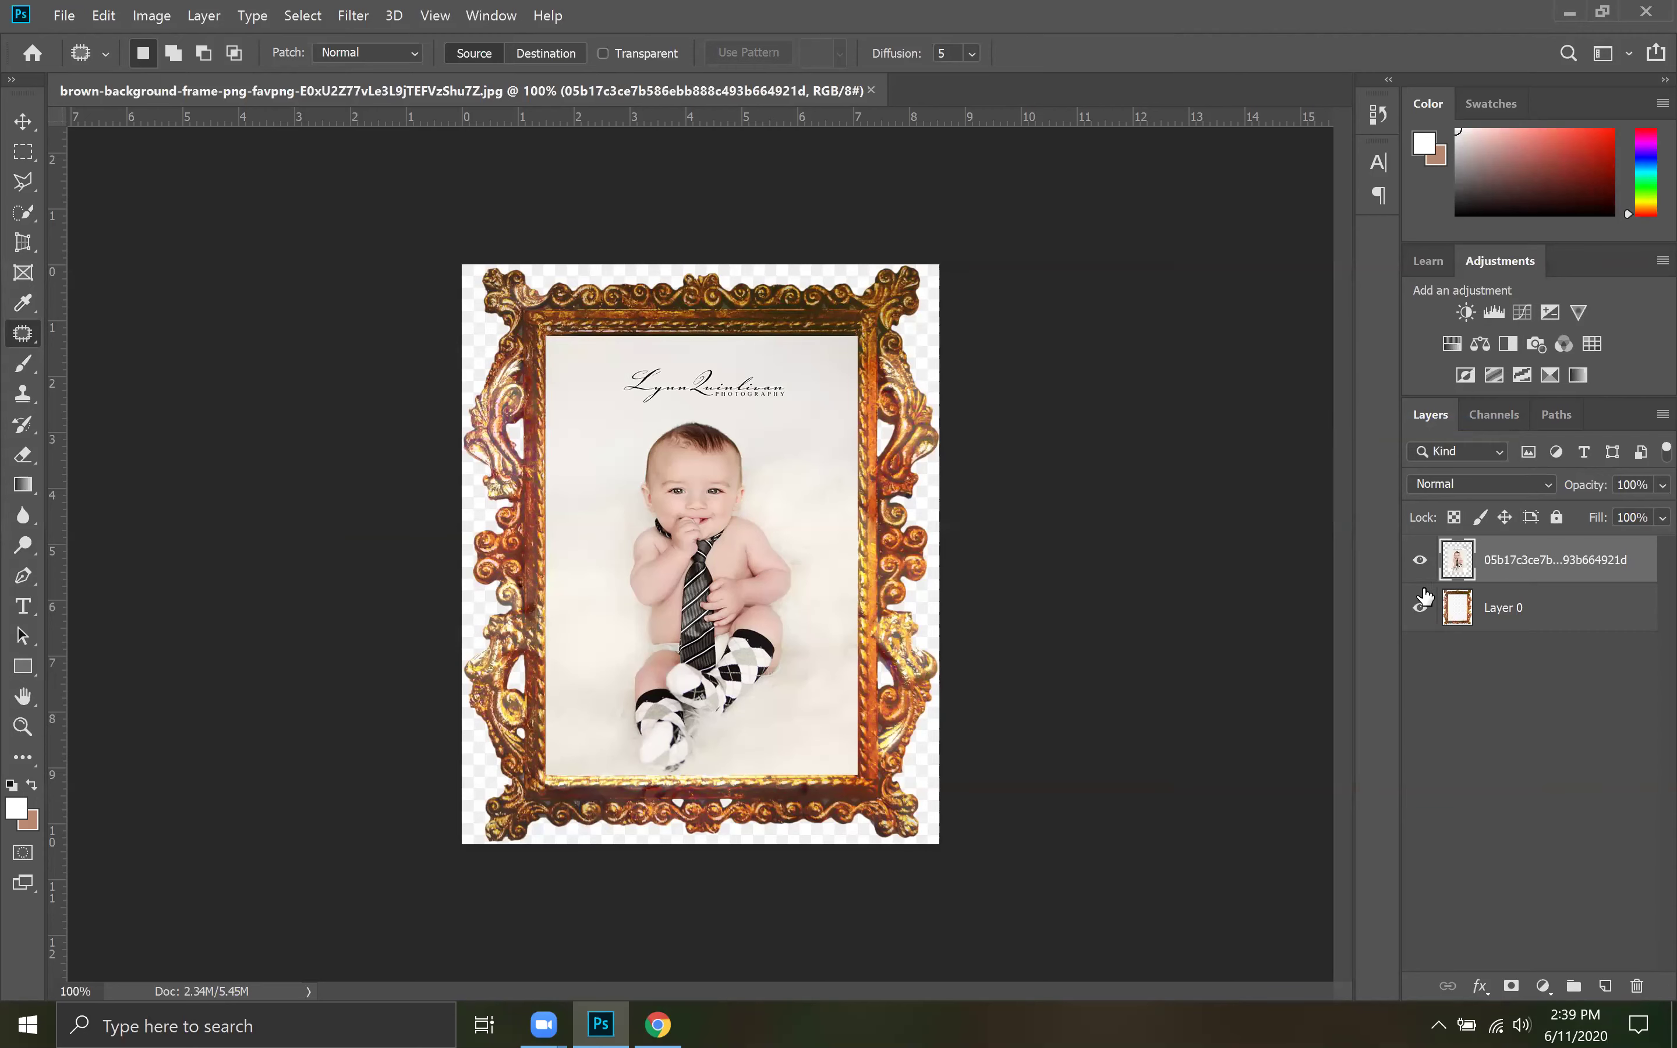
{"action": "right_click", "coordinate": [1512, 563]}
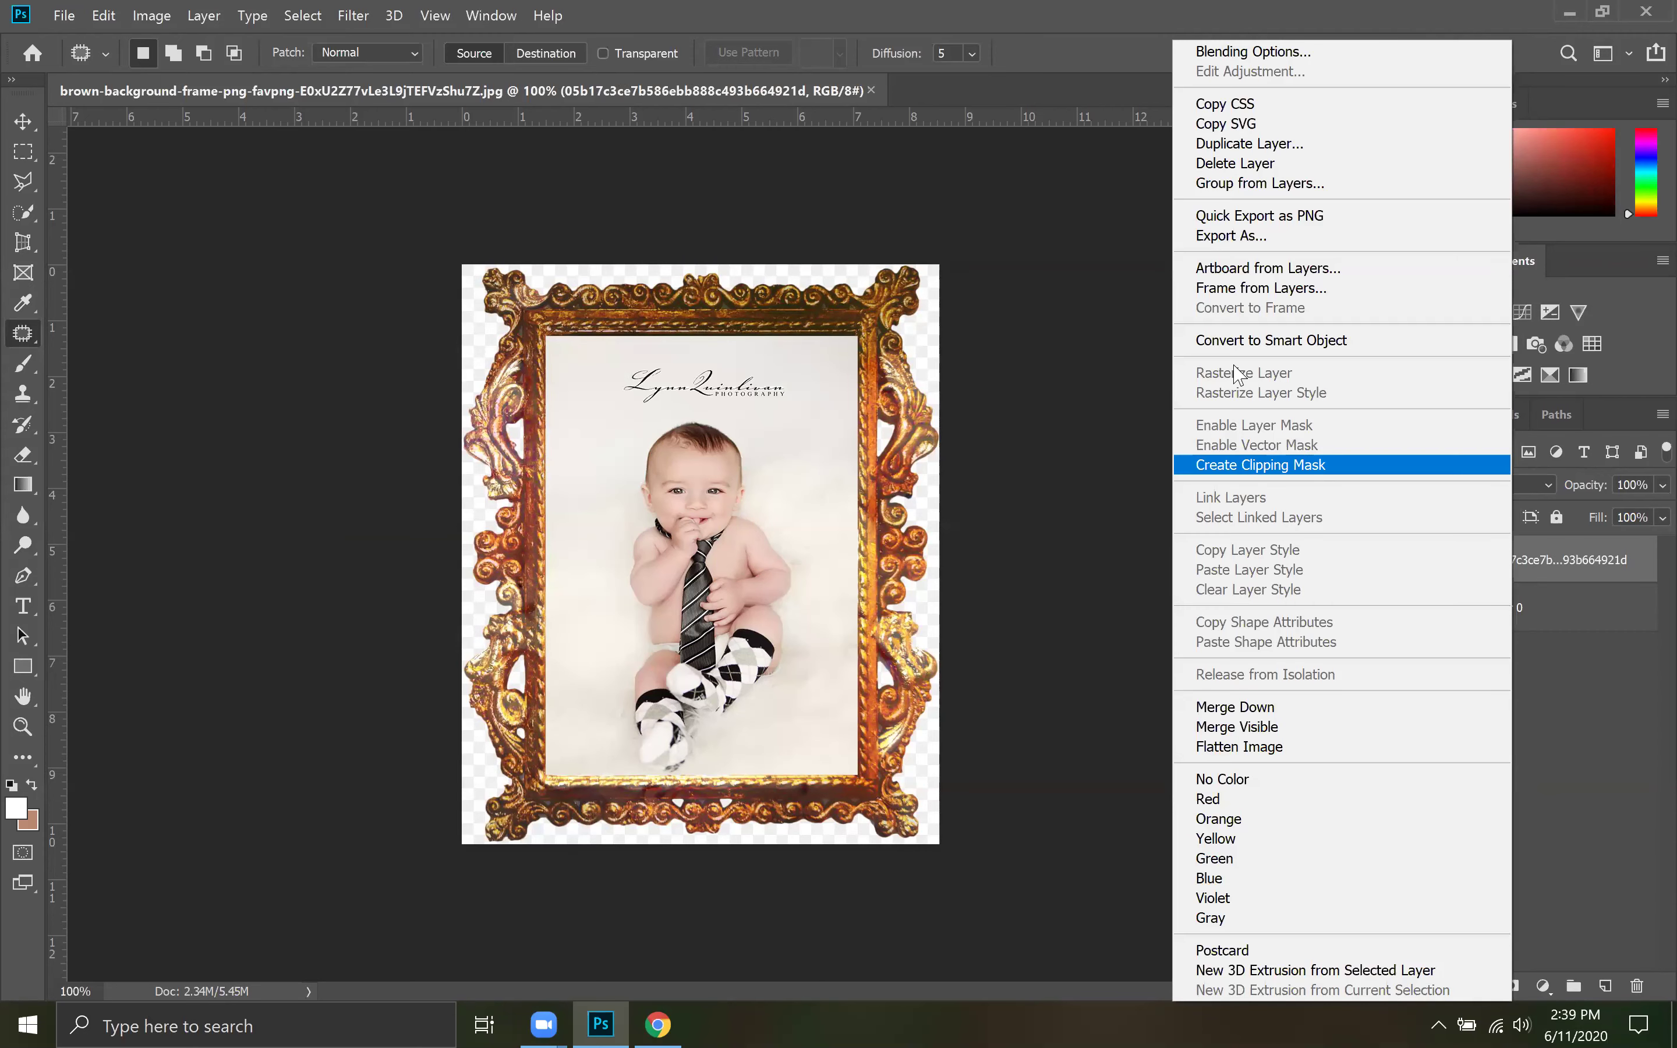
{"action": "left_click", "coordinate": [1276, 342]}
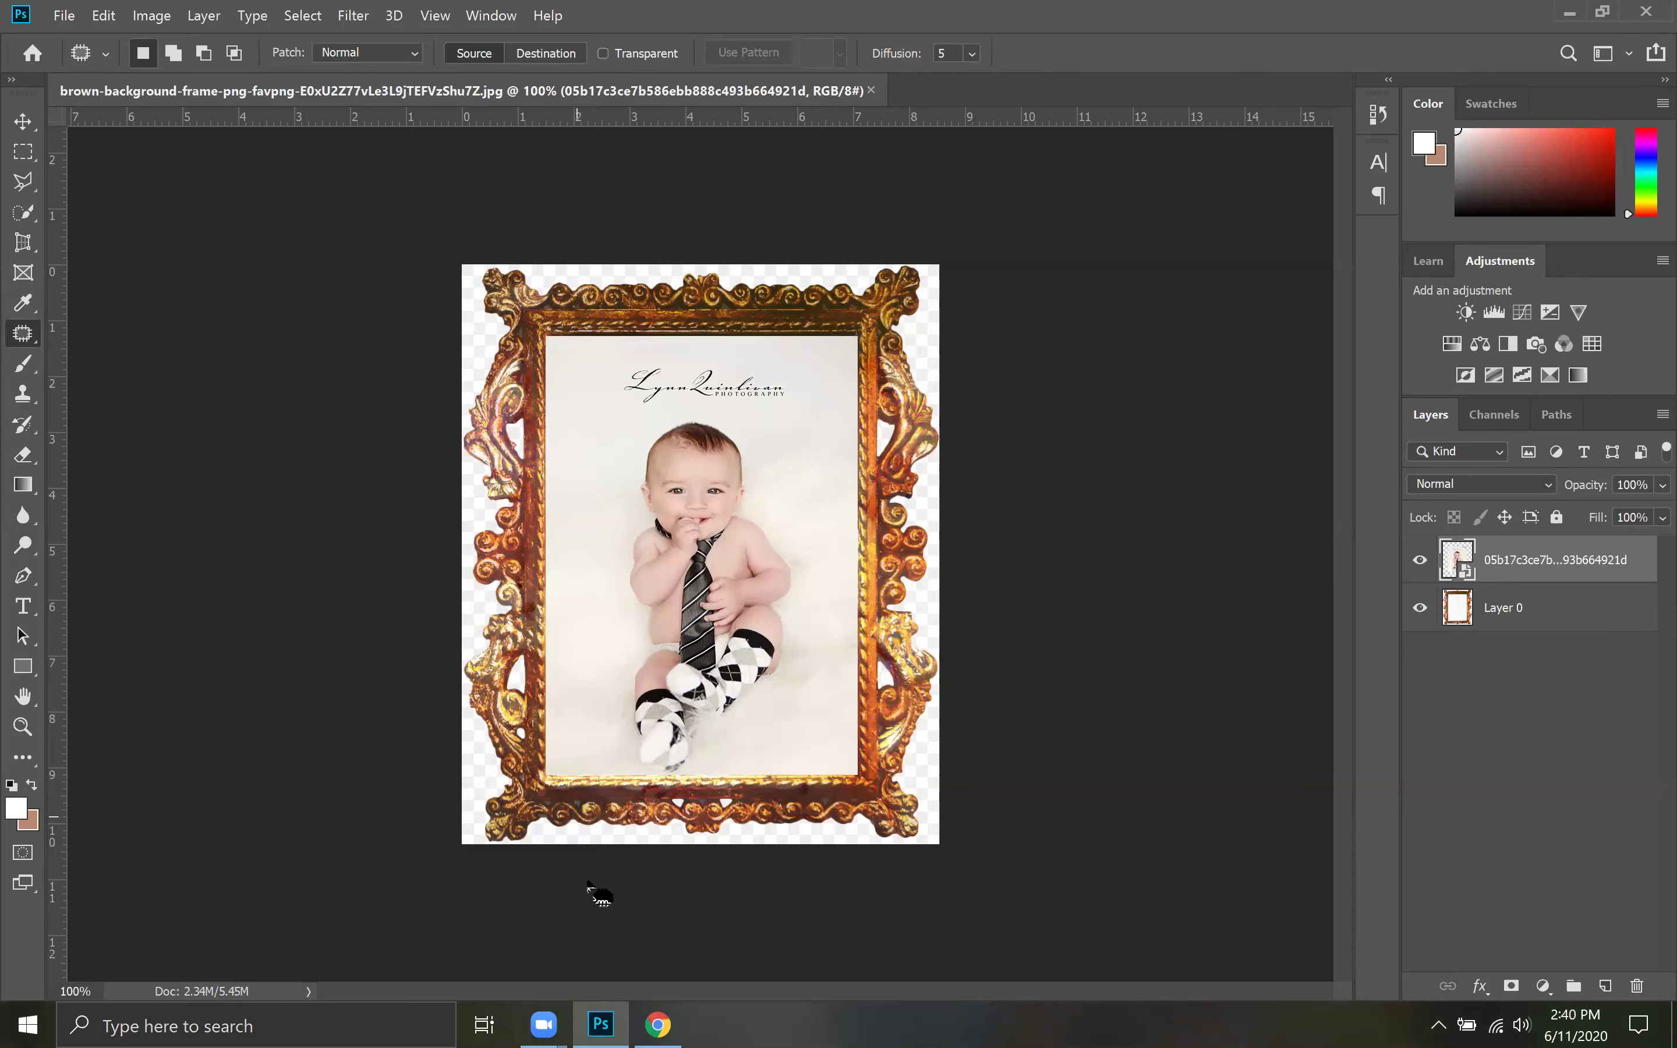
Step: Switch to Chrome, reset the photo frame image search to any size, and filter it to Large again
{"action": "left_click", "coordinate": [658, 1025]}
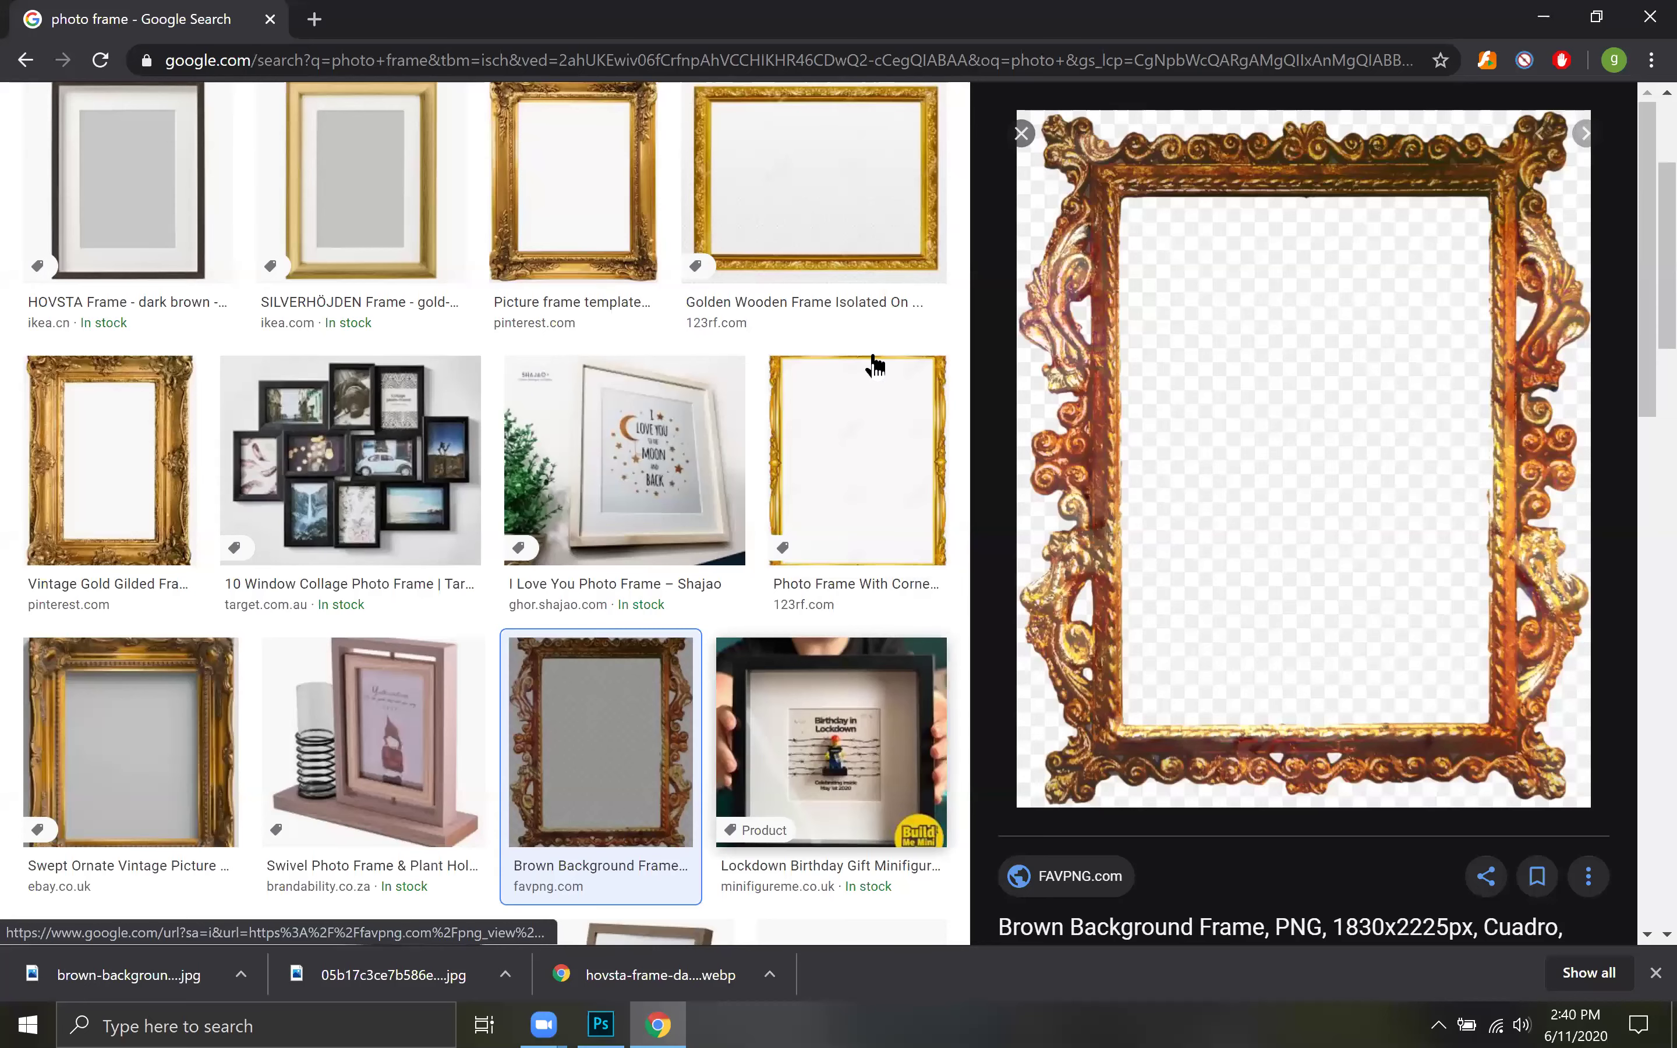
{"action": "scroll", "coordinate": [554, 263], "scroll_direction": "up", "scroll_amount": 4}
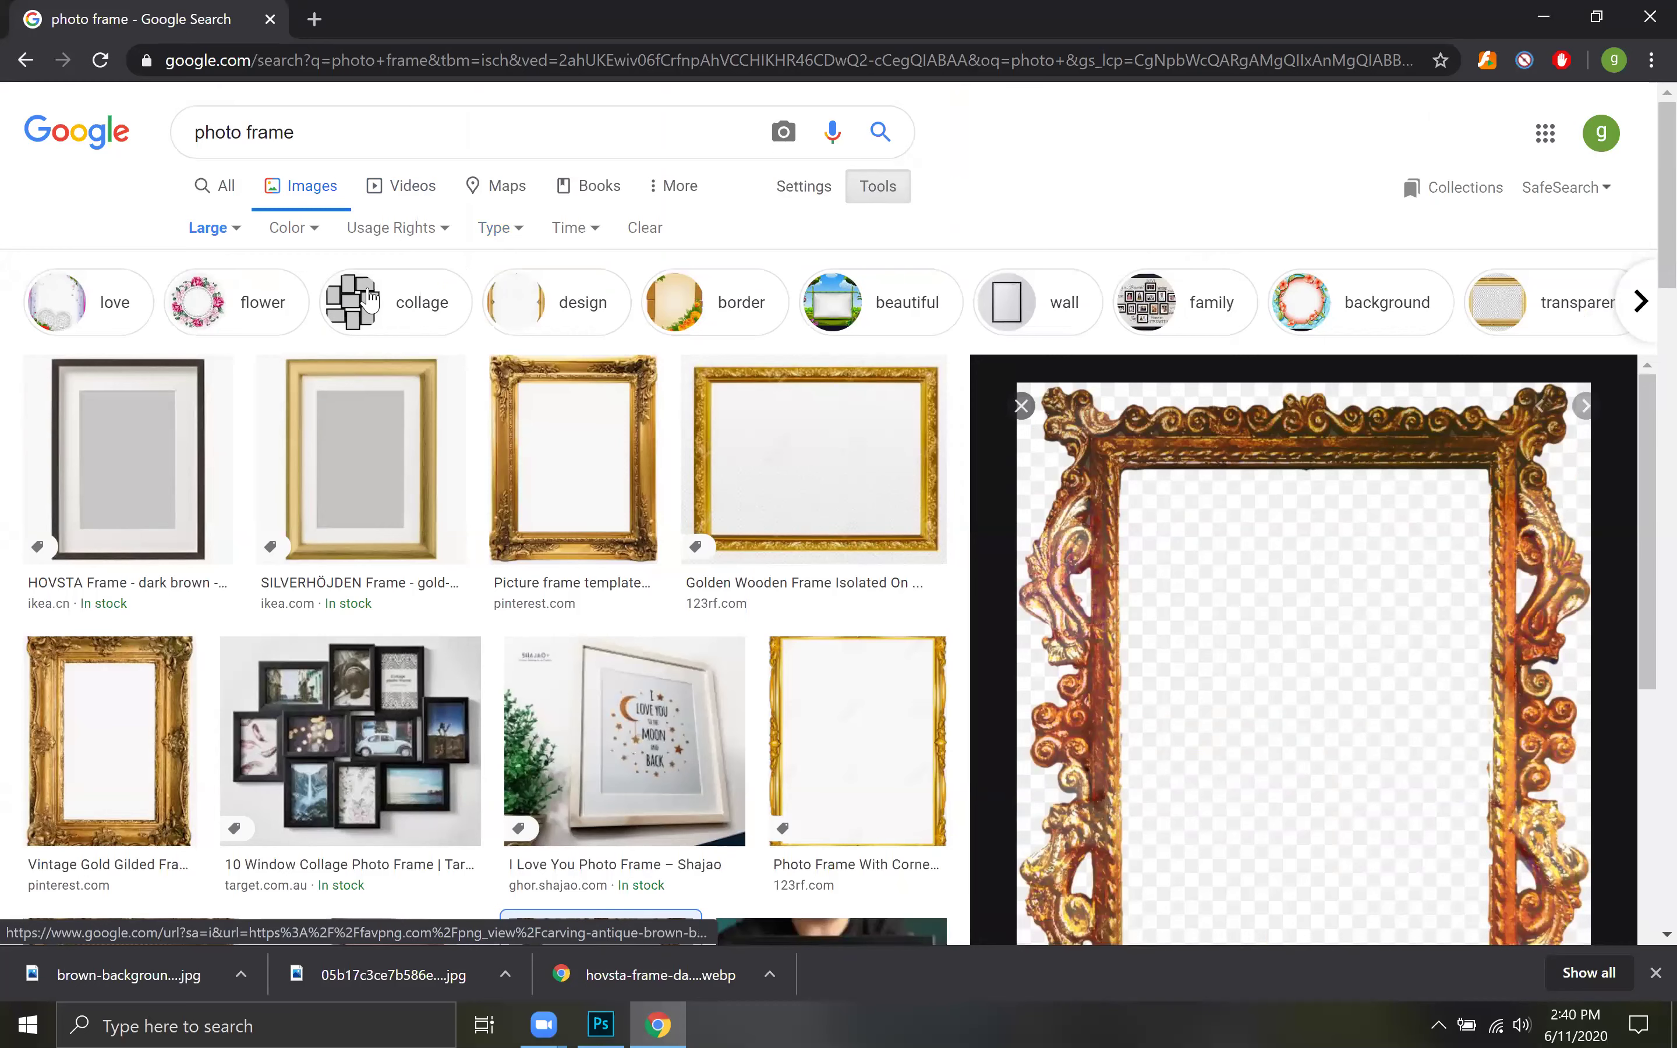
{"action": "left_click", "coordinate": [209, 229]}
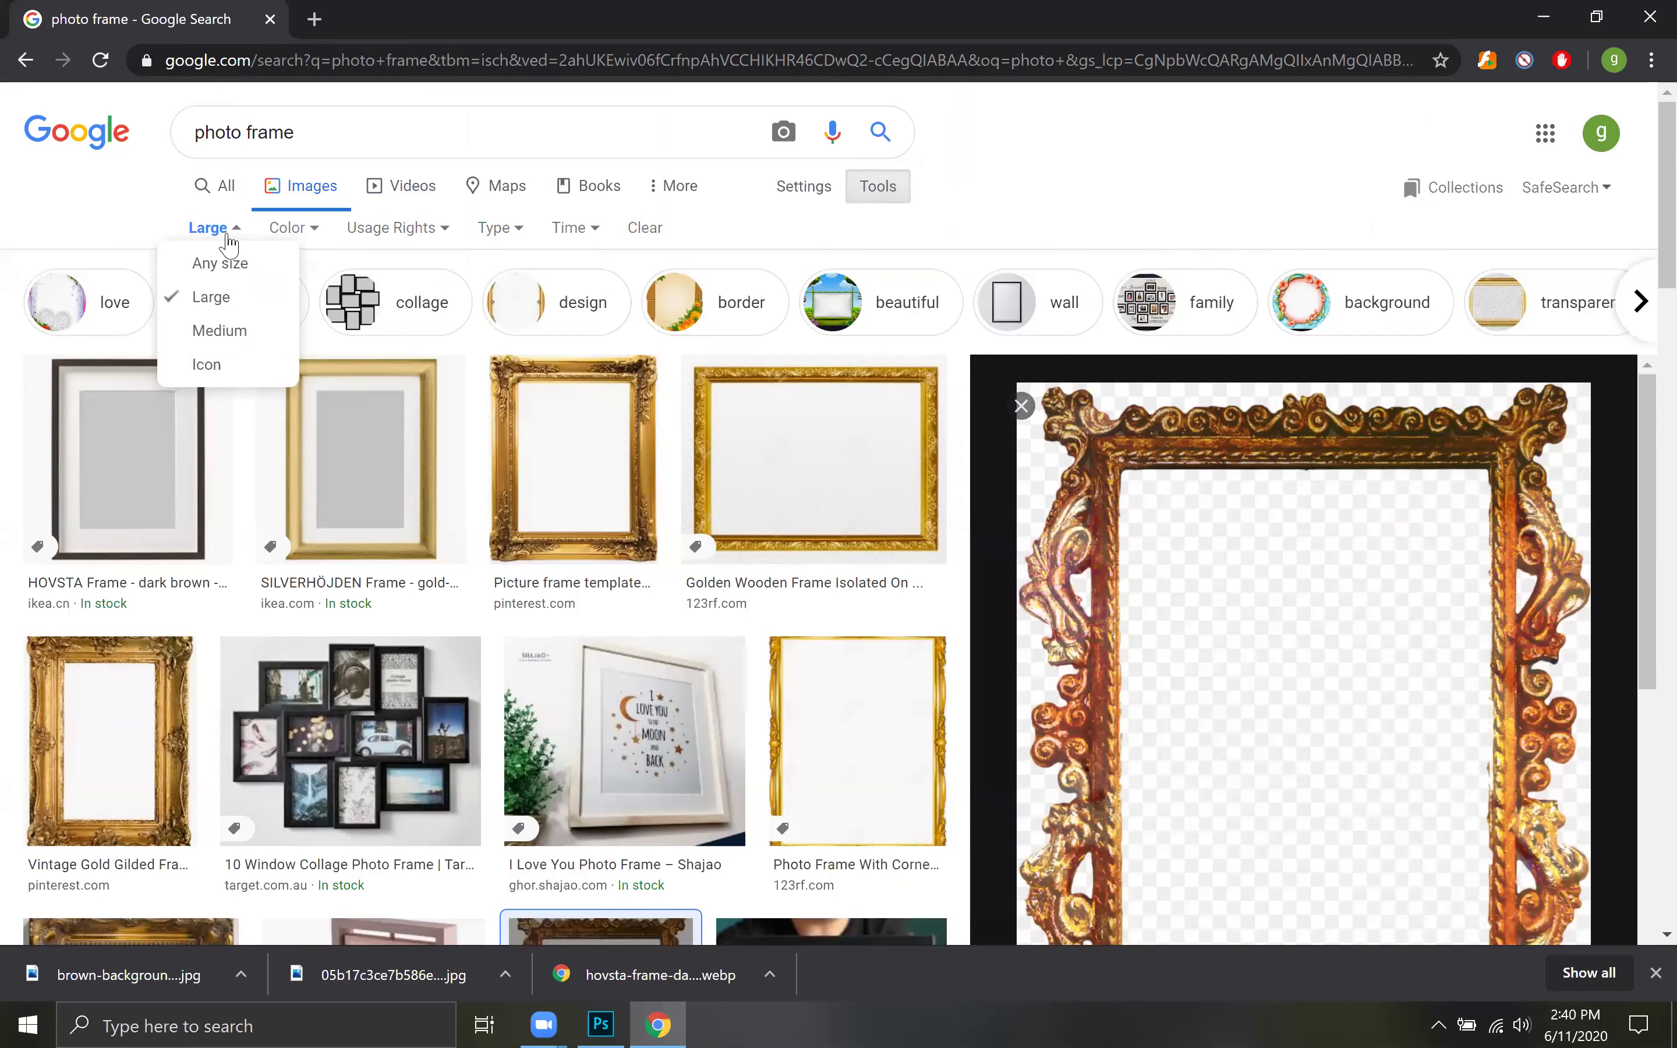
{"action": "left_click", "coordinate": [222, 261]}
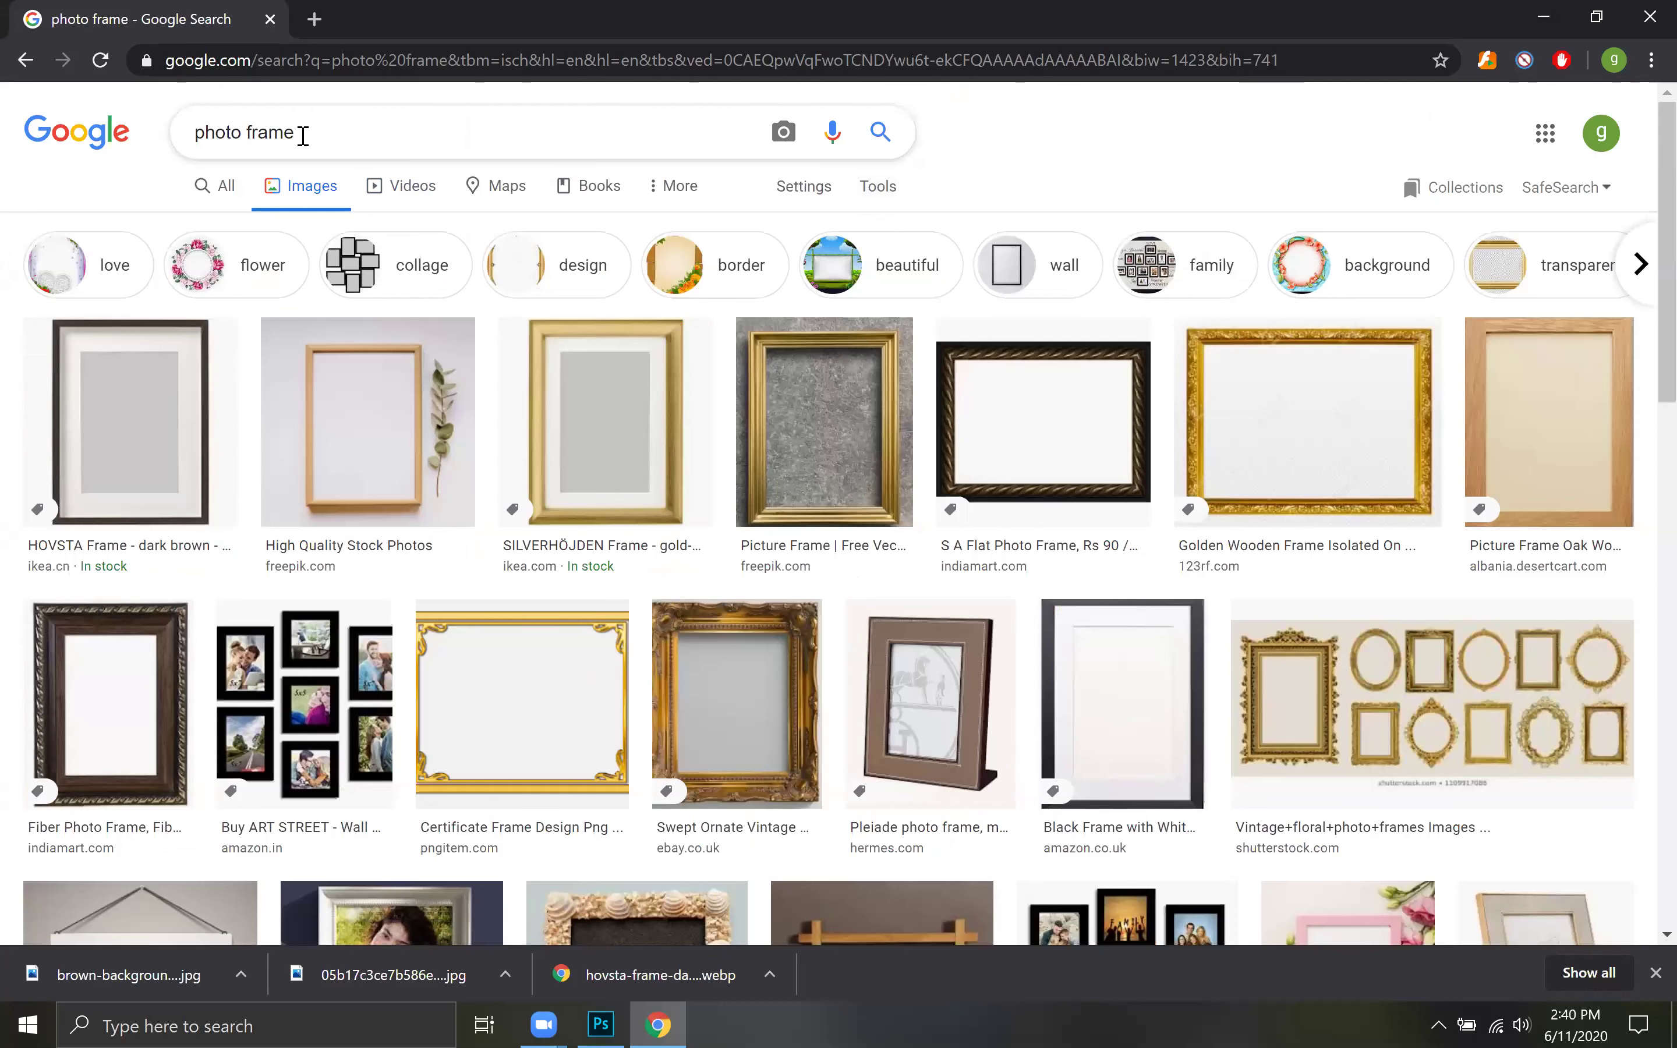
{"action": "left_click", "coordinate": [880, 194]}
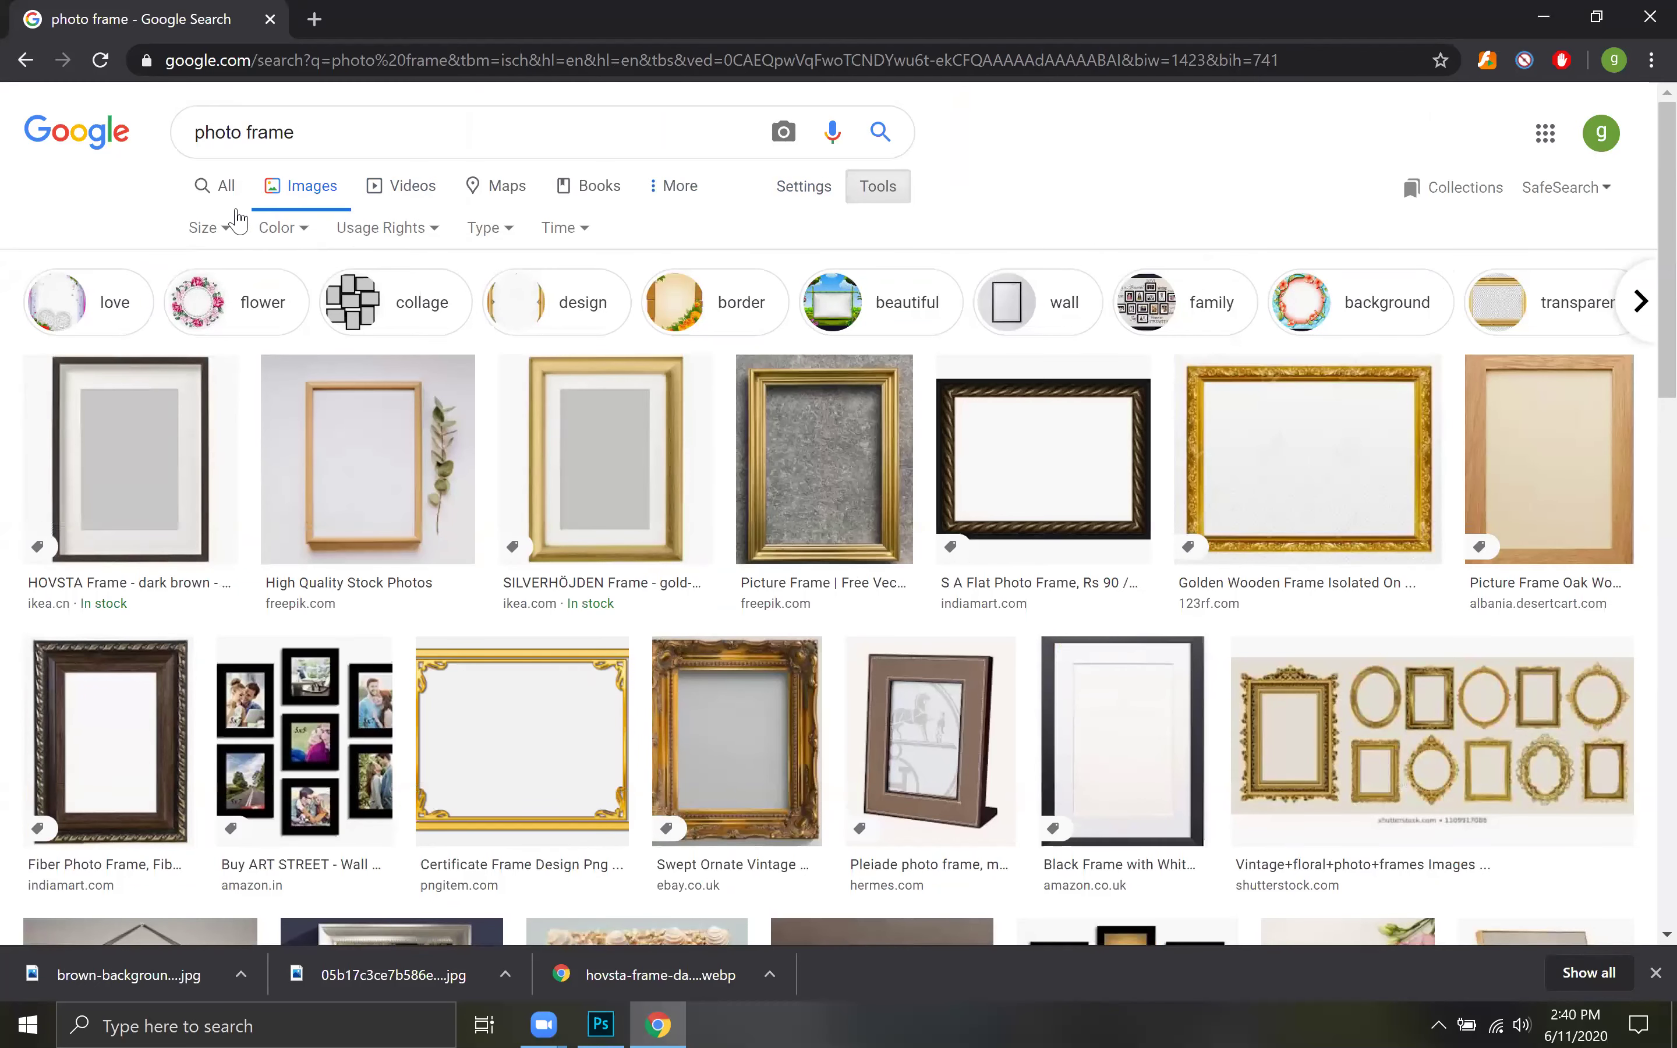
{"action": "left_click", "coordinate": [208, 236]}
{"action": "left_click", "coordinate": [236, 303]}
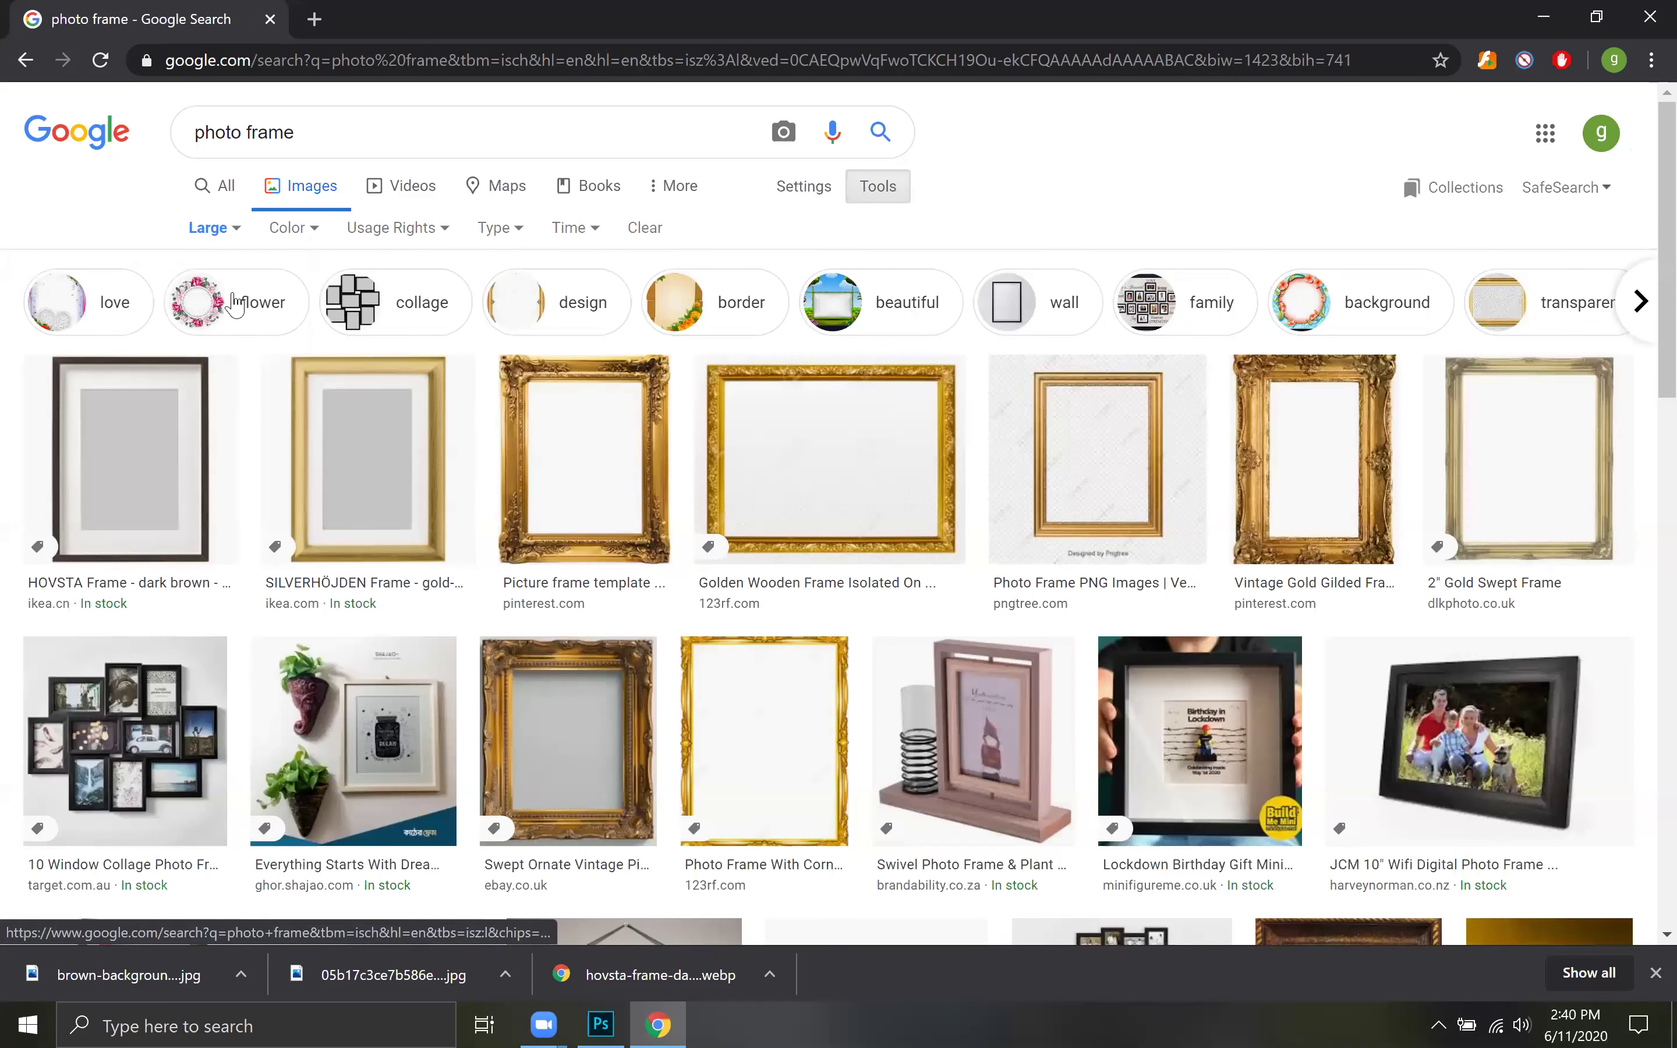
{"action": "left_click", "coordinate": [1051, 659]}
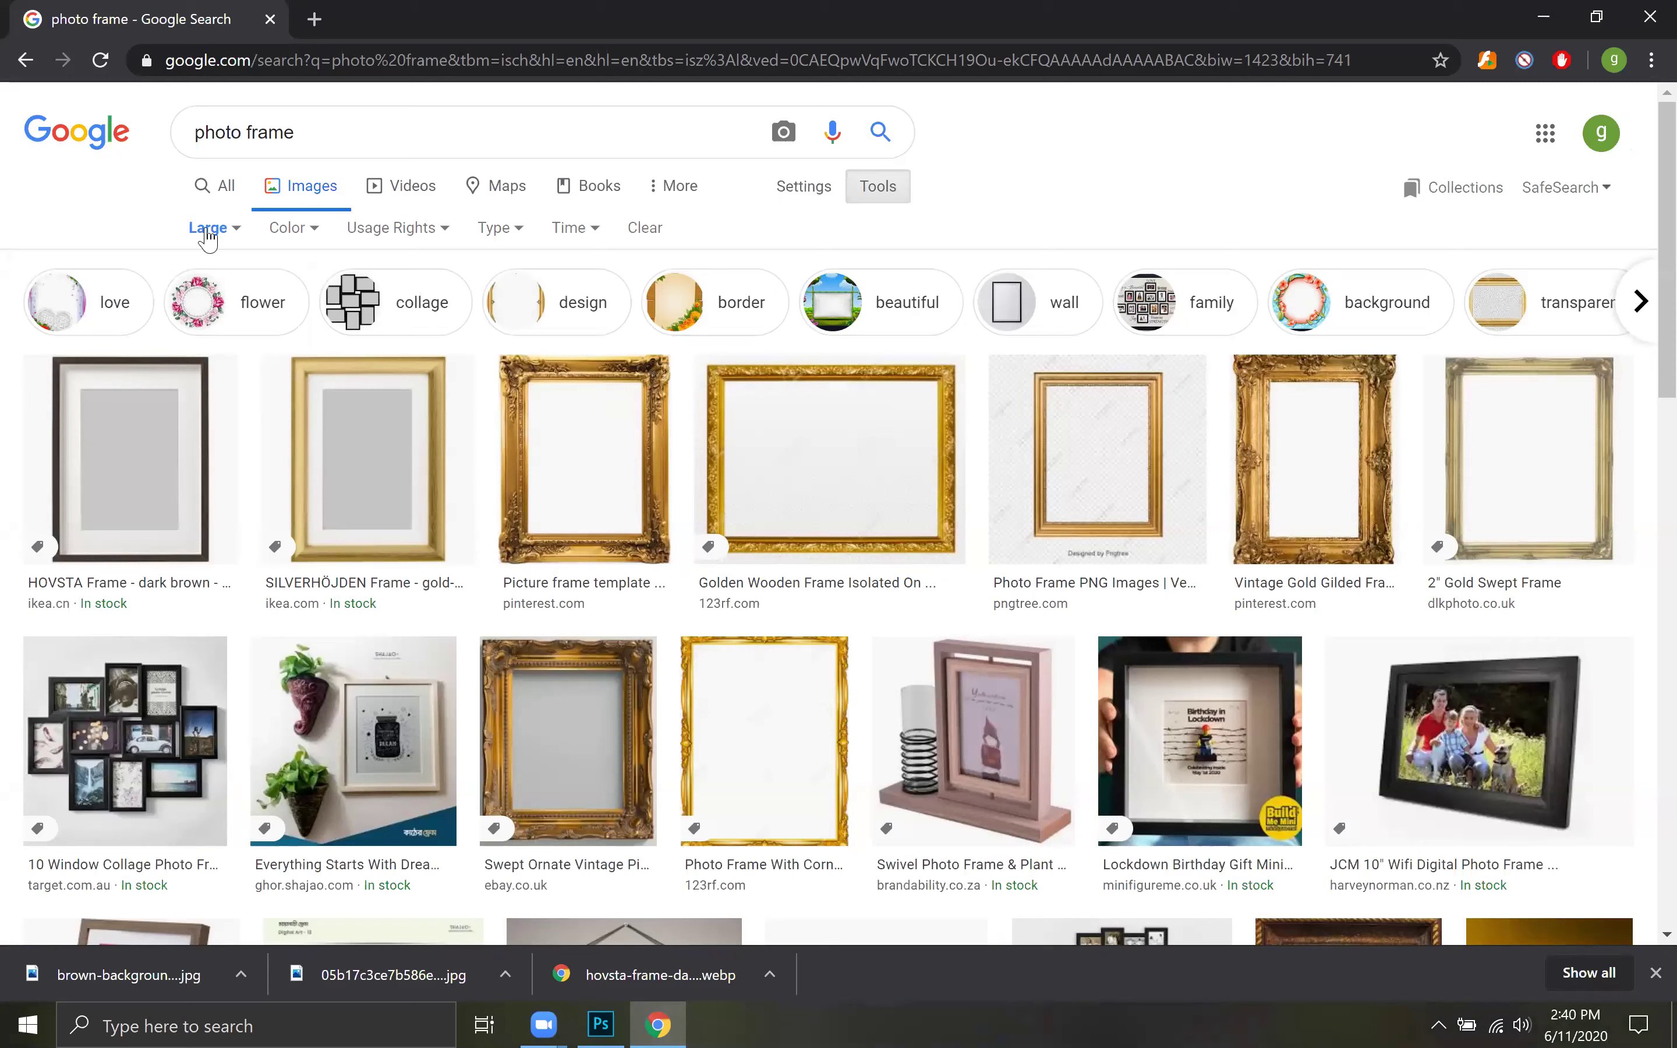
Step: Switch back to Photoshop and close the brown-background-frame document
{"action": "left_click", "coordinate": [655, 970]}
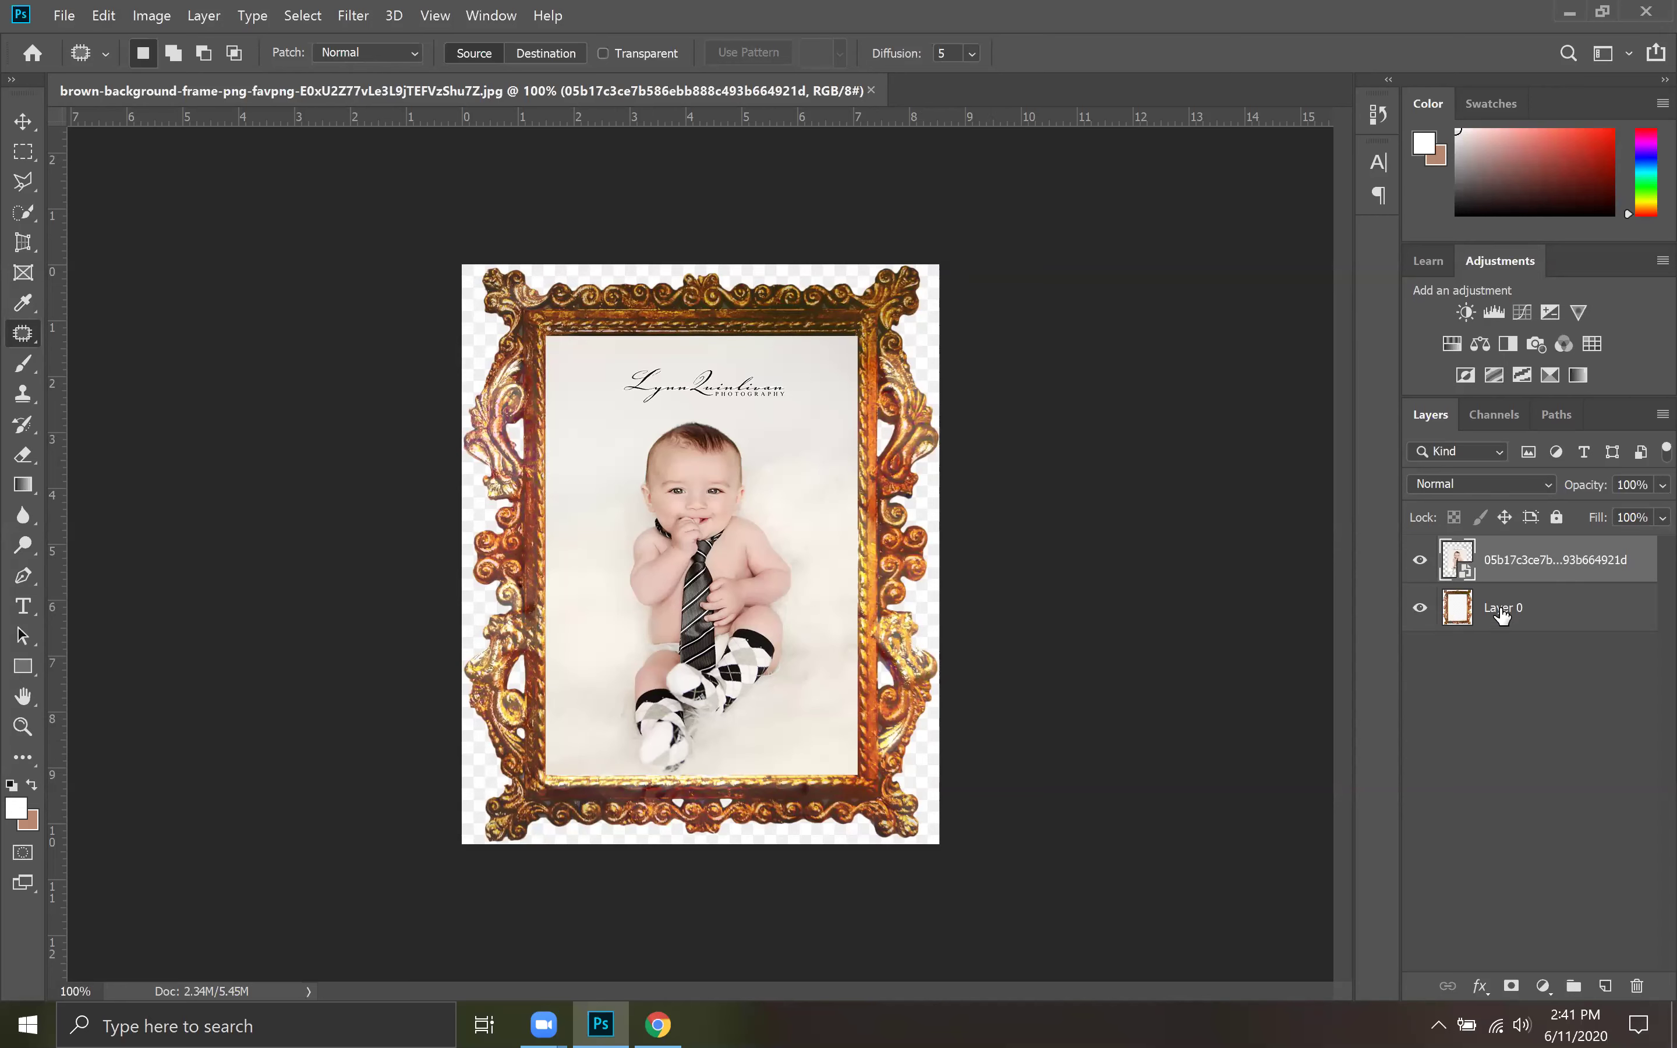
{"action": "left_click", "coordinate": [871, 90]}
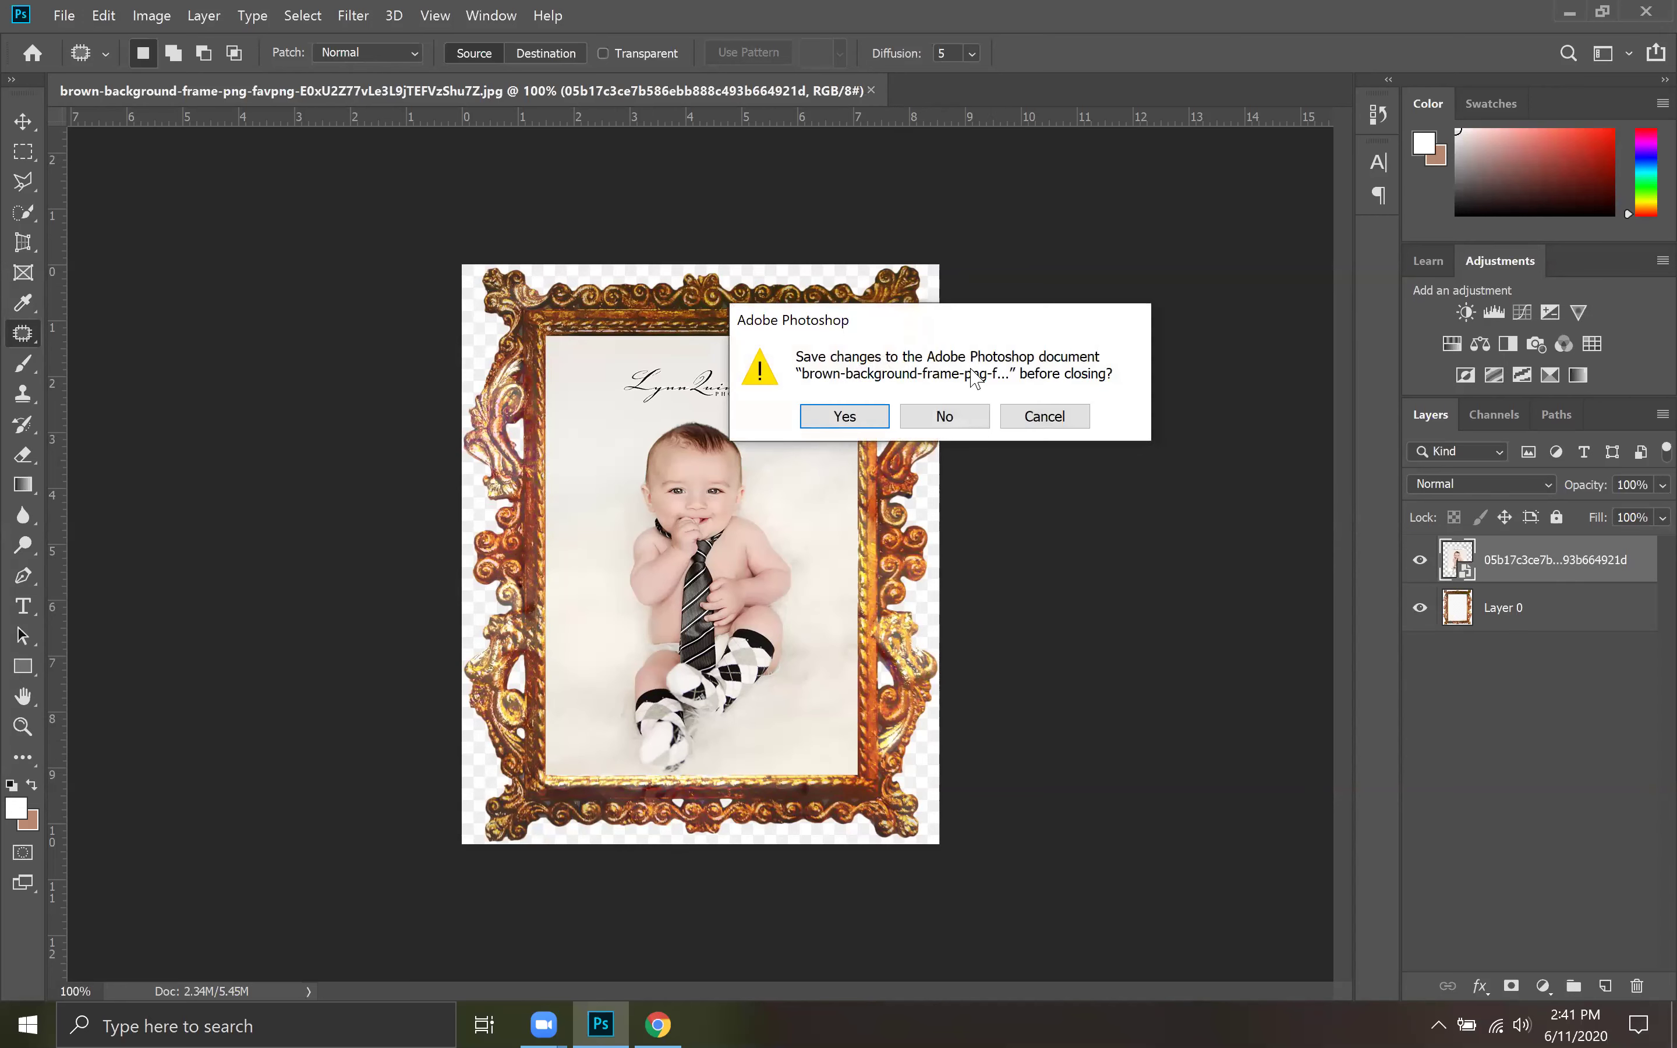
{"action": "key", "text": "Return"}
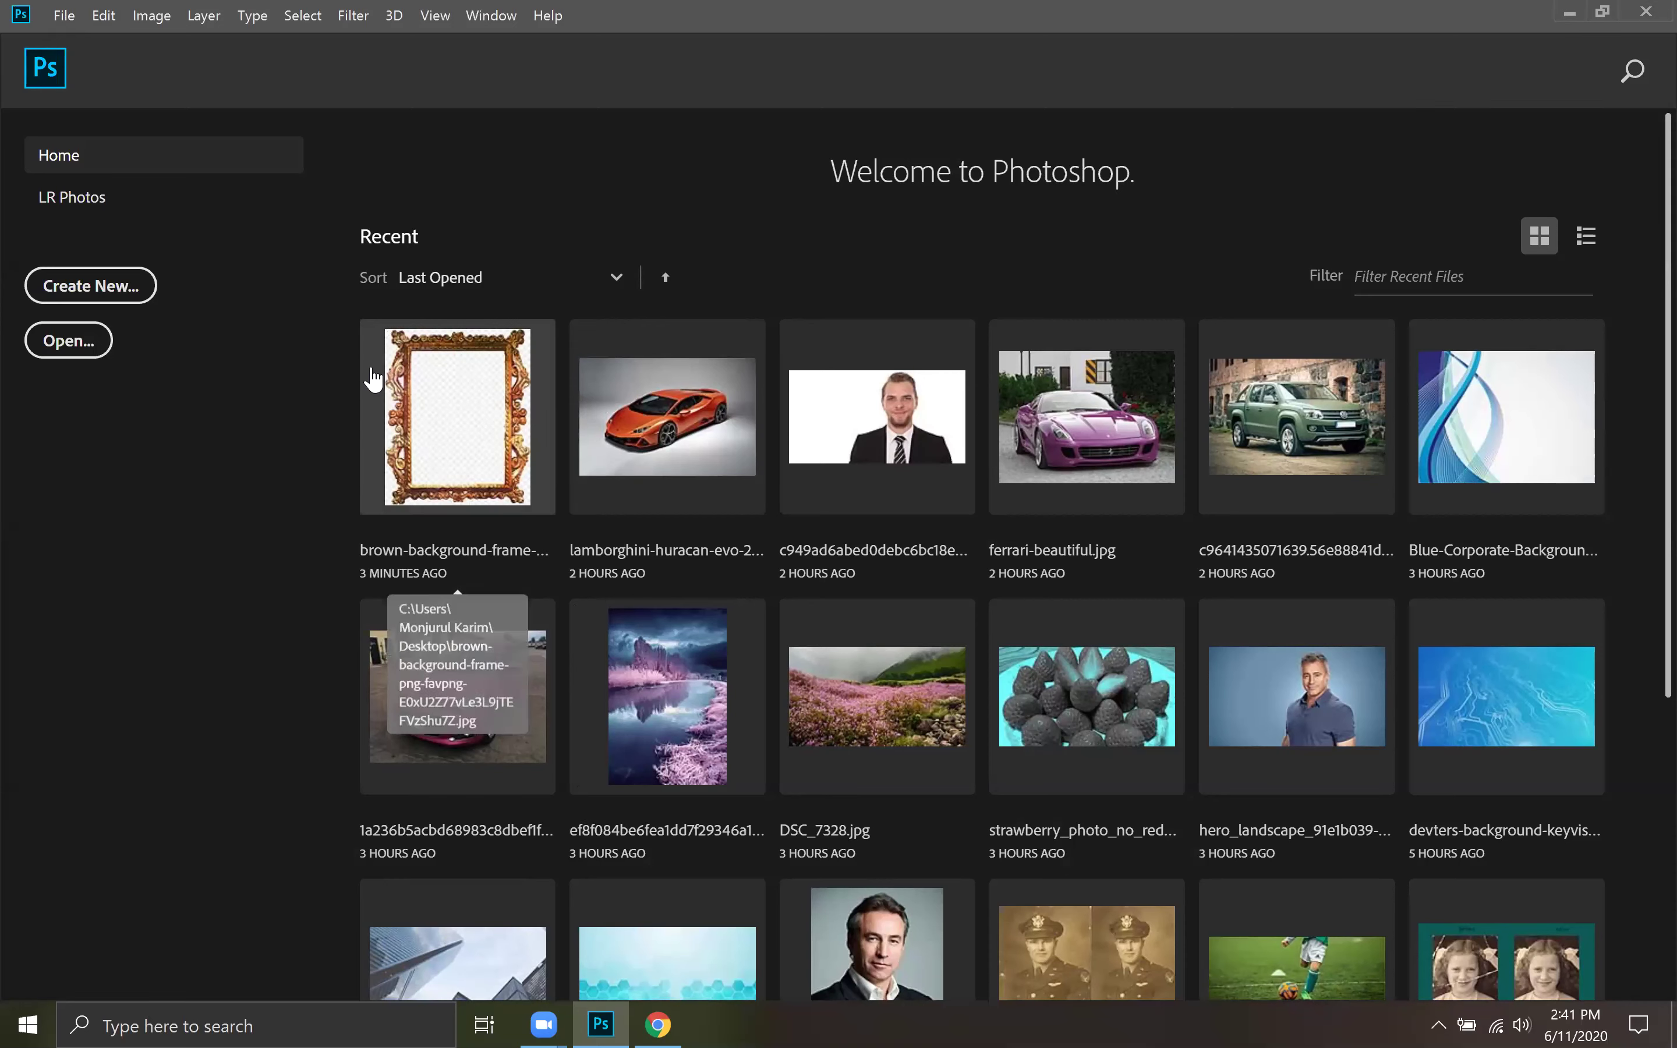
Step: Show the desktop, look at the drives and folders in This PC, and close that window
{"action": "left_click", "coordinate": [1570, 13]}
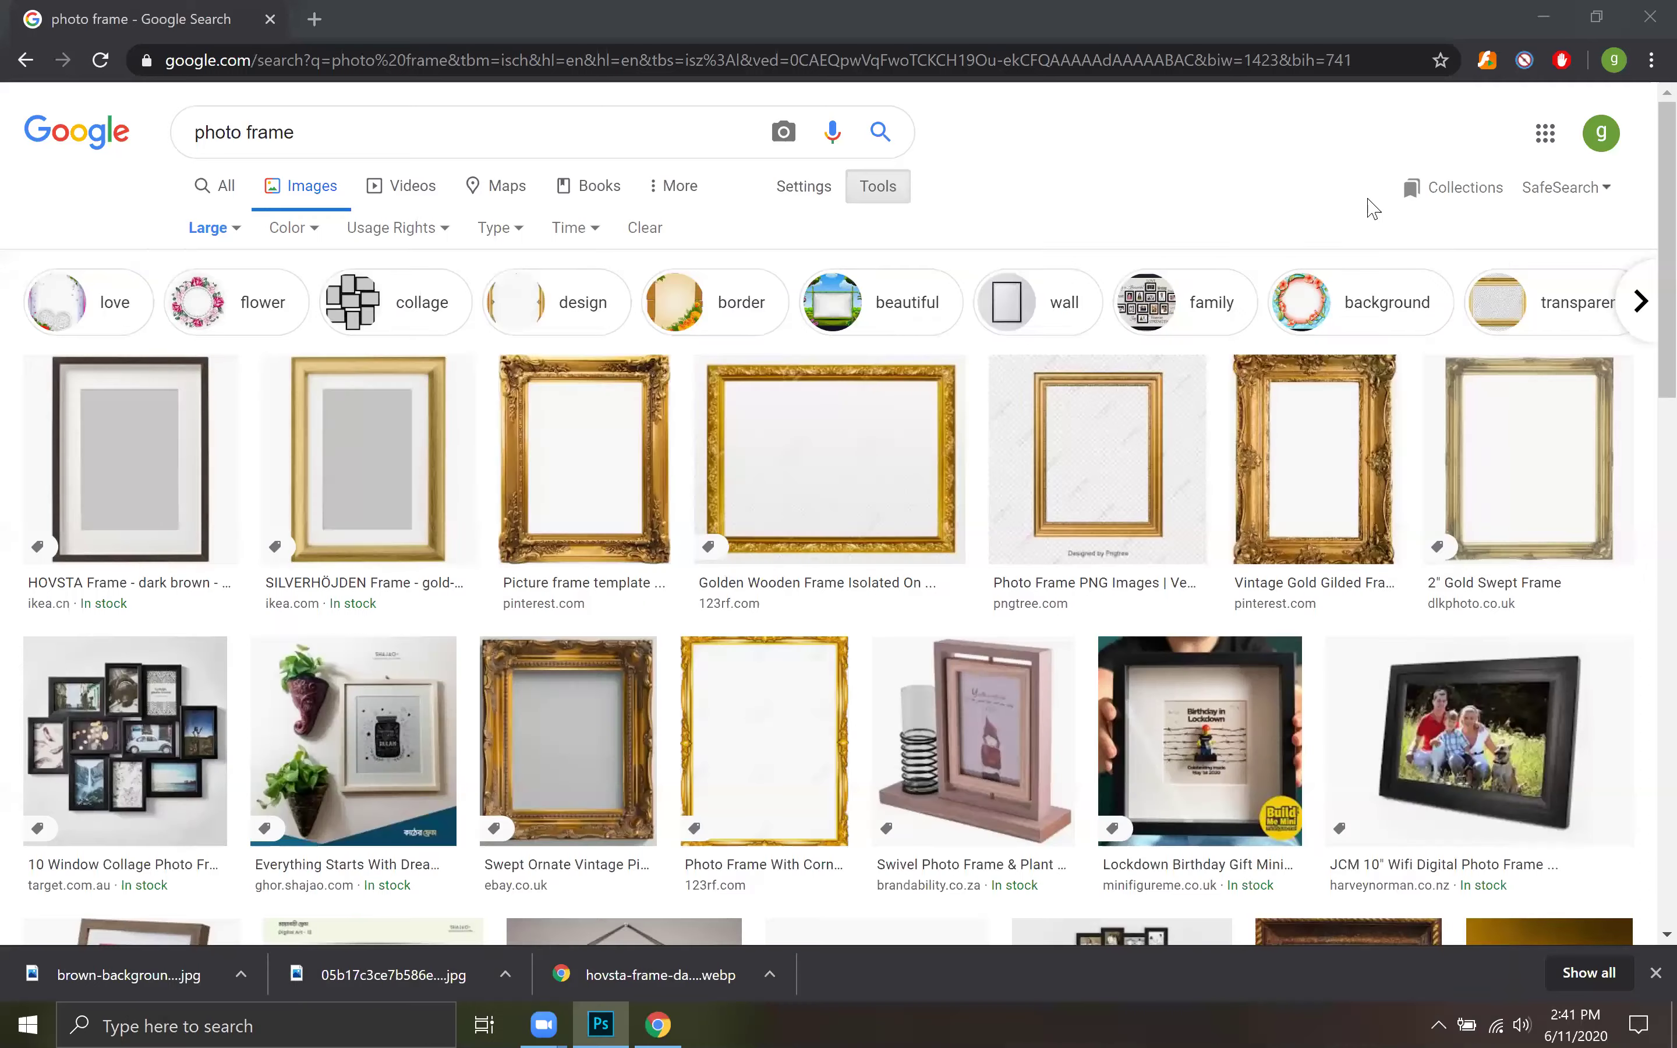
{"action": "key", "text": "super+d"}
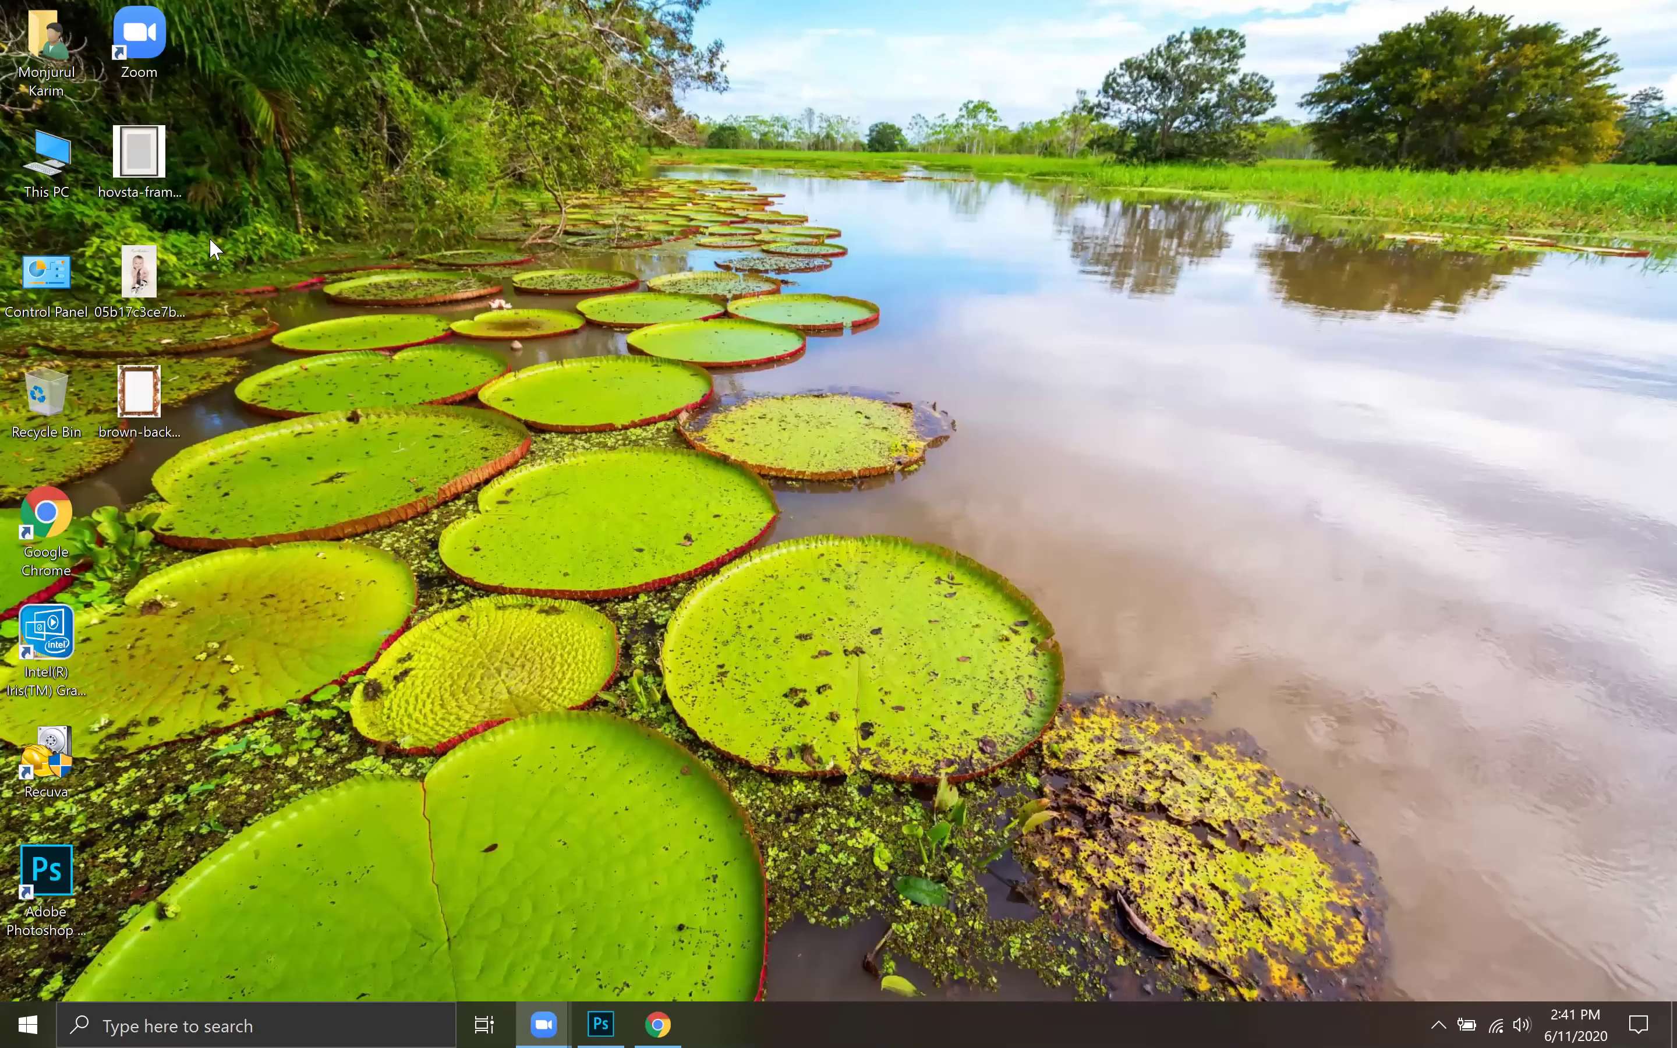
{"action": "left_click", "coordinate": [45, 170]}
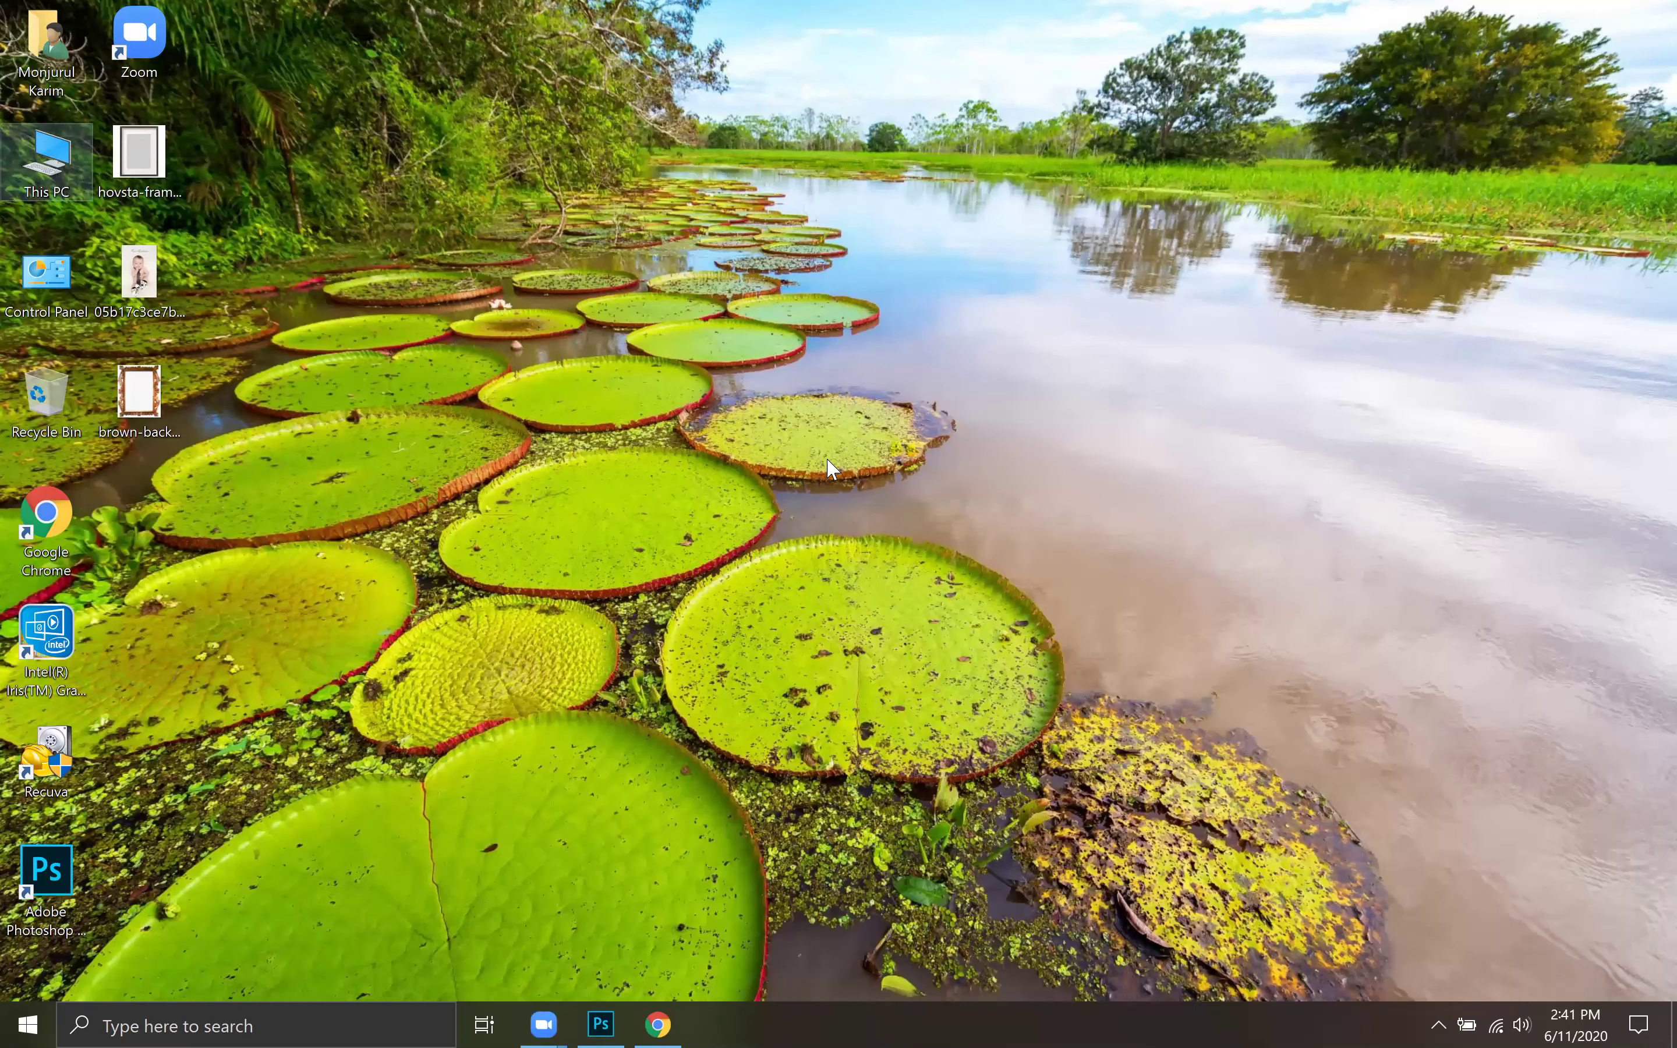
{"action": "key", "text": "Return"}
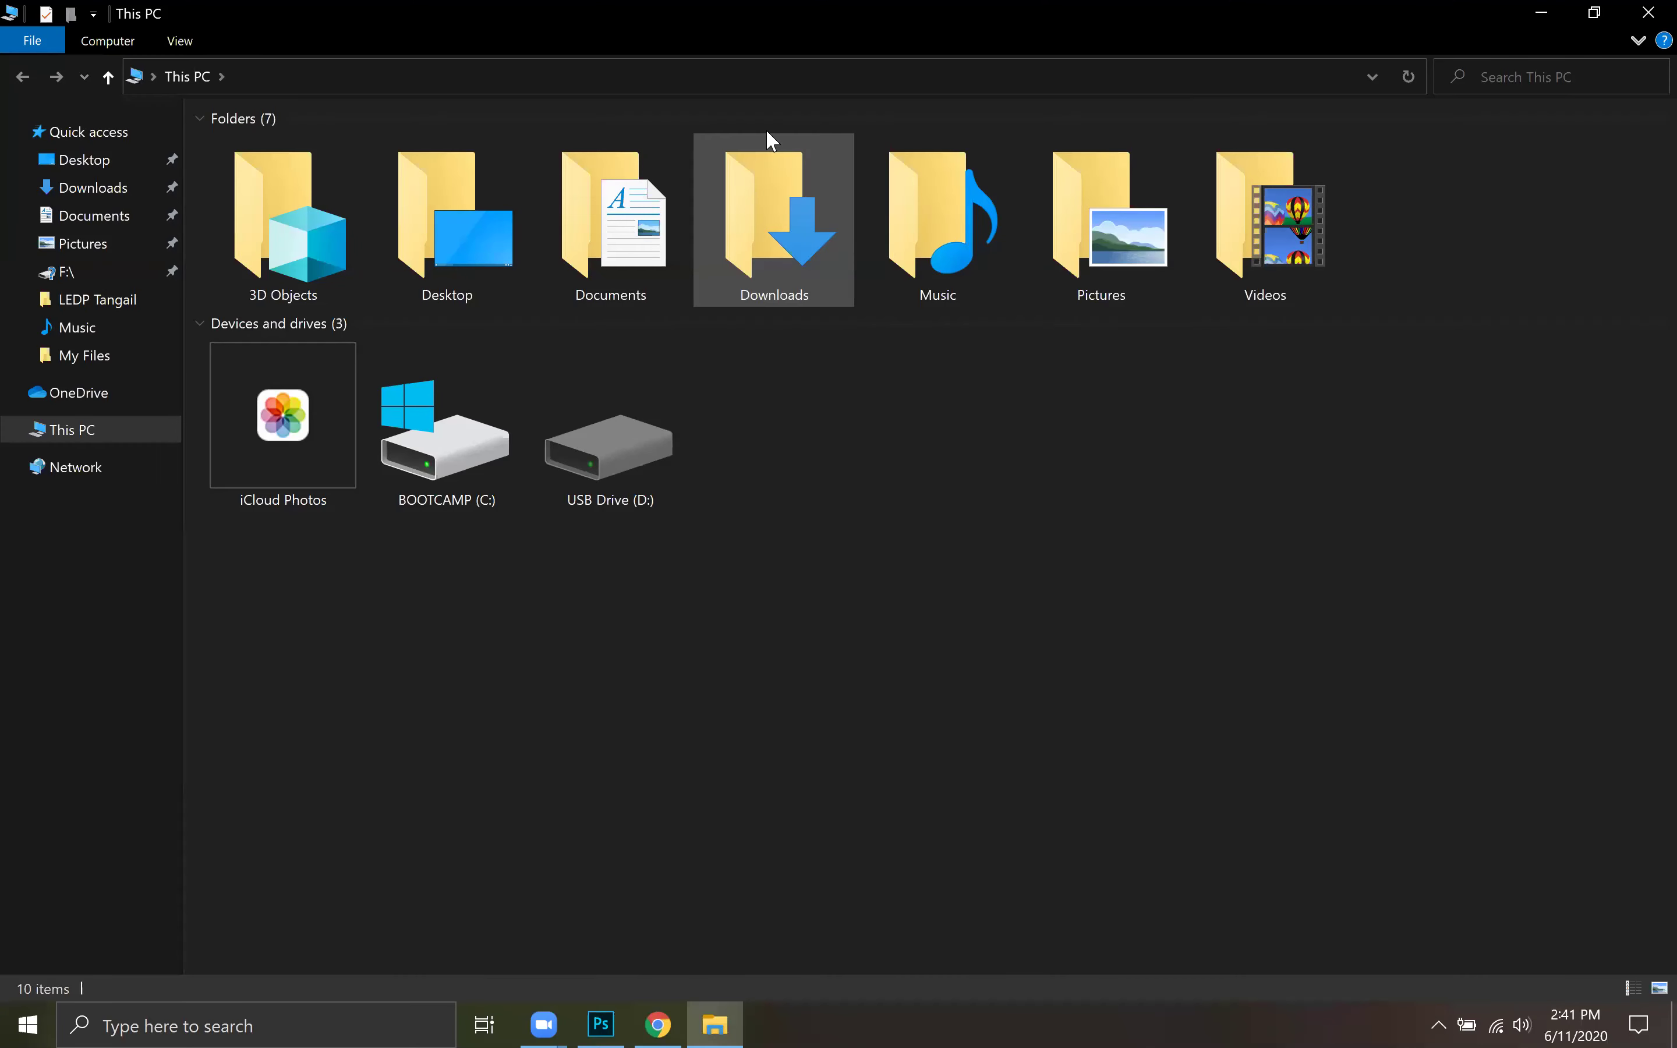
{"action": "key", "text": "alt+F4"}
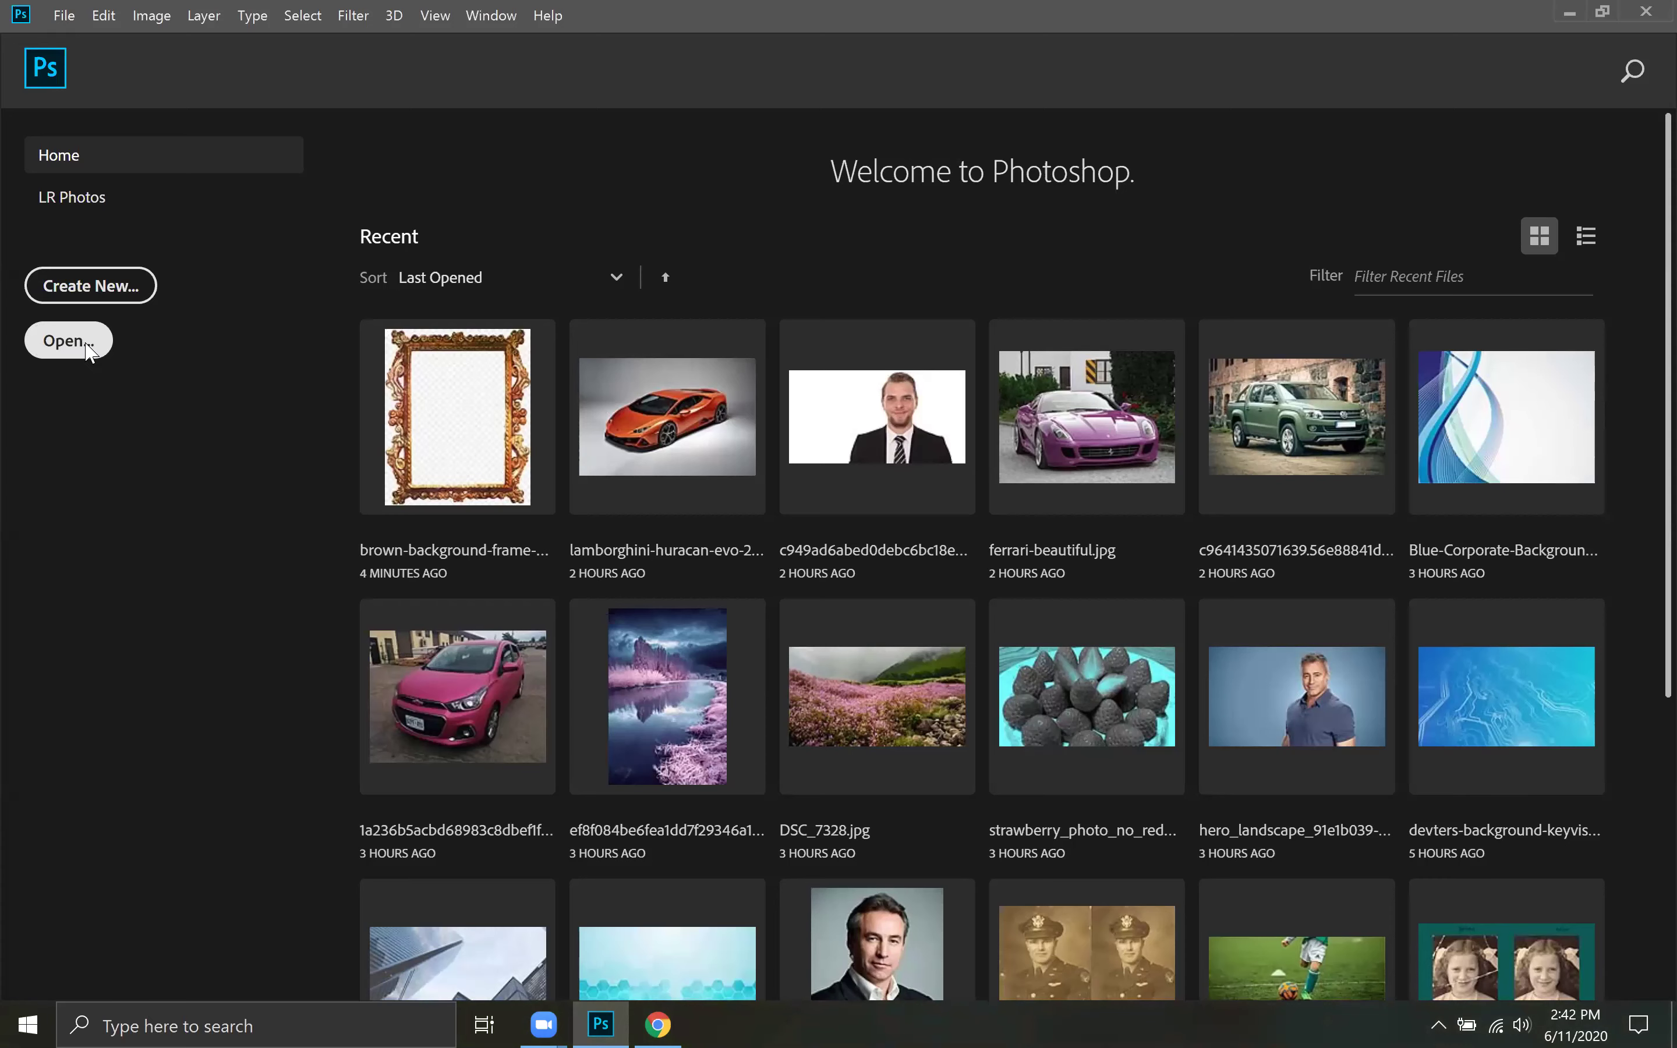
Step: Start opening a file in Photoshop and try to browse to the My Files folder
{"action": "left_click", "coordinate": [69, 341]}
{"action": "left_click", "coordinate": [86, 329]}
{"action": "left_click", "coordinate": [1135, 385]}
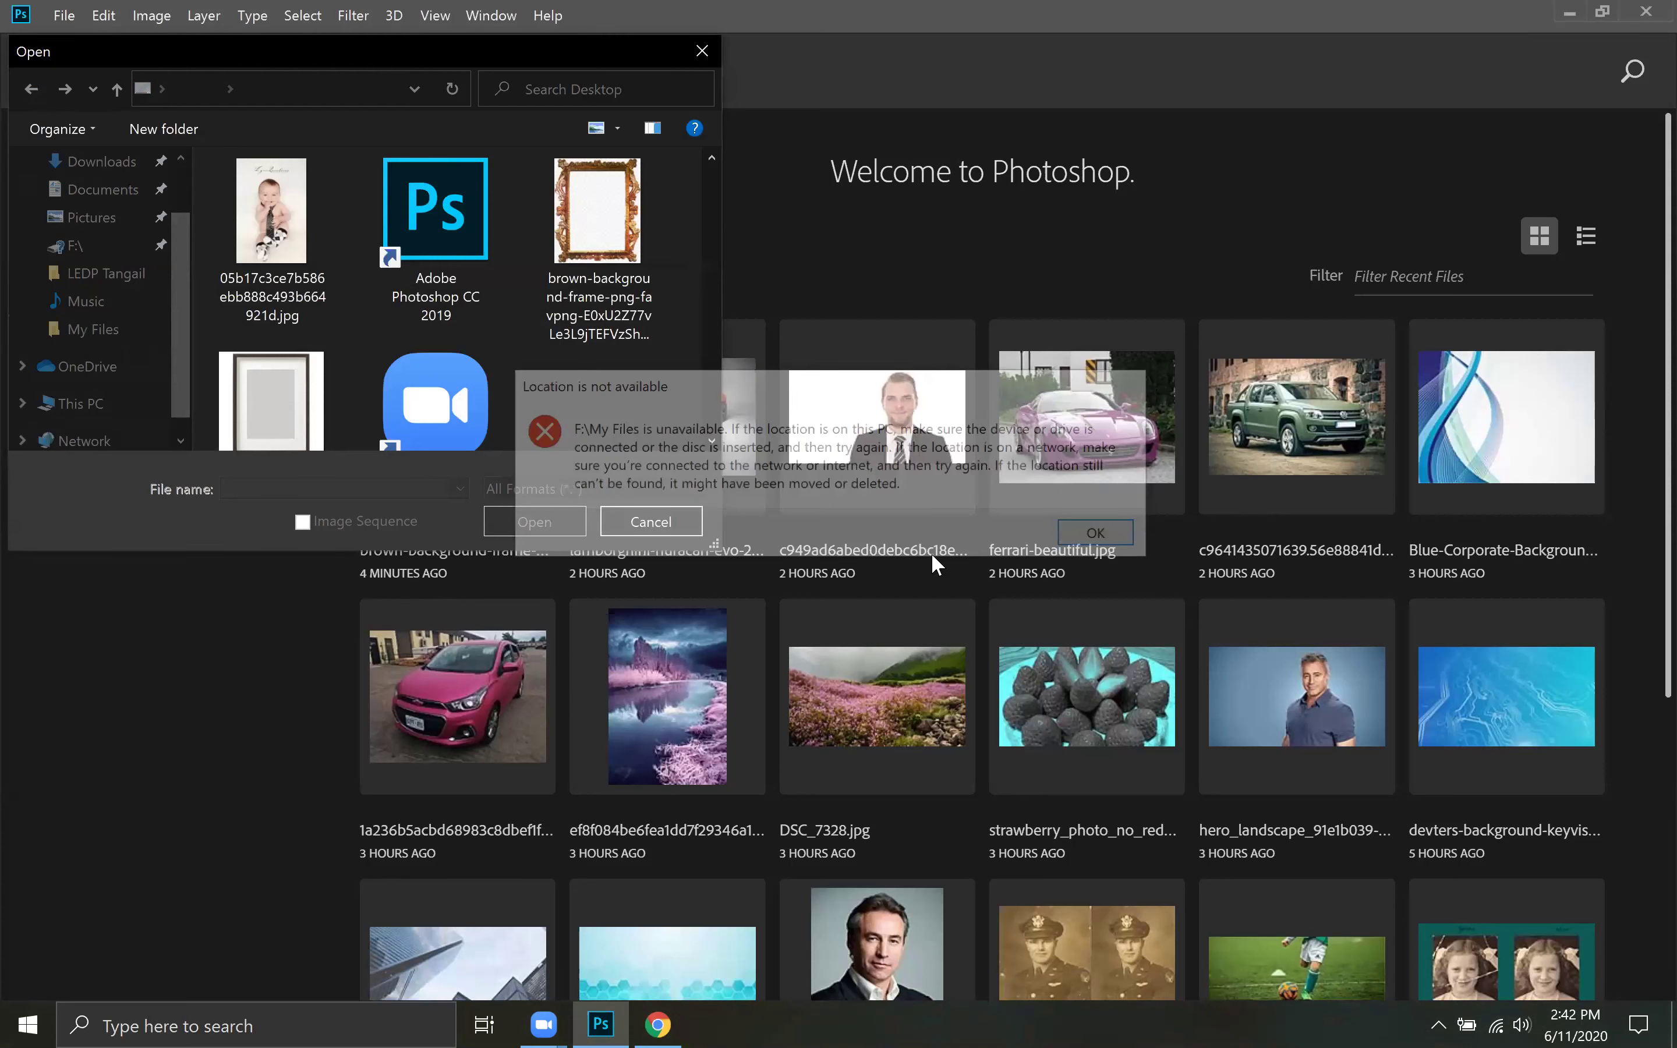
{"action": "left_click", "coordinate": [1096, 532]}
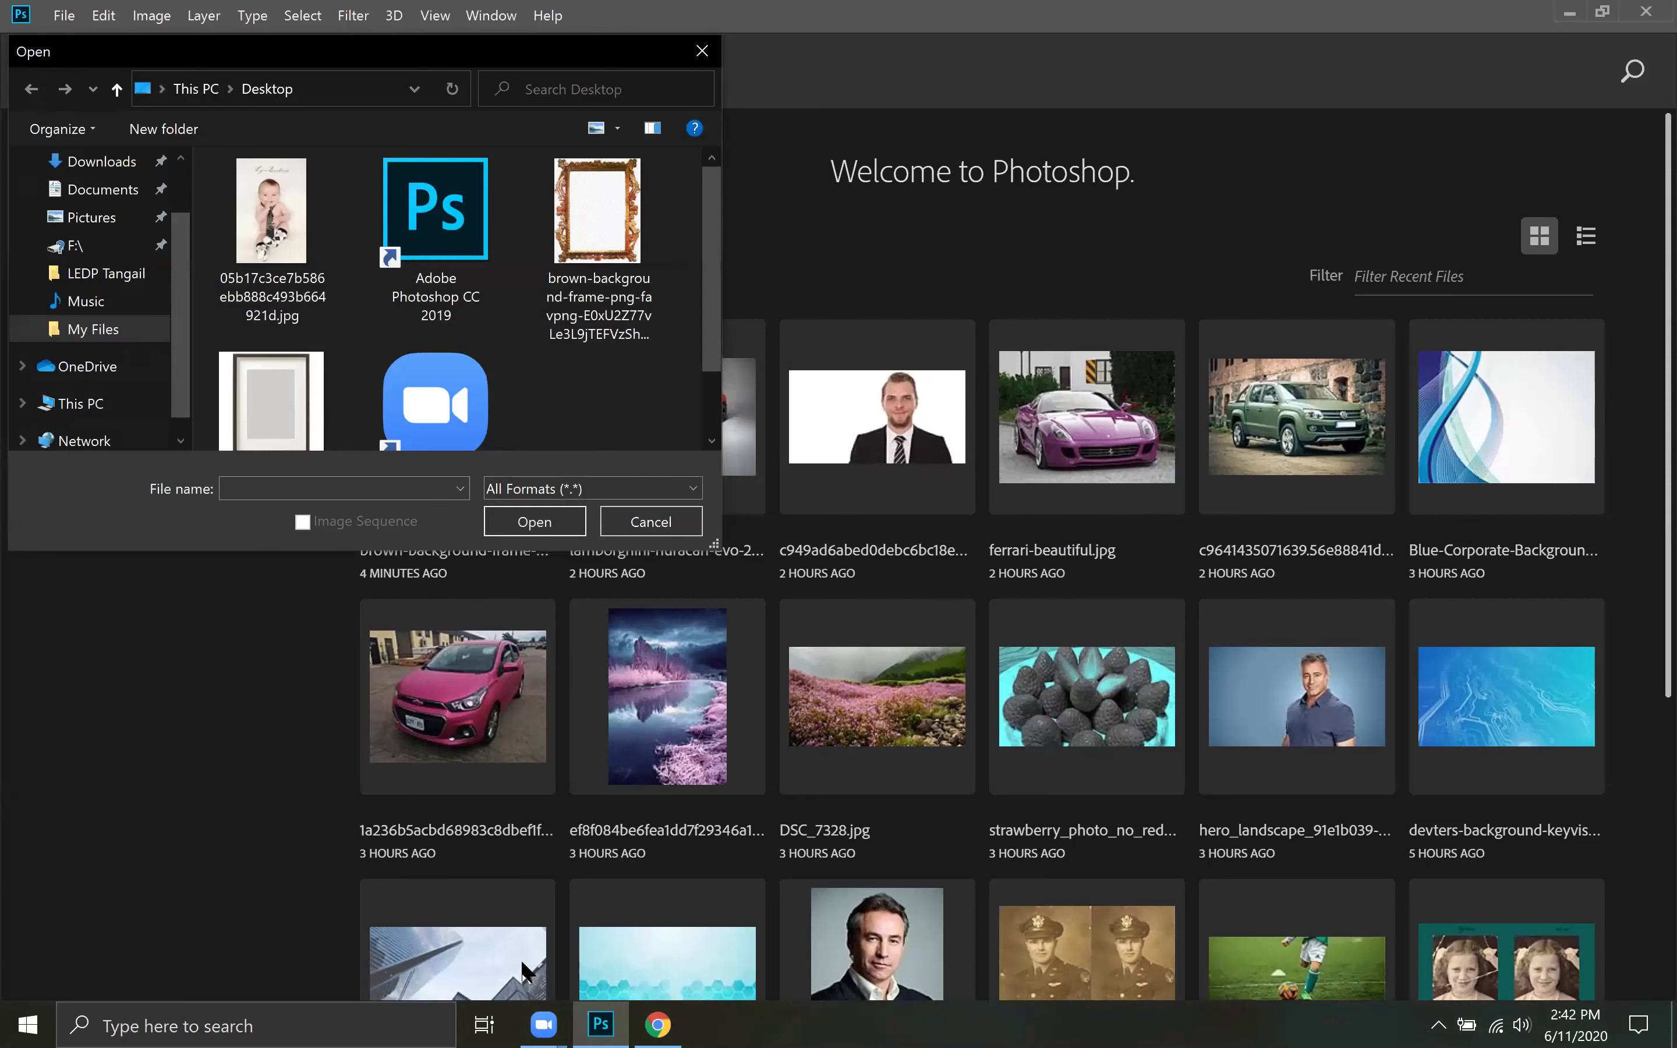